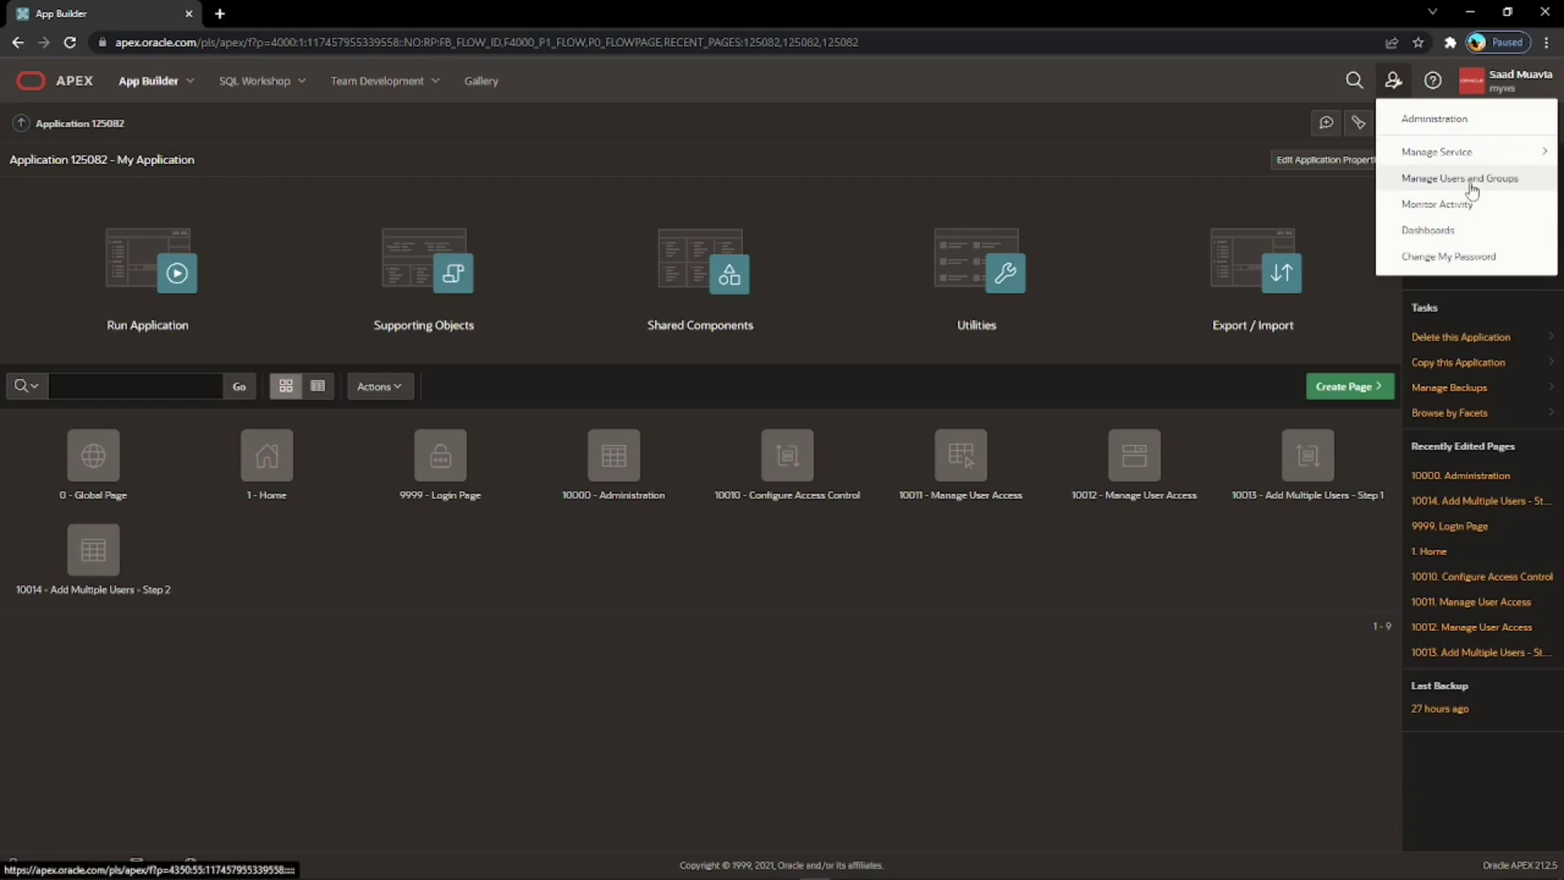
Go to Manage Users and Groups and start a new workspace user.
{"action": "left_click", "coordinate": [1472, 191]}
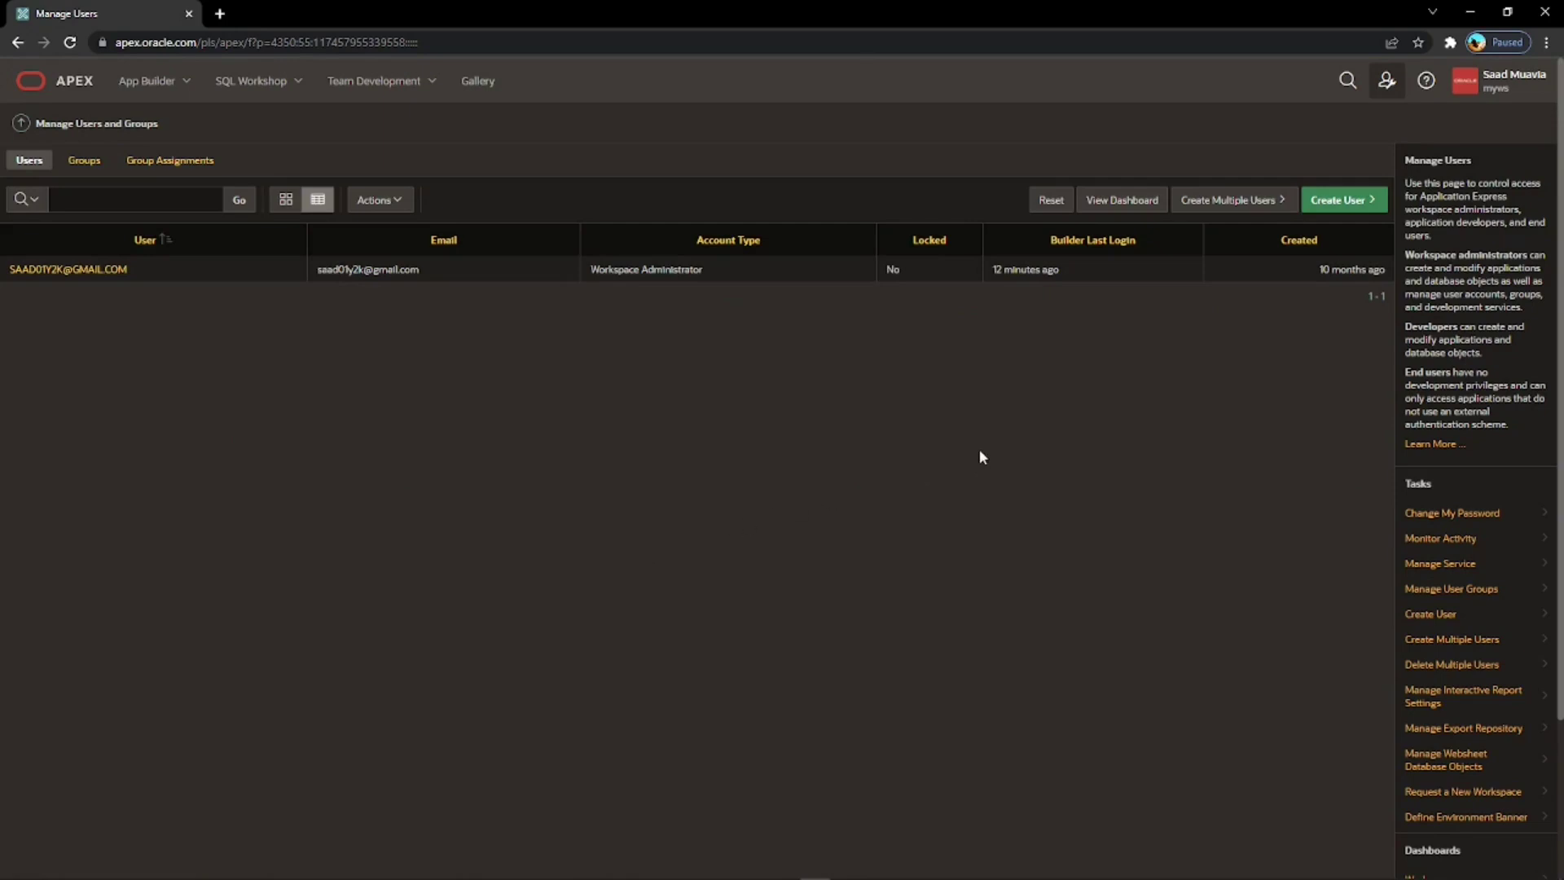
{"action": "left_click", "coordinate": [1343, 211]}
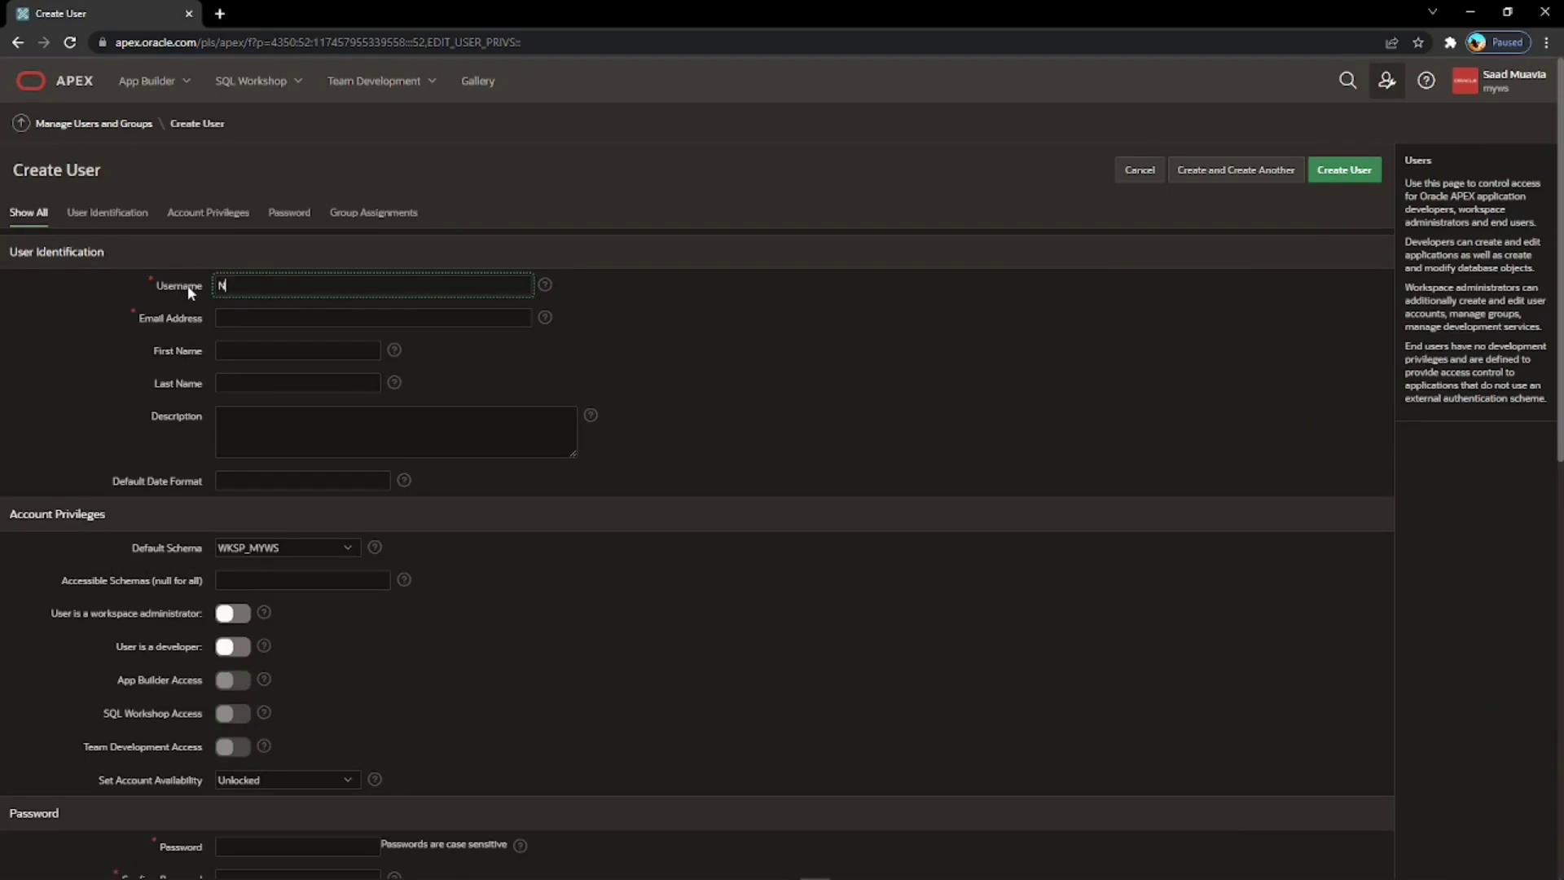
Create the new user with username, email and password, with no forced password change at first use.
{"action": "type", "text": "than"}
{"action": "left_click", "coordinate": [194, 320]}
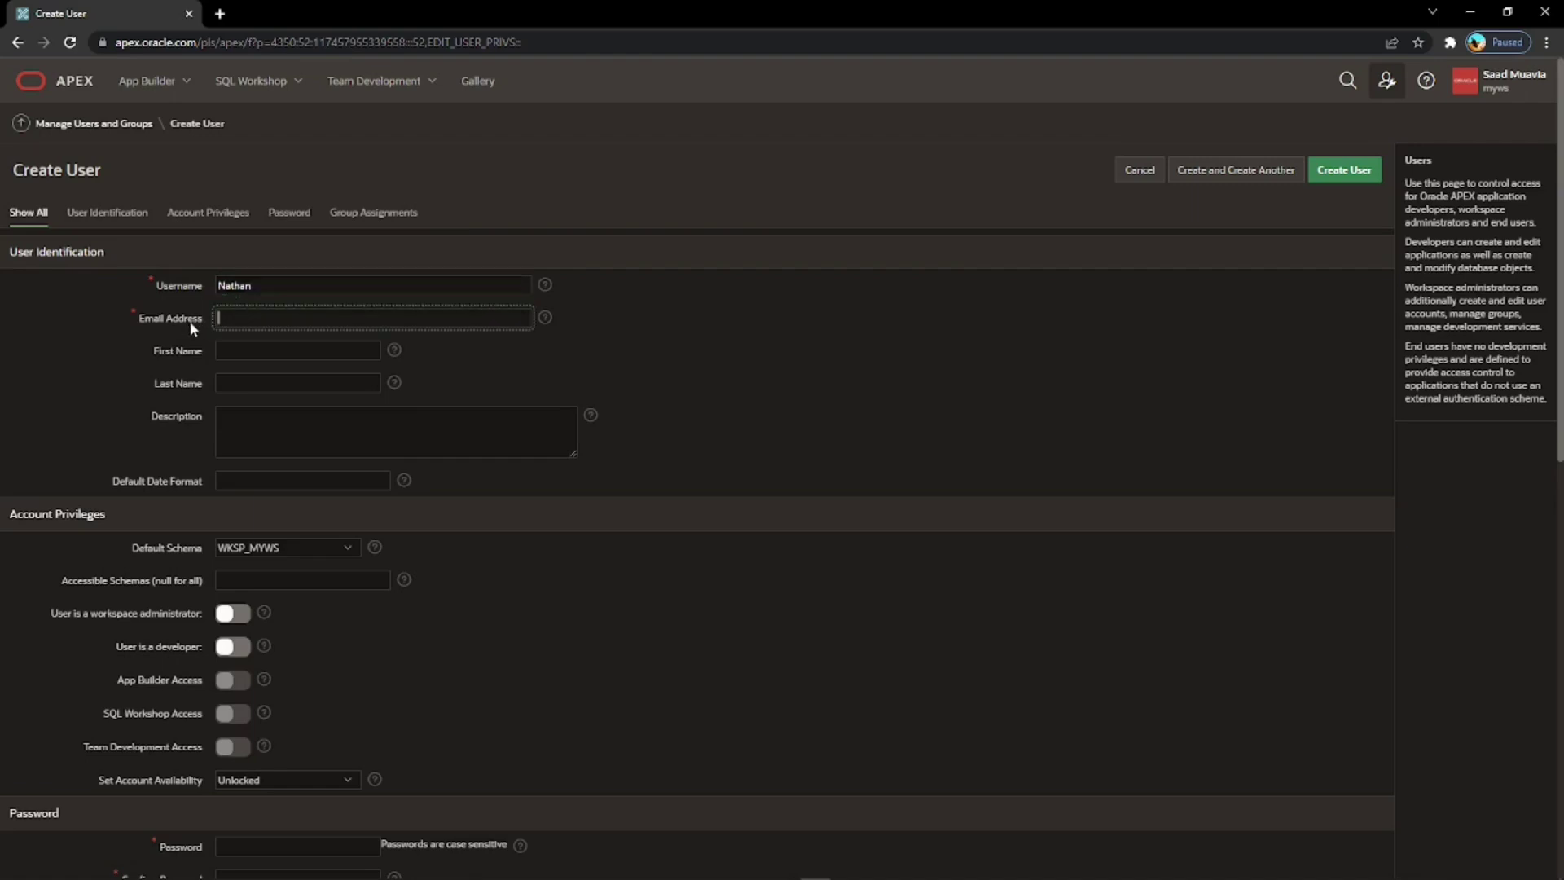
{"action": "scroll", "coordinate": [128, 505], "scroll_direction": "down", "scroll_amount": 3}
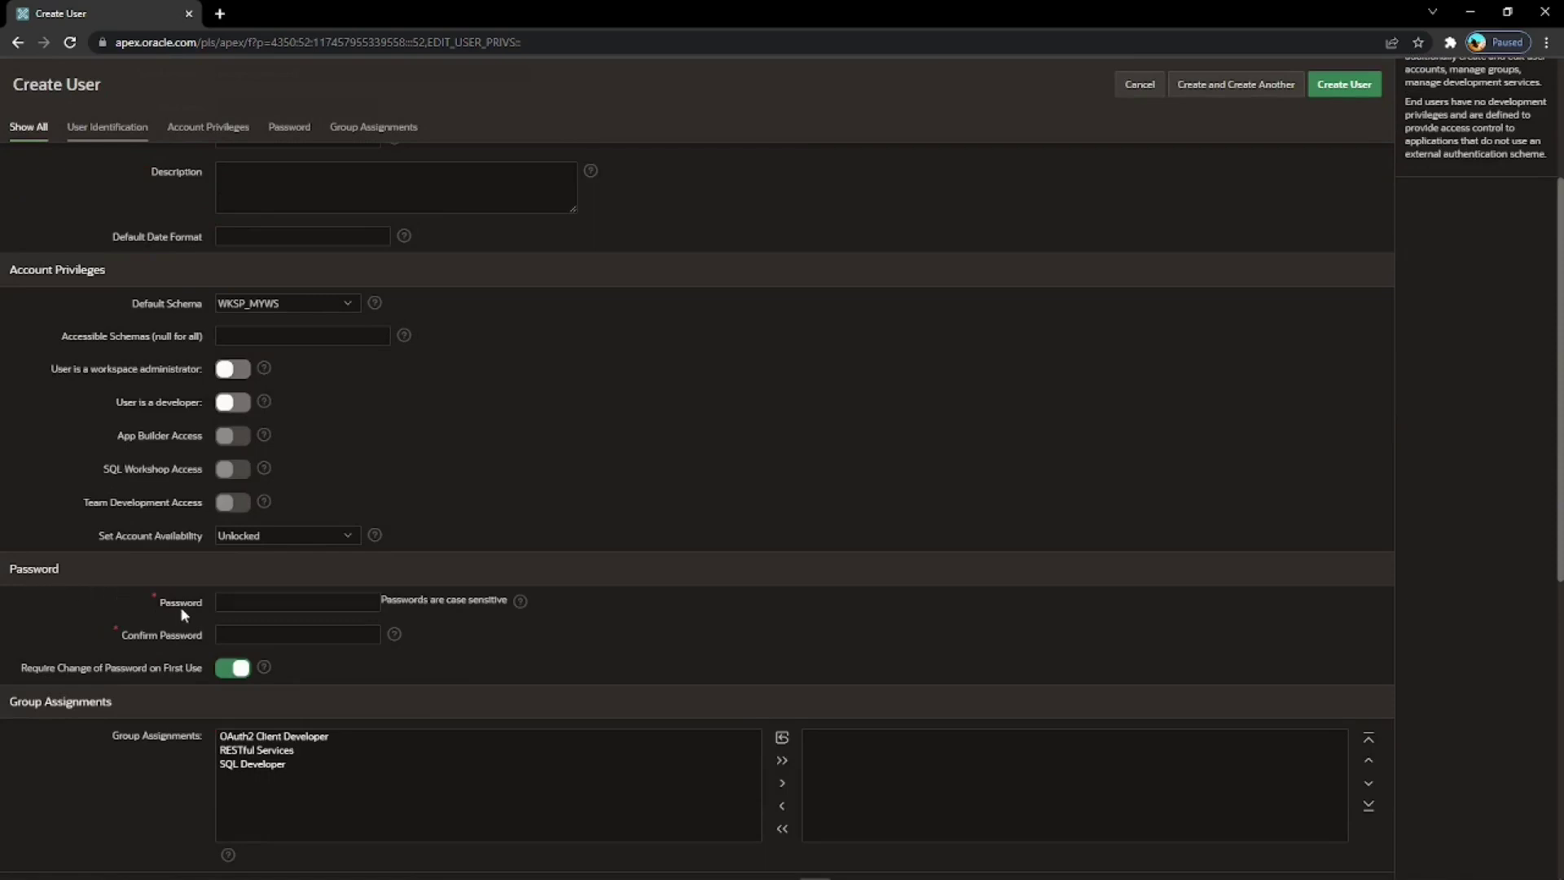
{"action": "left_click", "coordinate": [184, 606]}
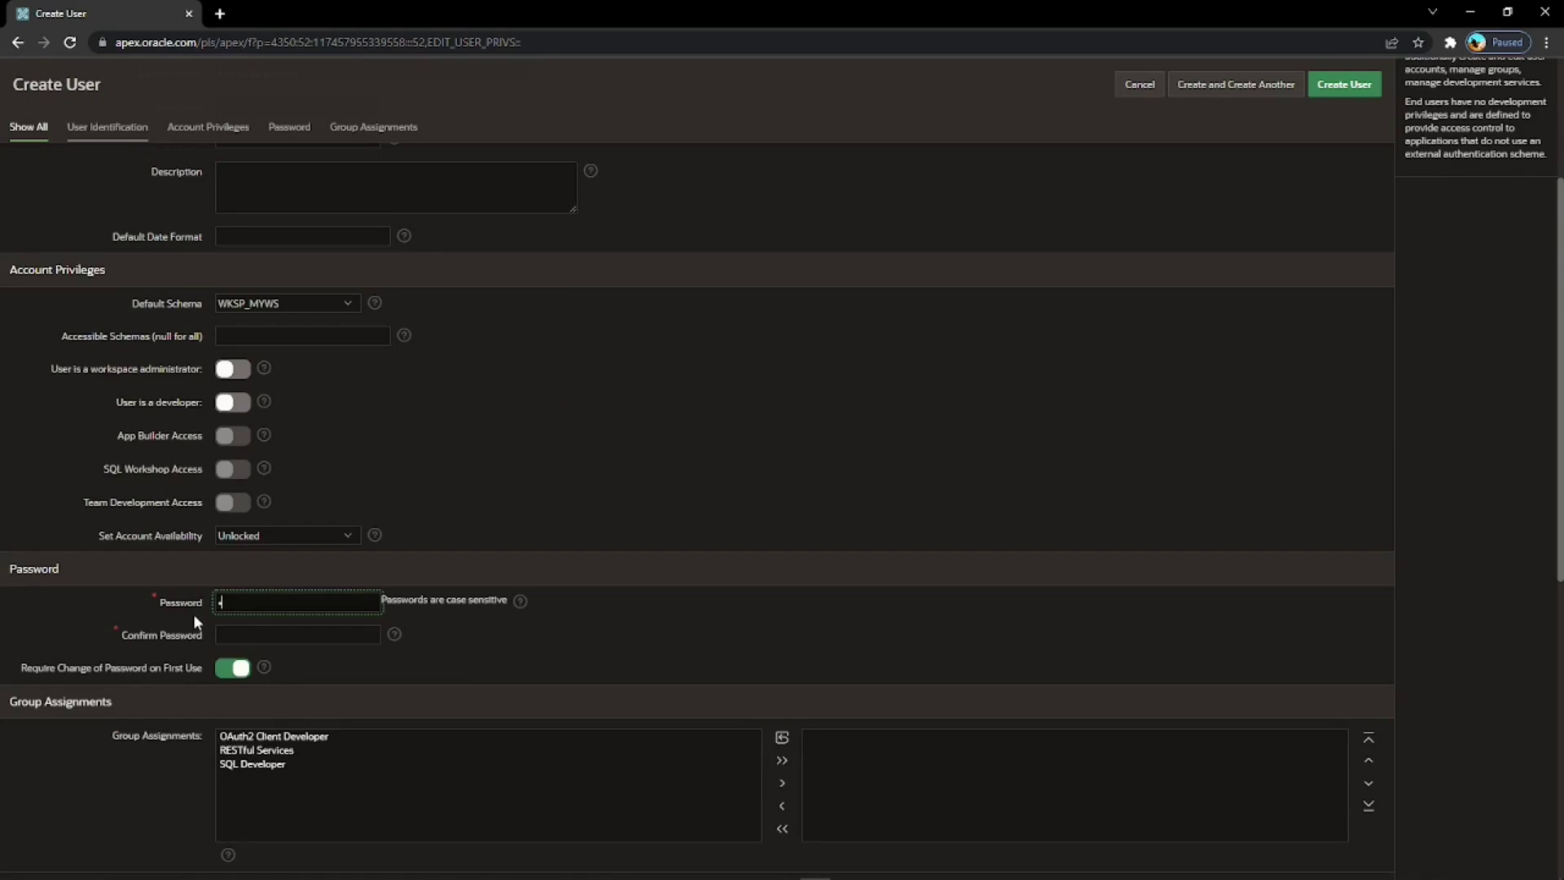
{"action": "type", "text": "••••••••••"}
{"action": "type", "text": "•••"}
{"action": "left_click", "coordinate": [220, 634]}
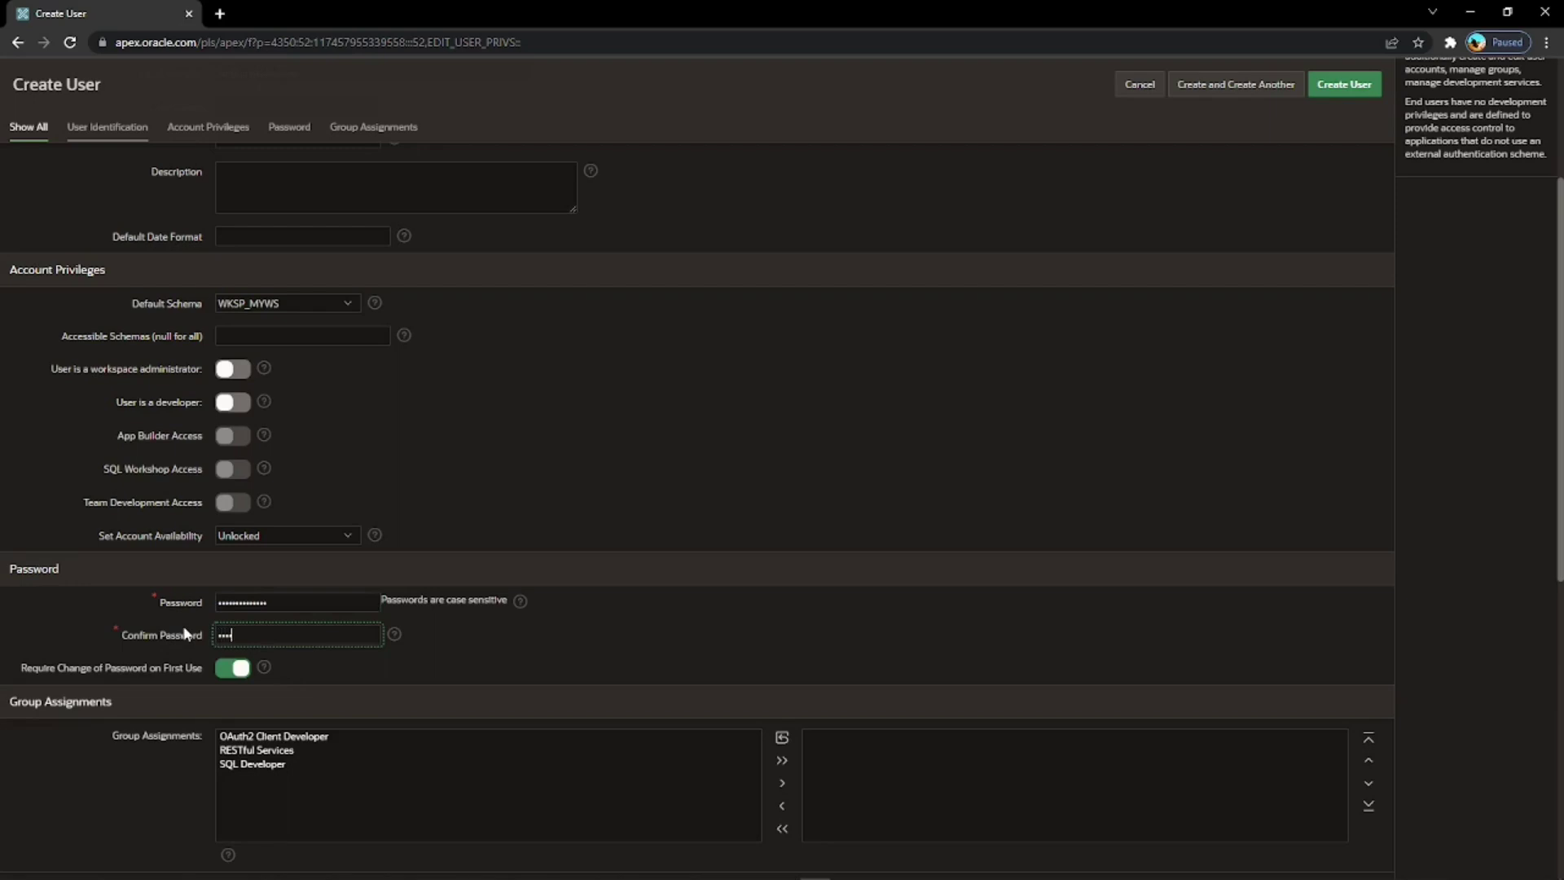
{"action": "type", "text": "****"}
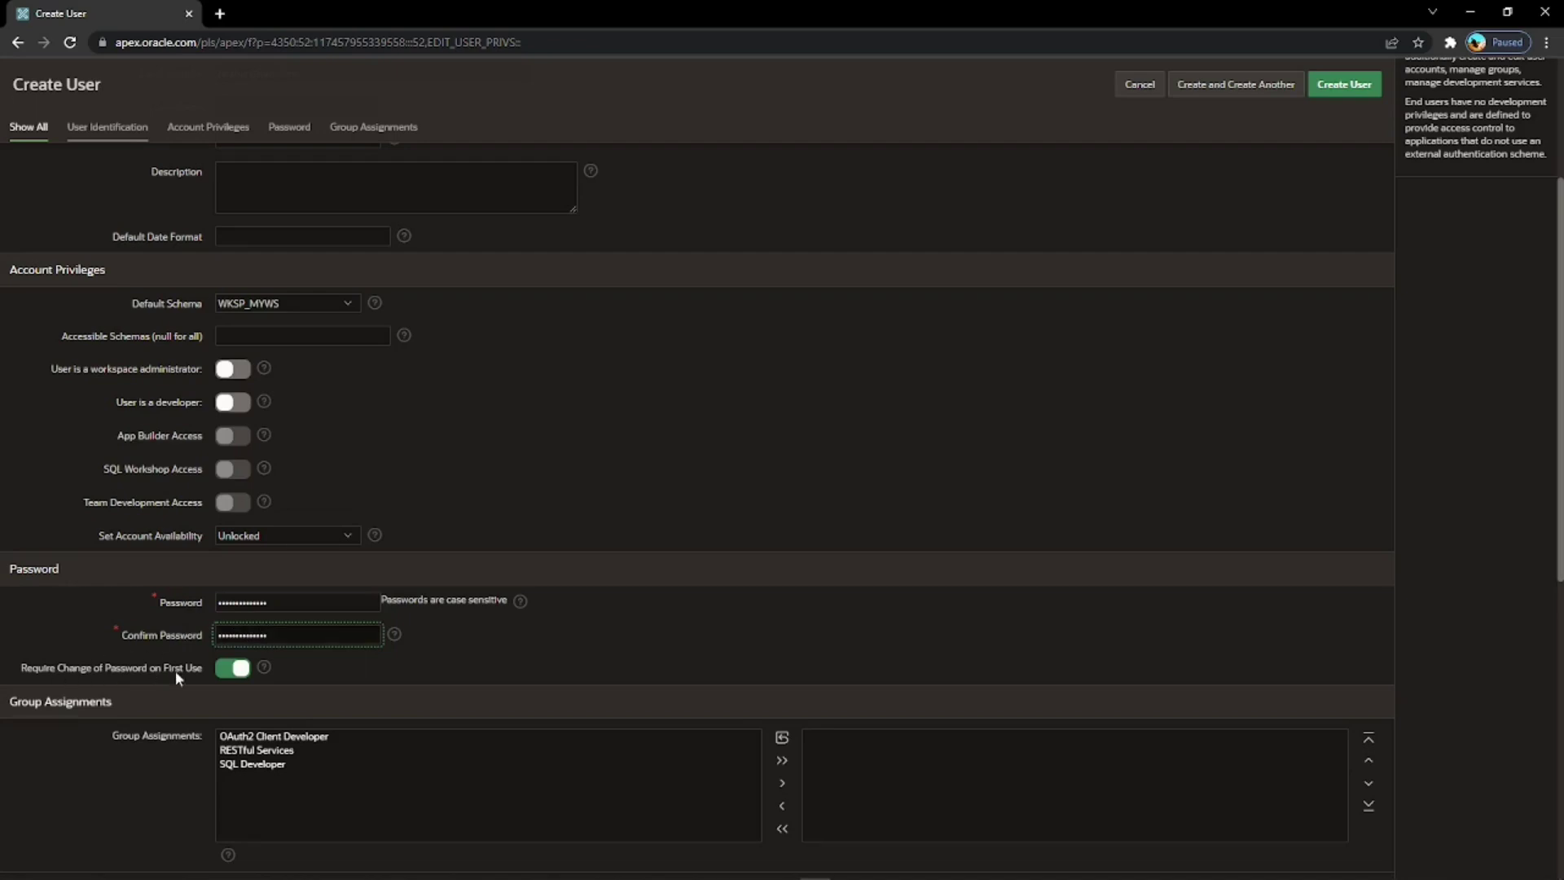
{"action": "left_click", "coordinate": [232, 672]}
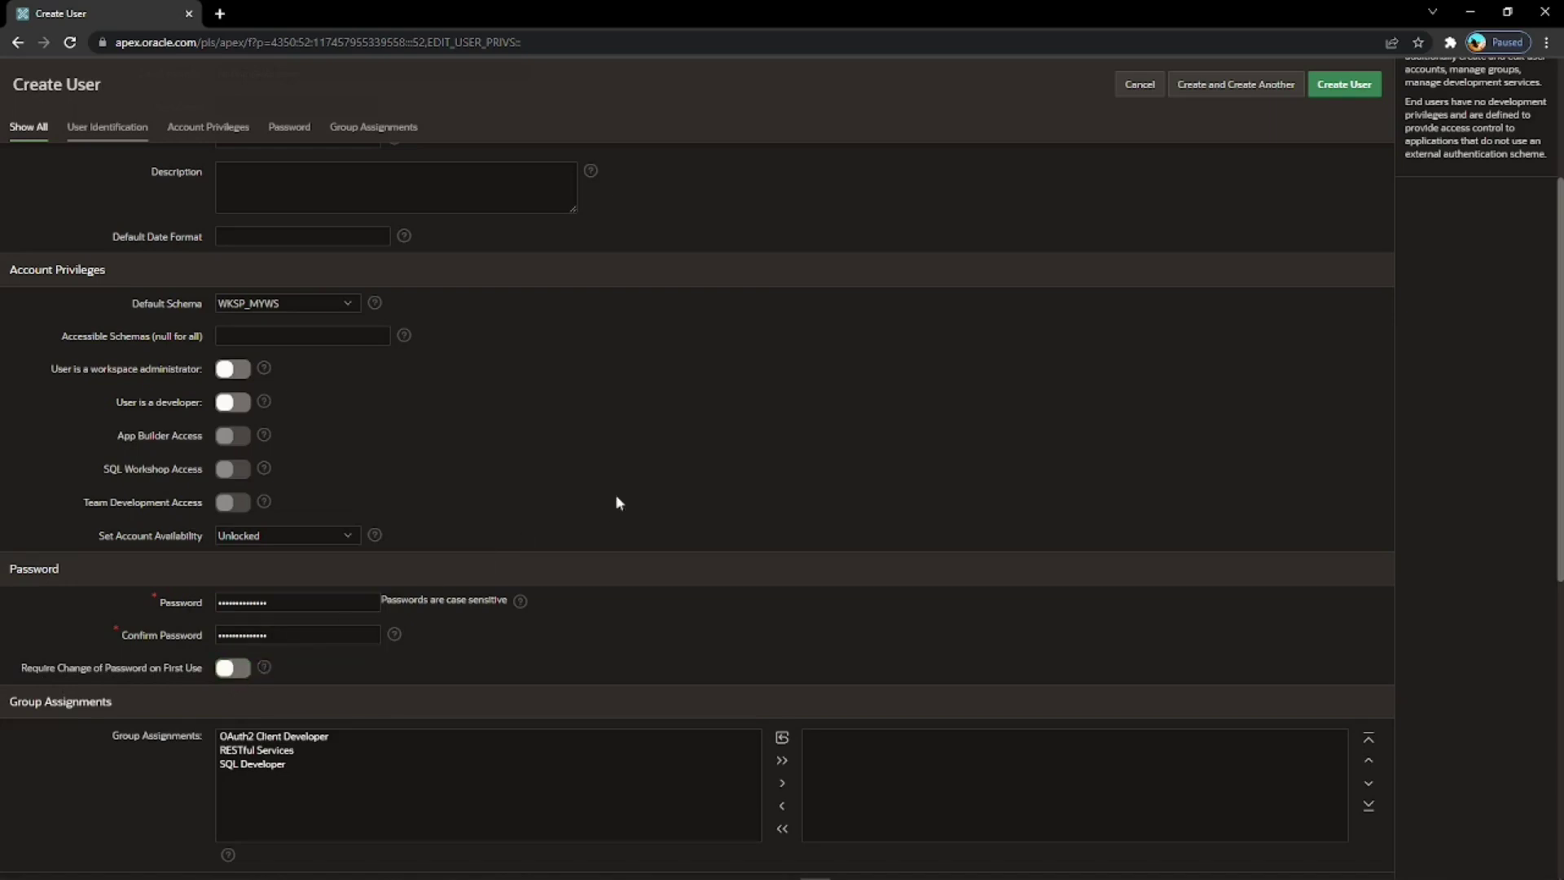
{"action": "left_click", "coordinate": [1345, 91]}
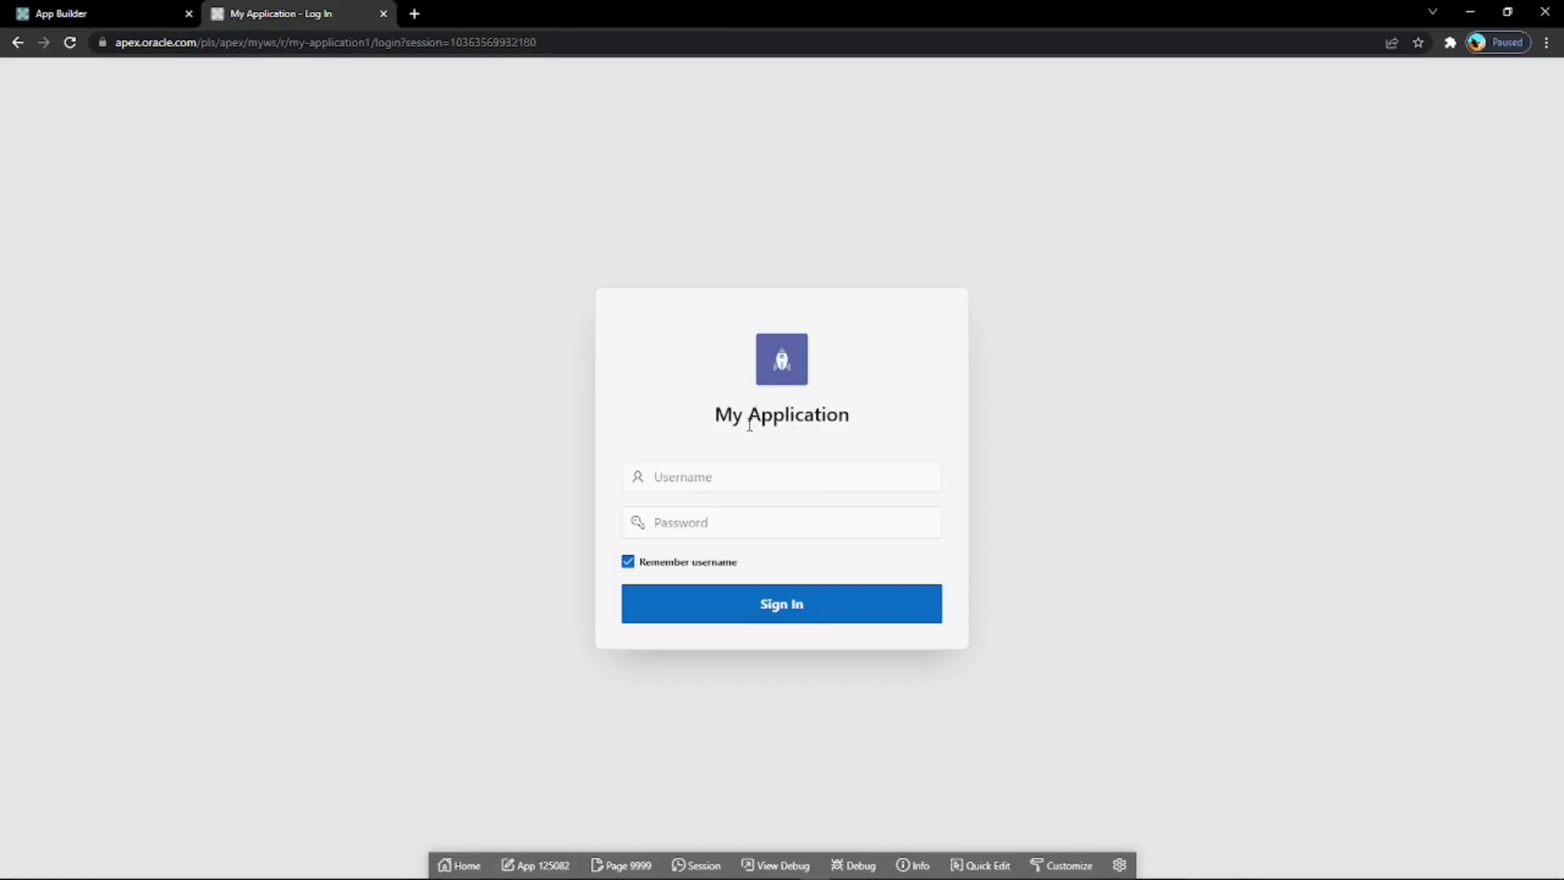
Sign in to My Application as the new user and dismiss the not-authorized error.
{"action": "left_click", "coordinate": [671, 480]}
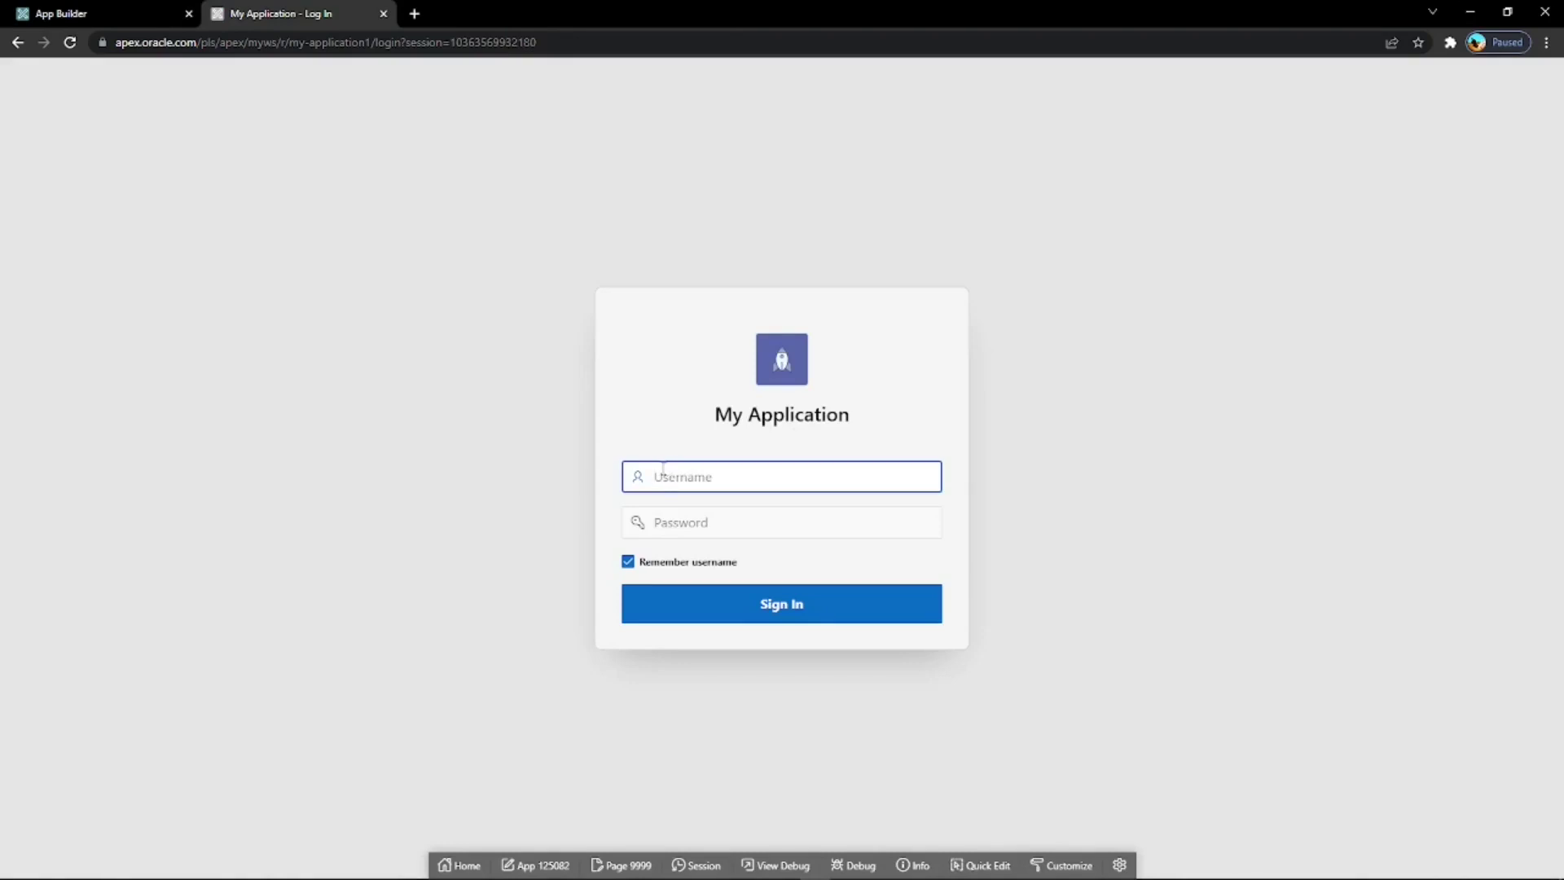
{"action": "type", "text": "Nathan"}
{"action": "left_click", "coordinate": [675, 516]}
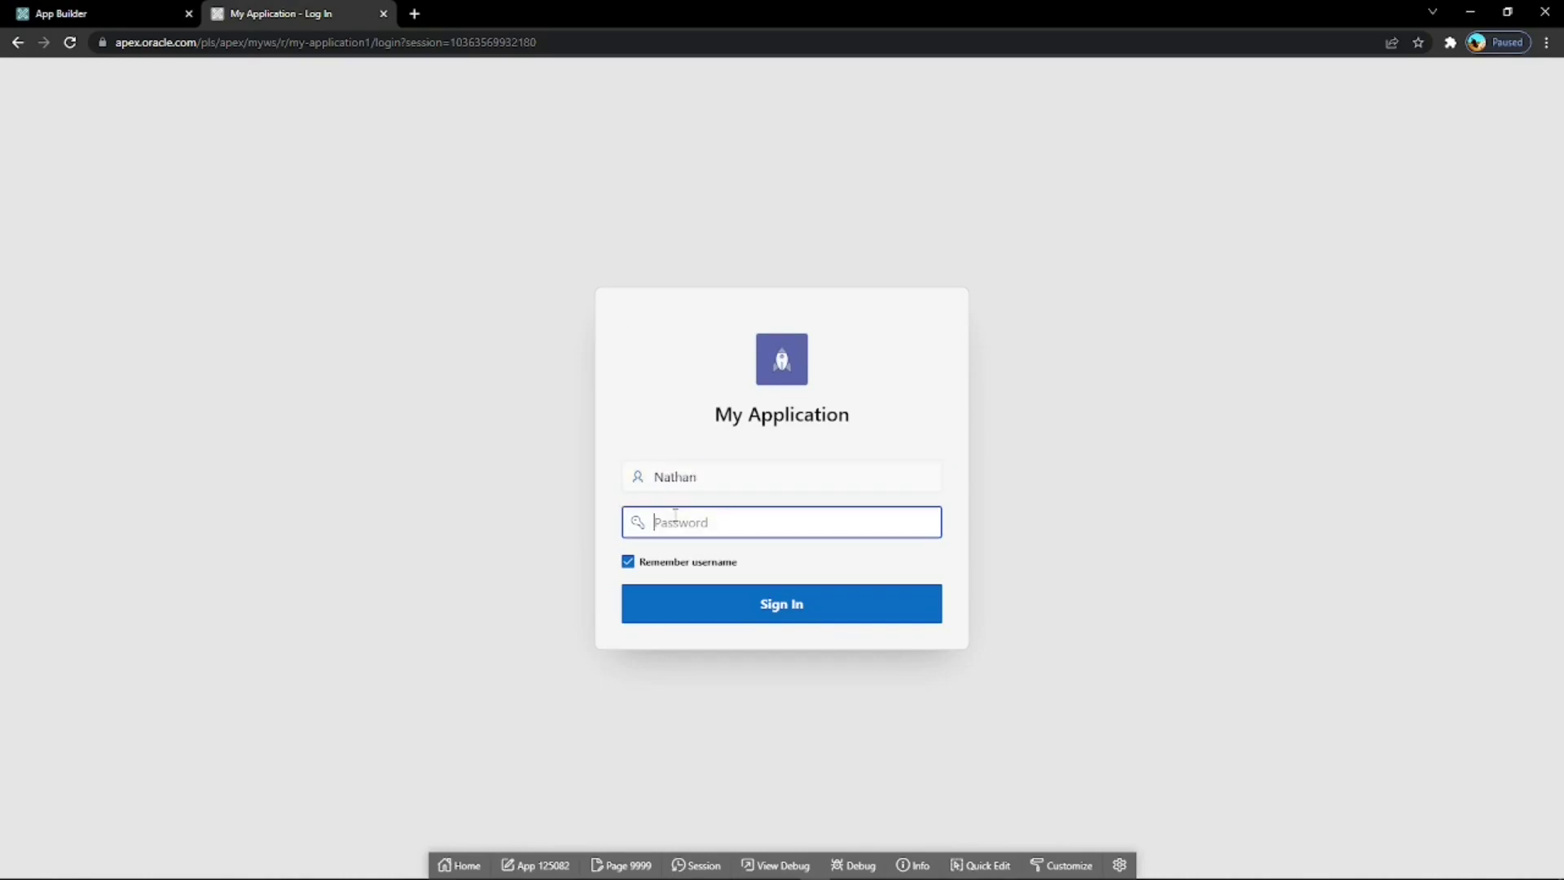
{"action": "type", "text": "***************"}
{"action": "left_click", "coordinate": [765, 616]}
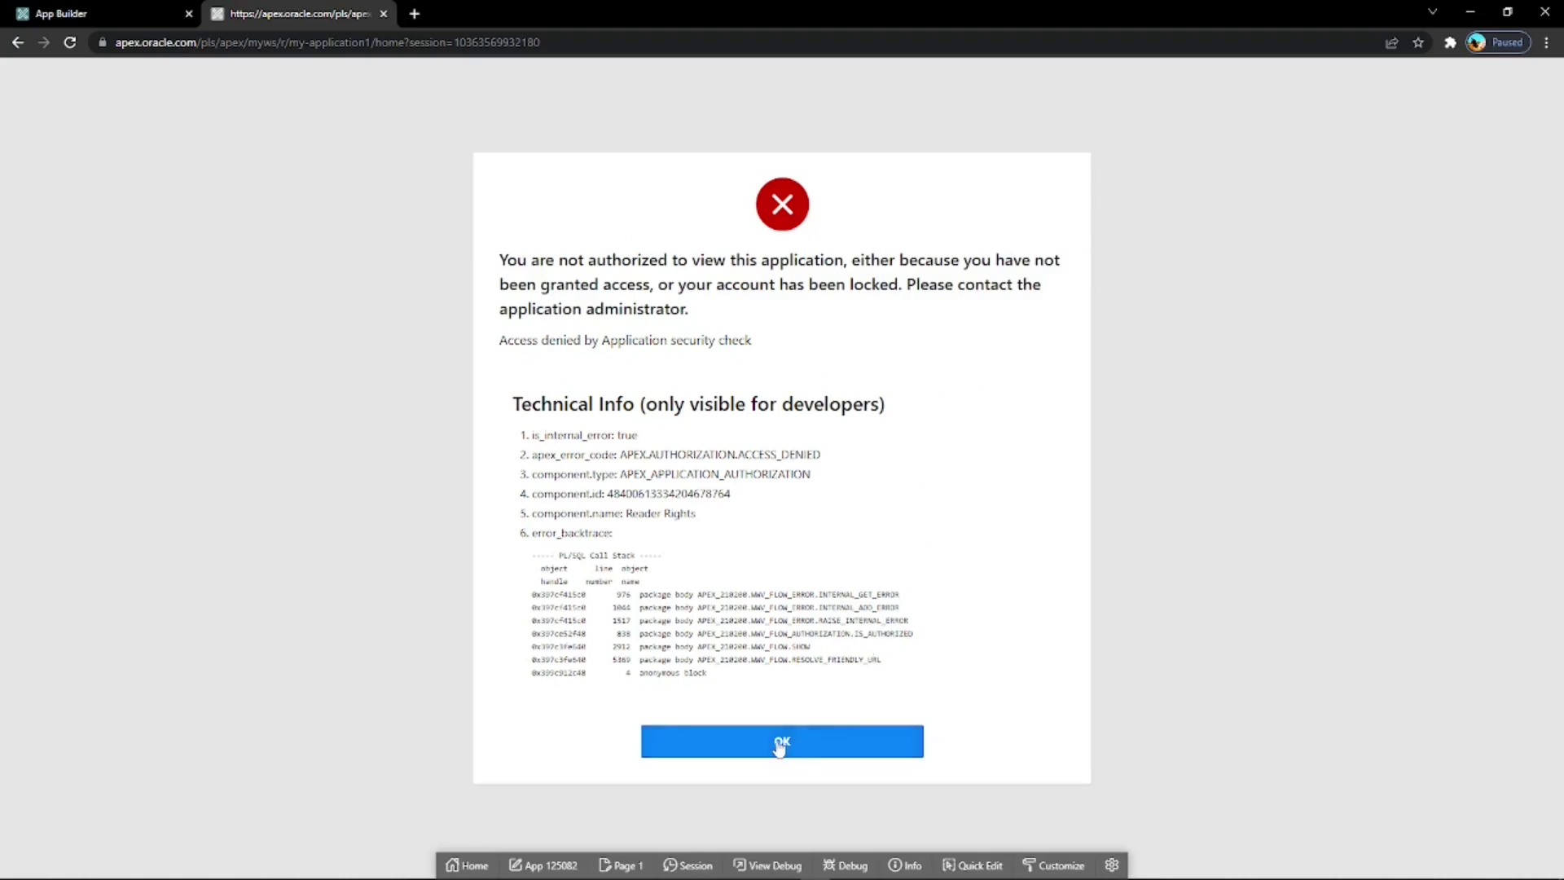
{"action": "left_click", "coordinate": [792, 749]}
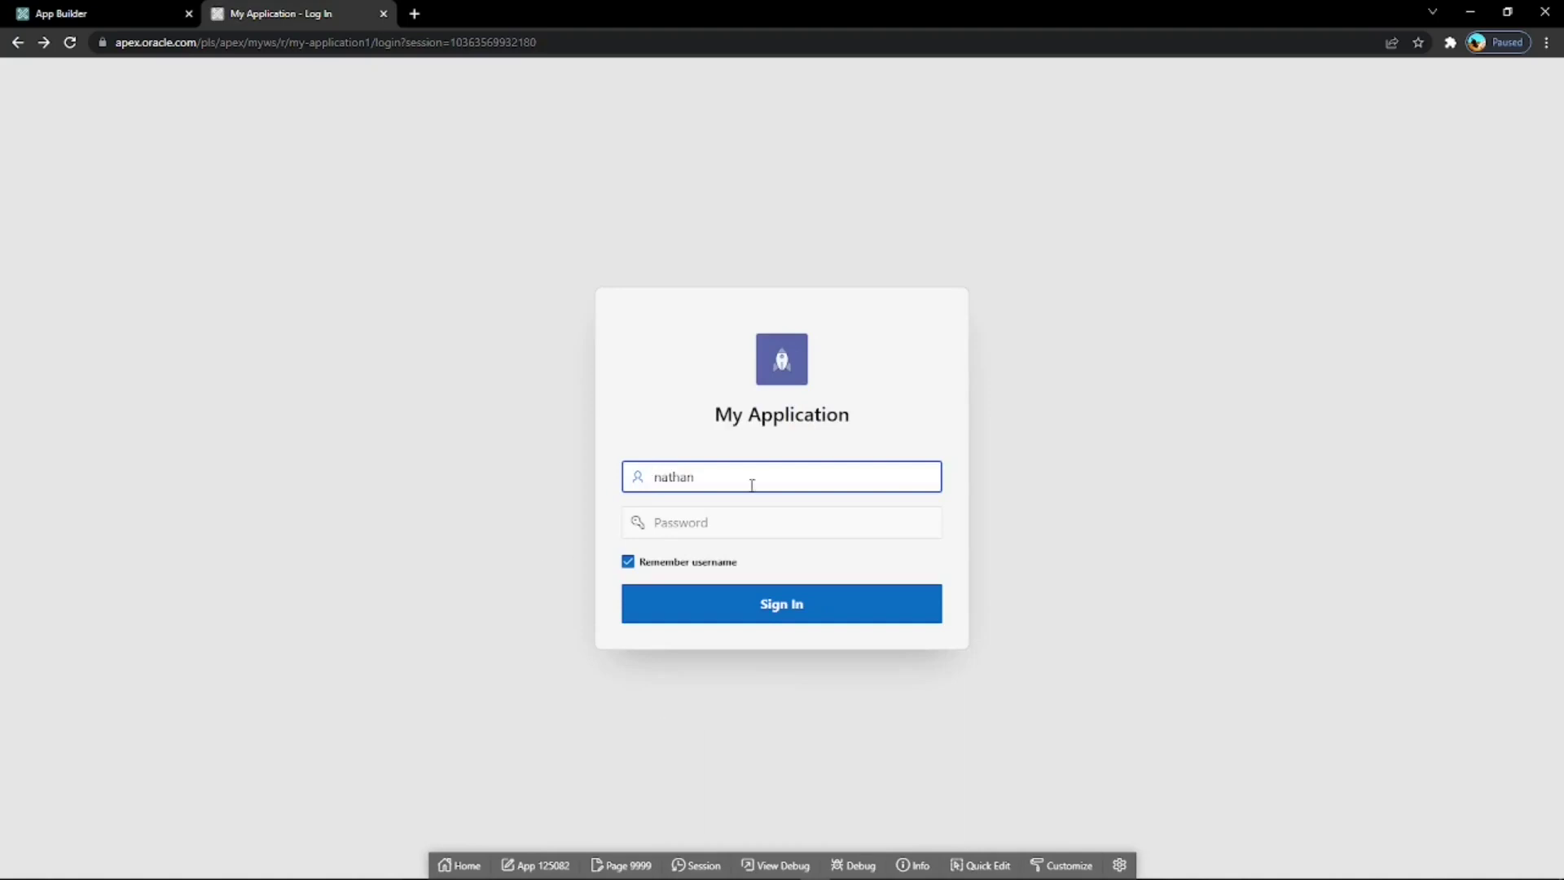
Sign in again with the administrator's email and password.
{"action": "double_click", "coordinate": [699, 477]}
{"action": "left_click", "coordinate": [680, 513]}
{"action": "type", "text": "****"}
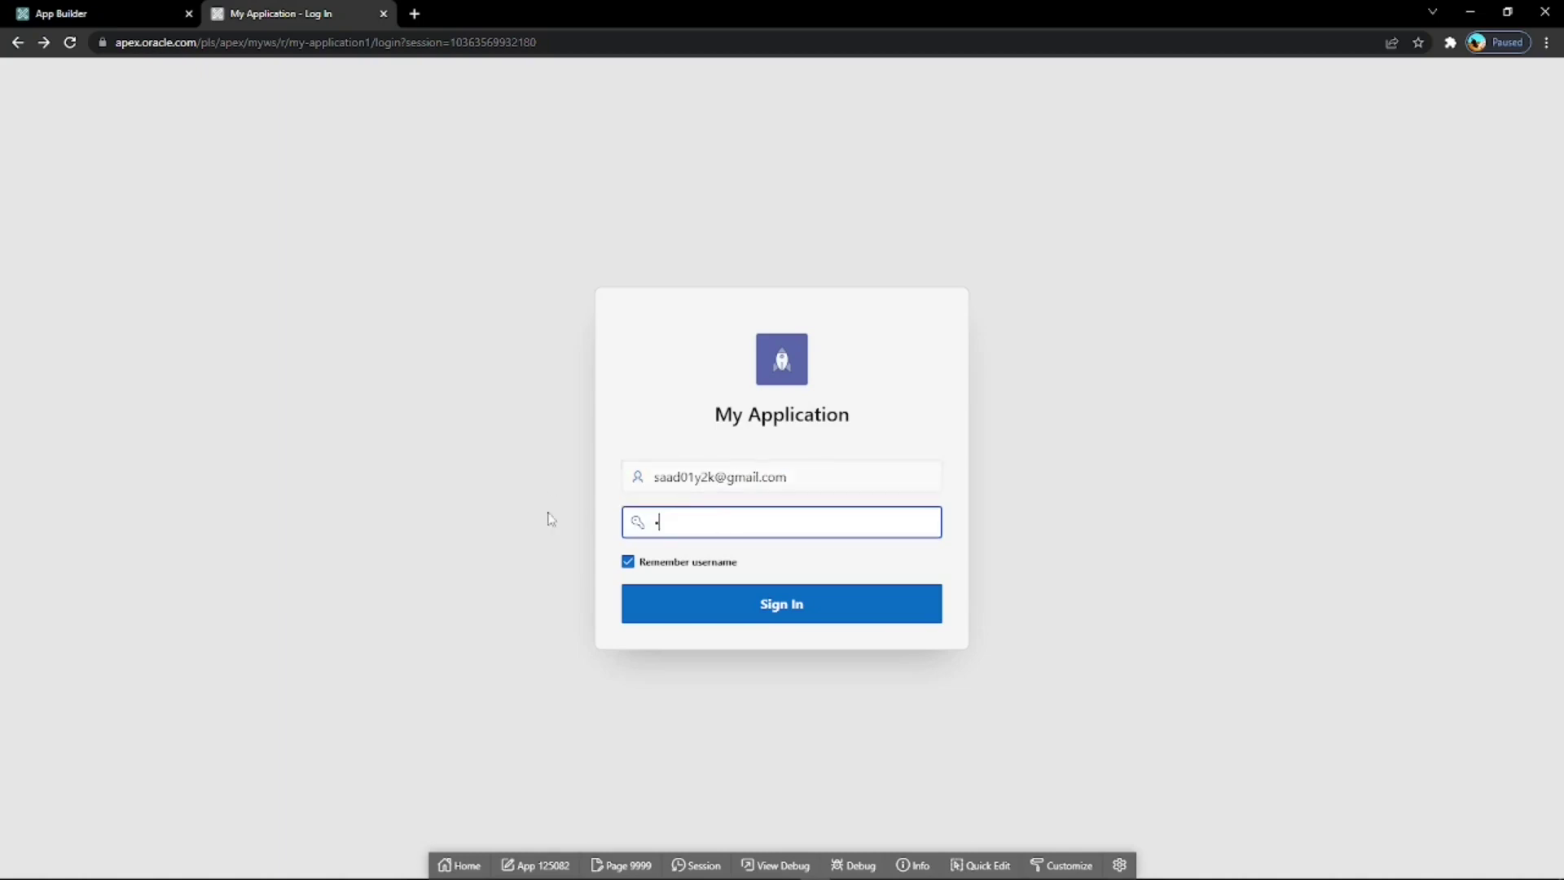
{"action": "type", "text": "**********"}
{"action": "left_click", "coordinate": [732, 605]}
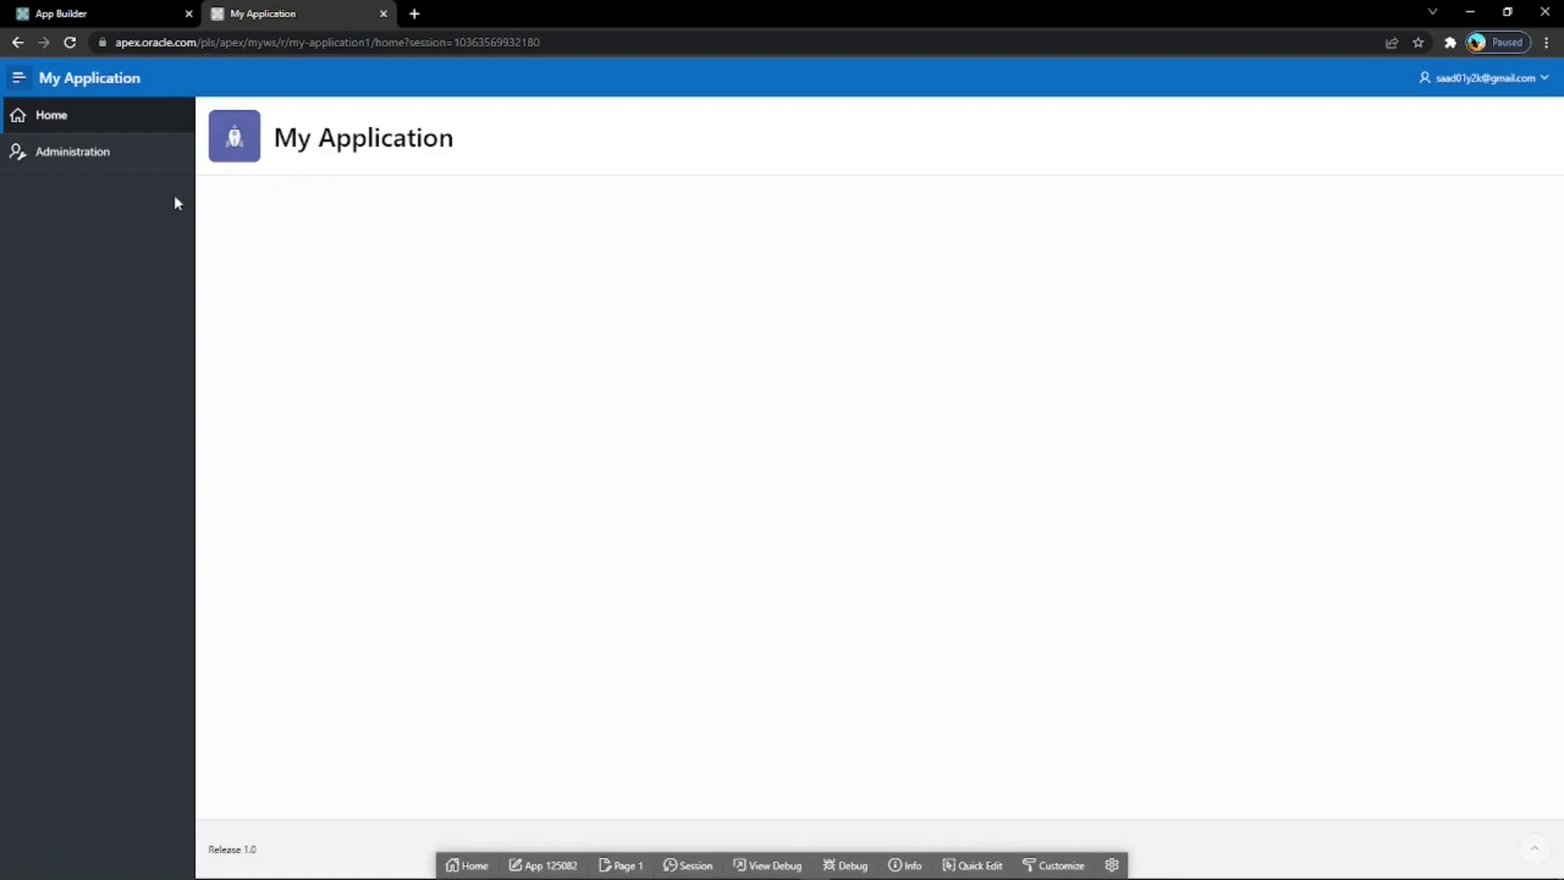
Add the new user to My Application's access control list with the Contributor role.
{"action": "left_click", "coordinate": [79, 157]}
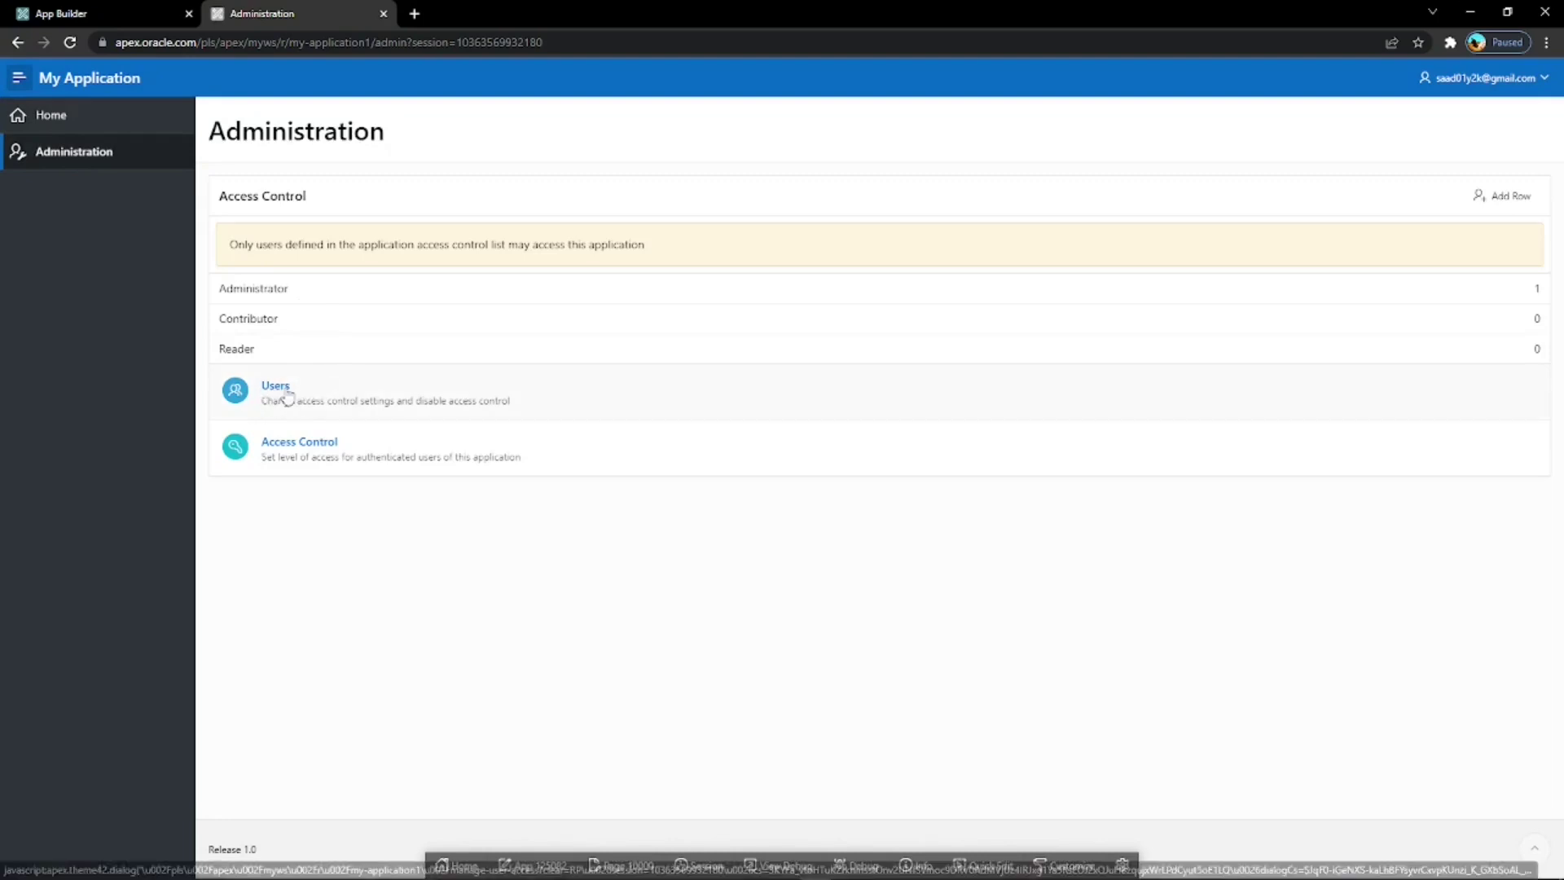
{"action": "left_click", "coordinate": [283, 388]}
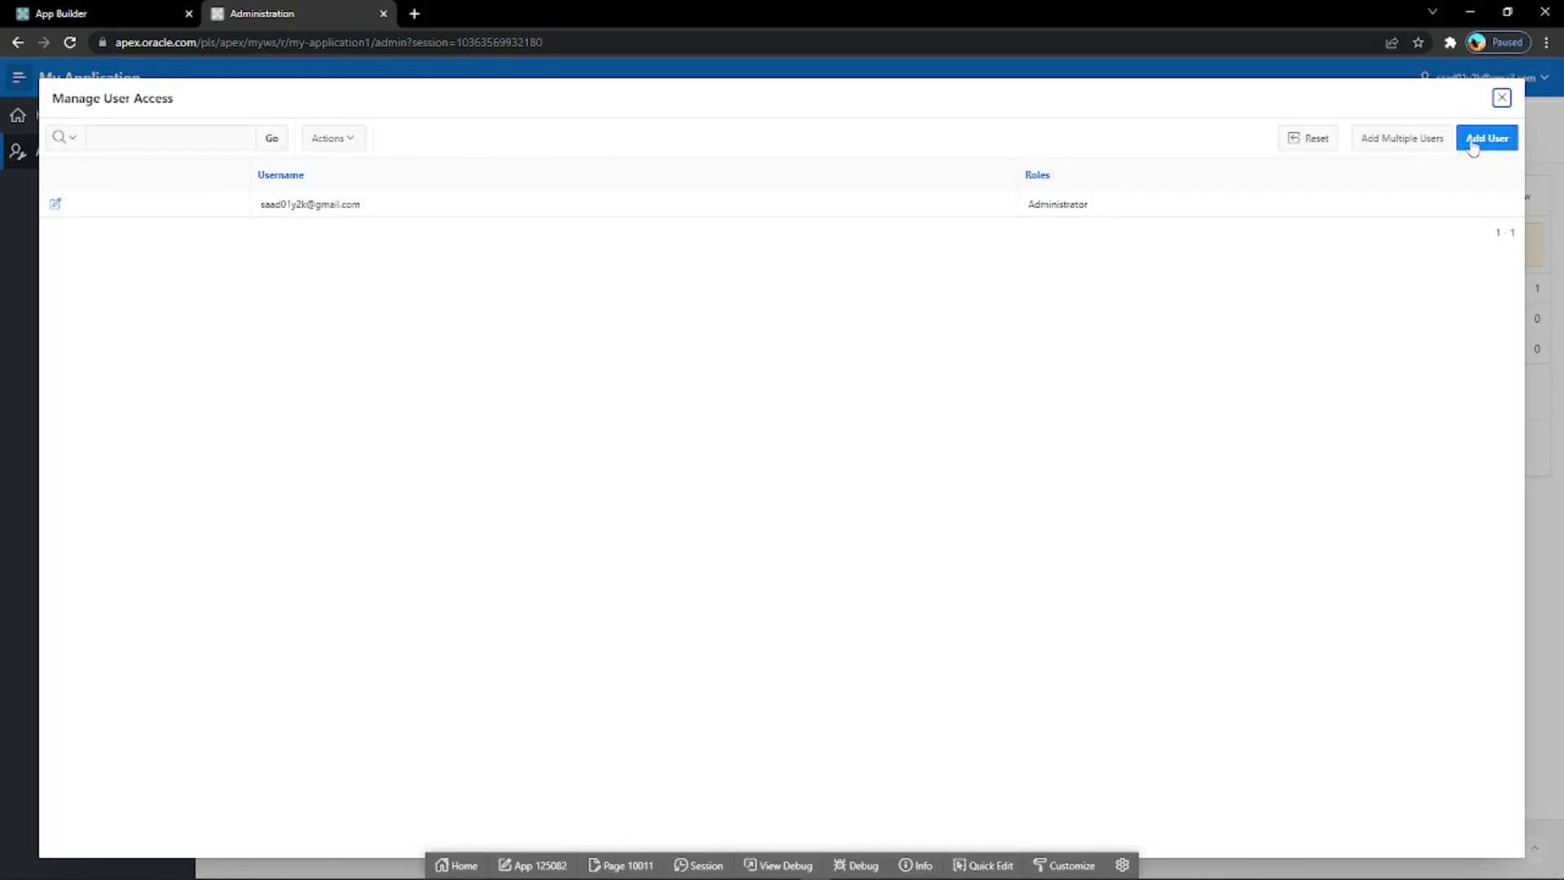
{"action": "left_click", "coordinate": [1472, 142]}
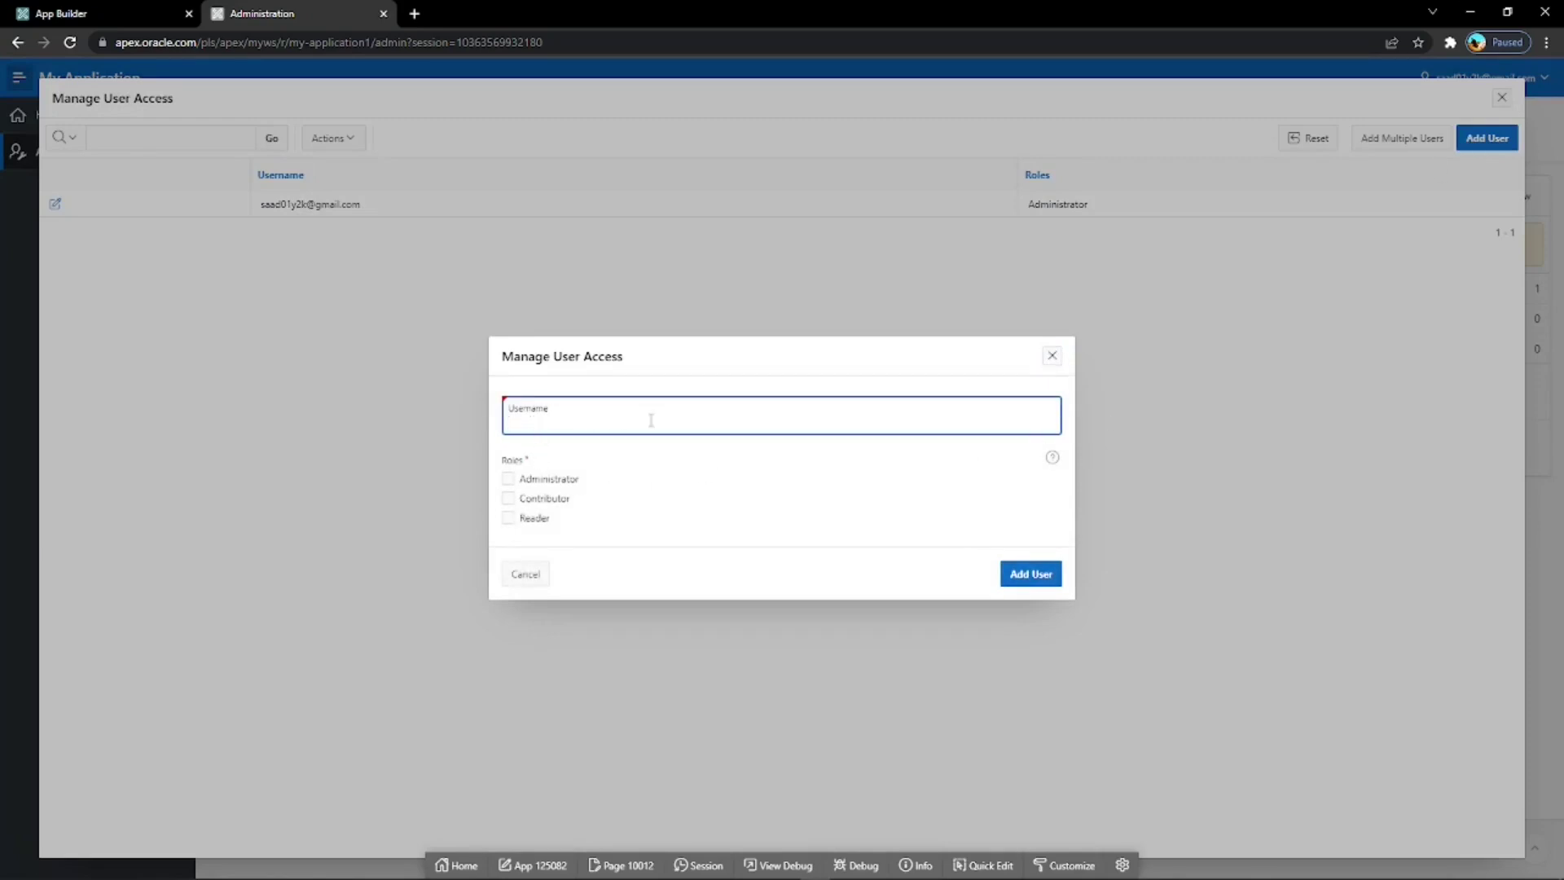
{"action": "type", "text": "Nathan"}
{"action": "left_click", "coordinate": [511, 500]}
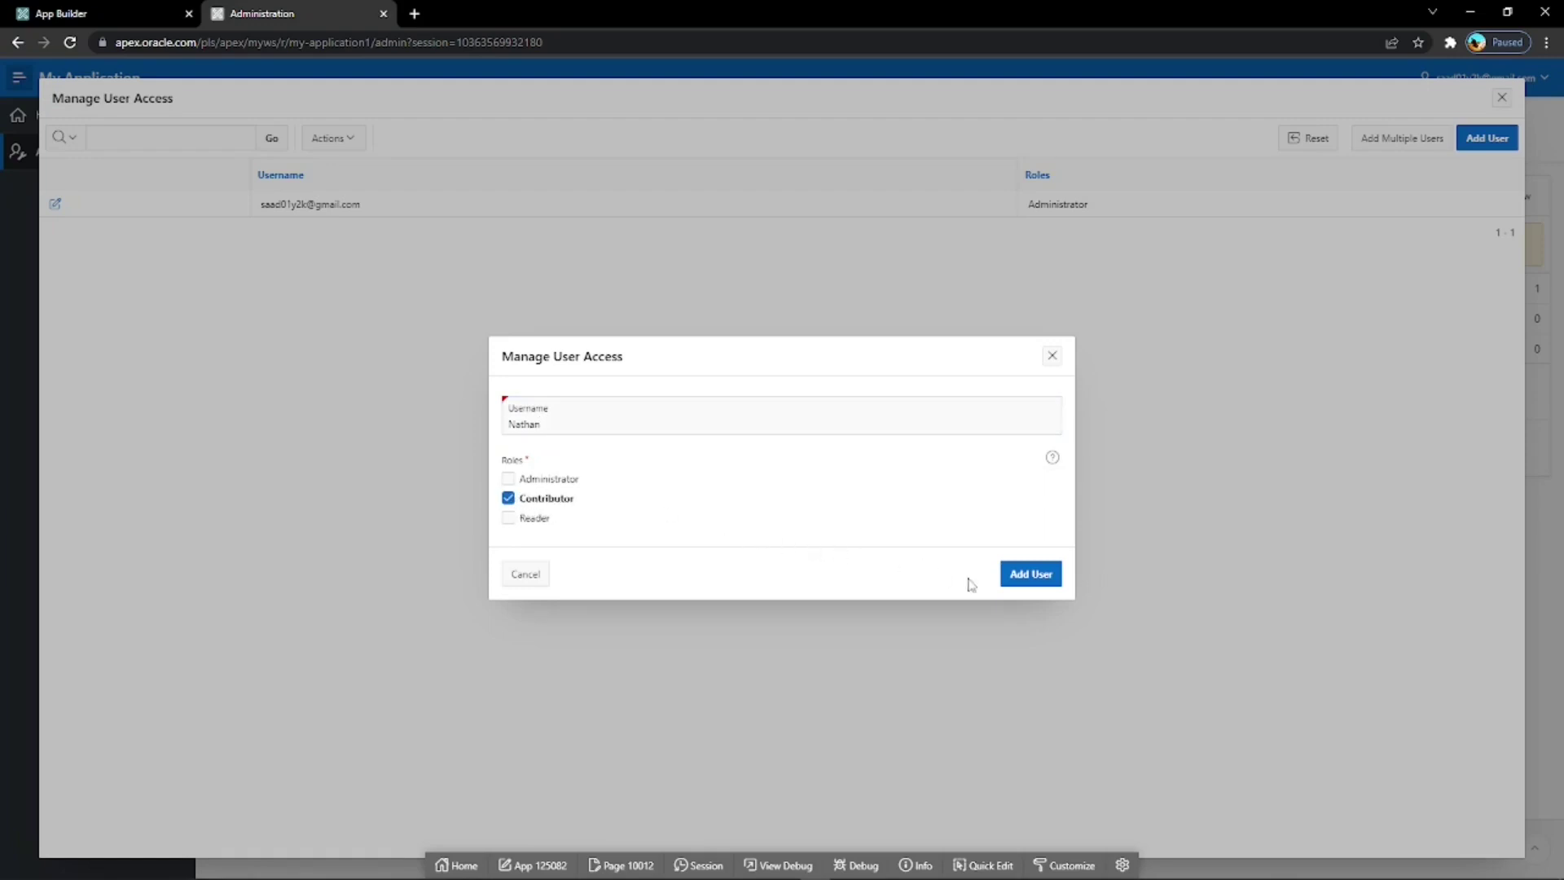
{"action": "left_click", "coordinate": [1025, 580]}
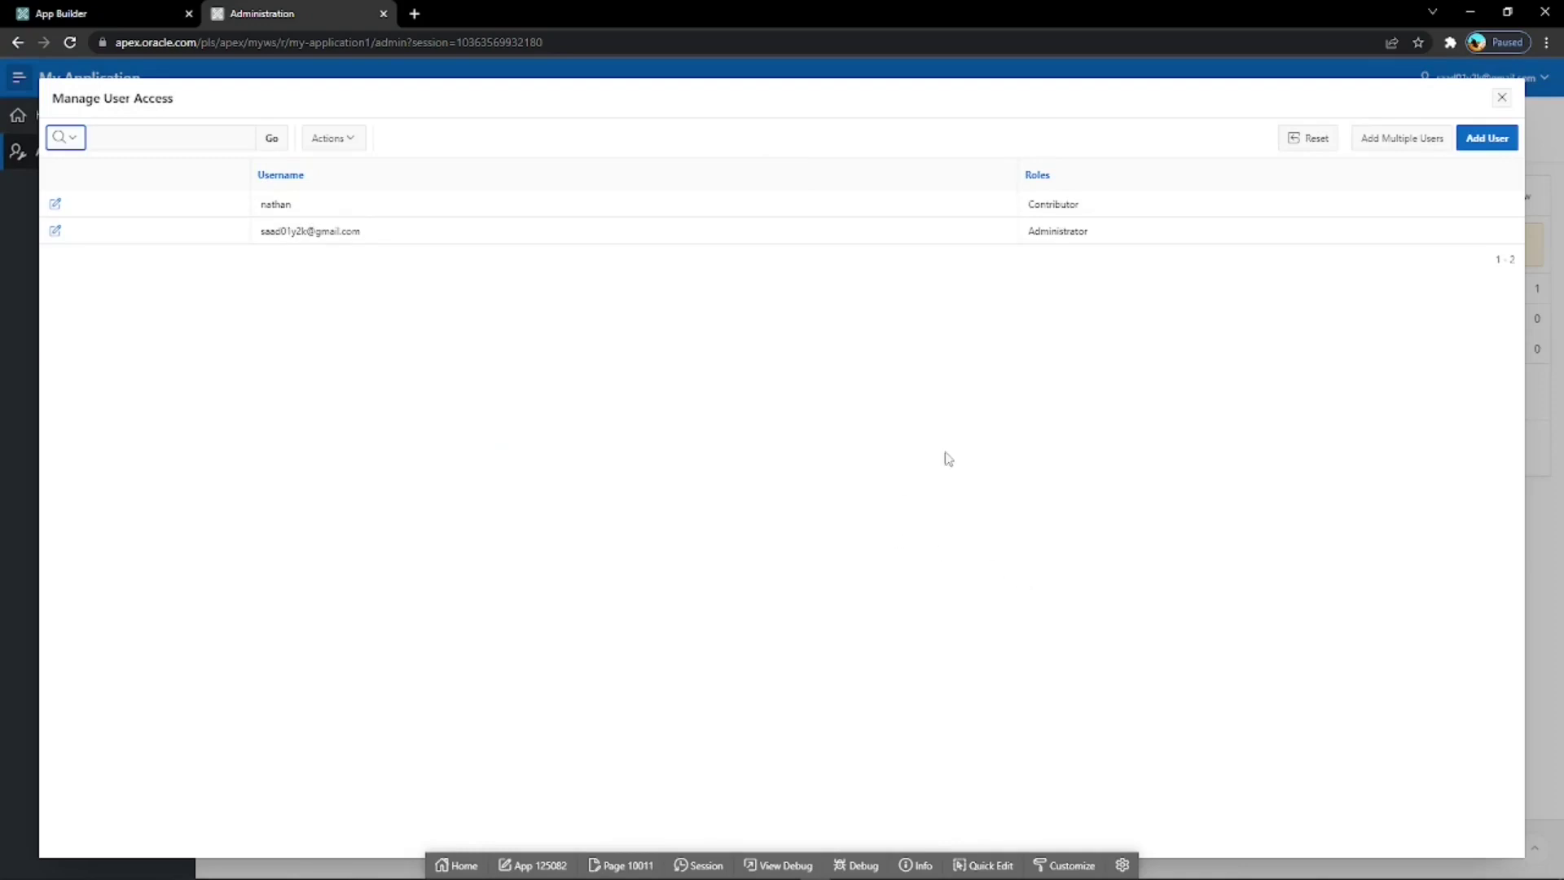
Close the user access list and sign out of the application.
{"action": "left_click", "coordinate": [1502, 97]}
{"action": "left_click", "coordinate": [1506, 79]}
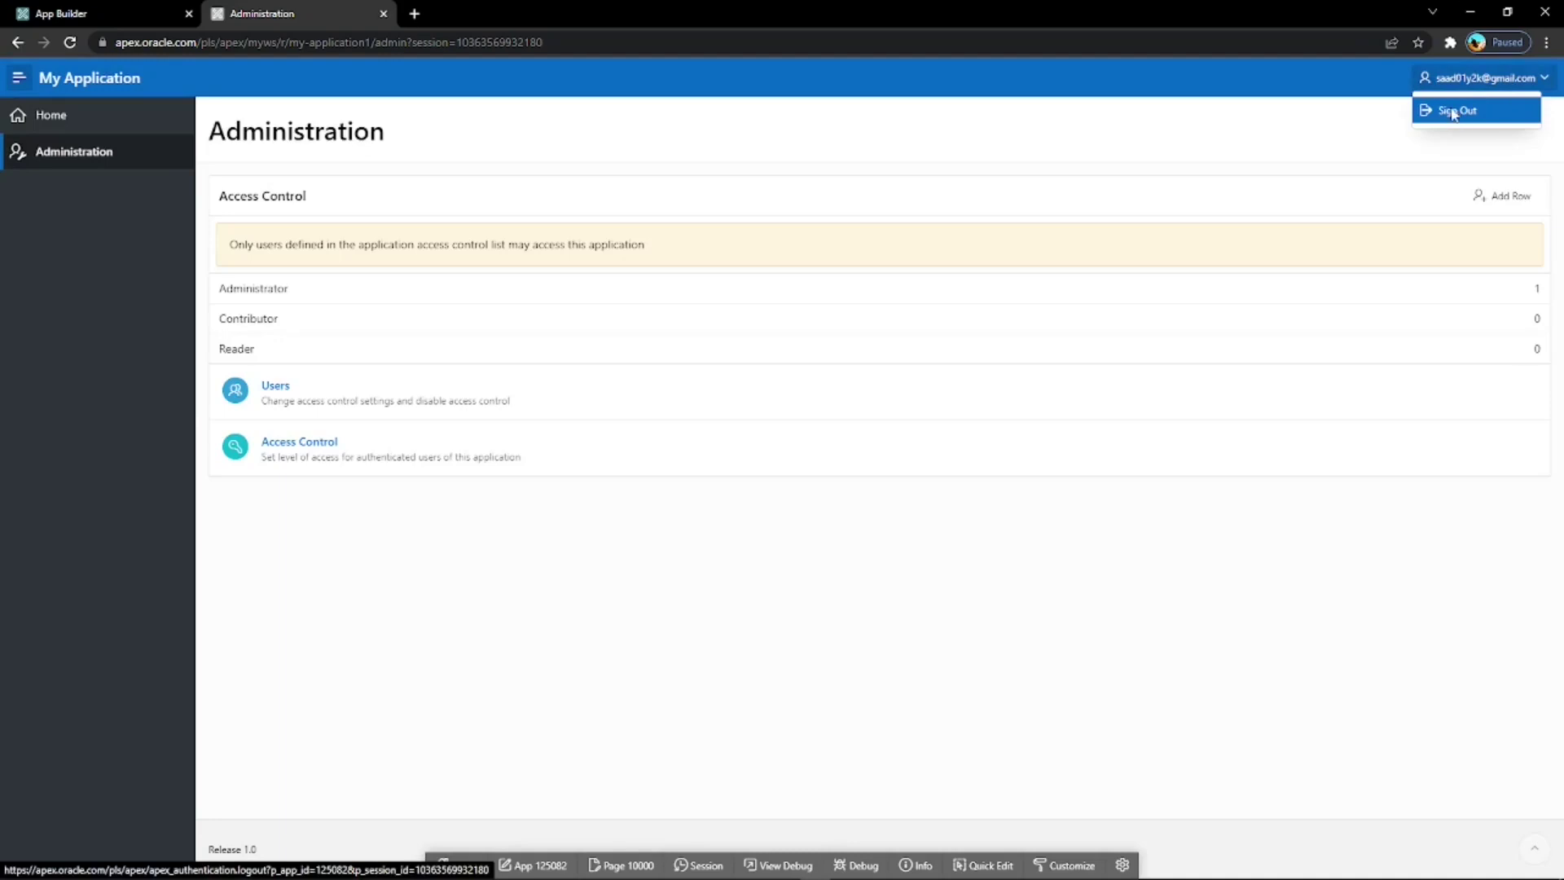
{"action": "left_click", "coordinate": [1466, 112]}
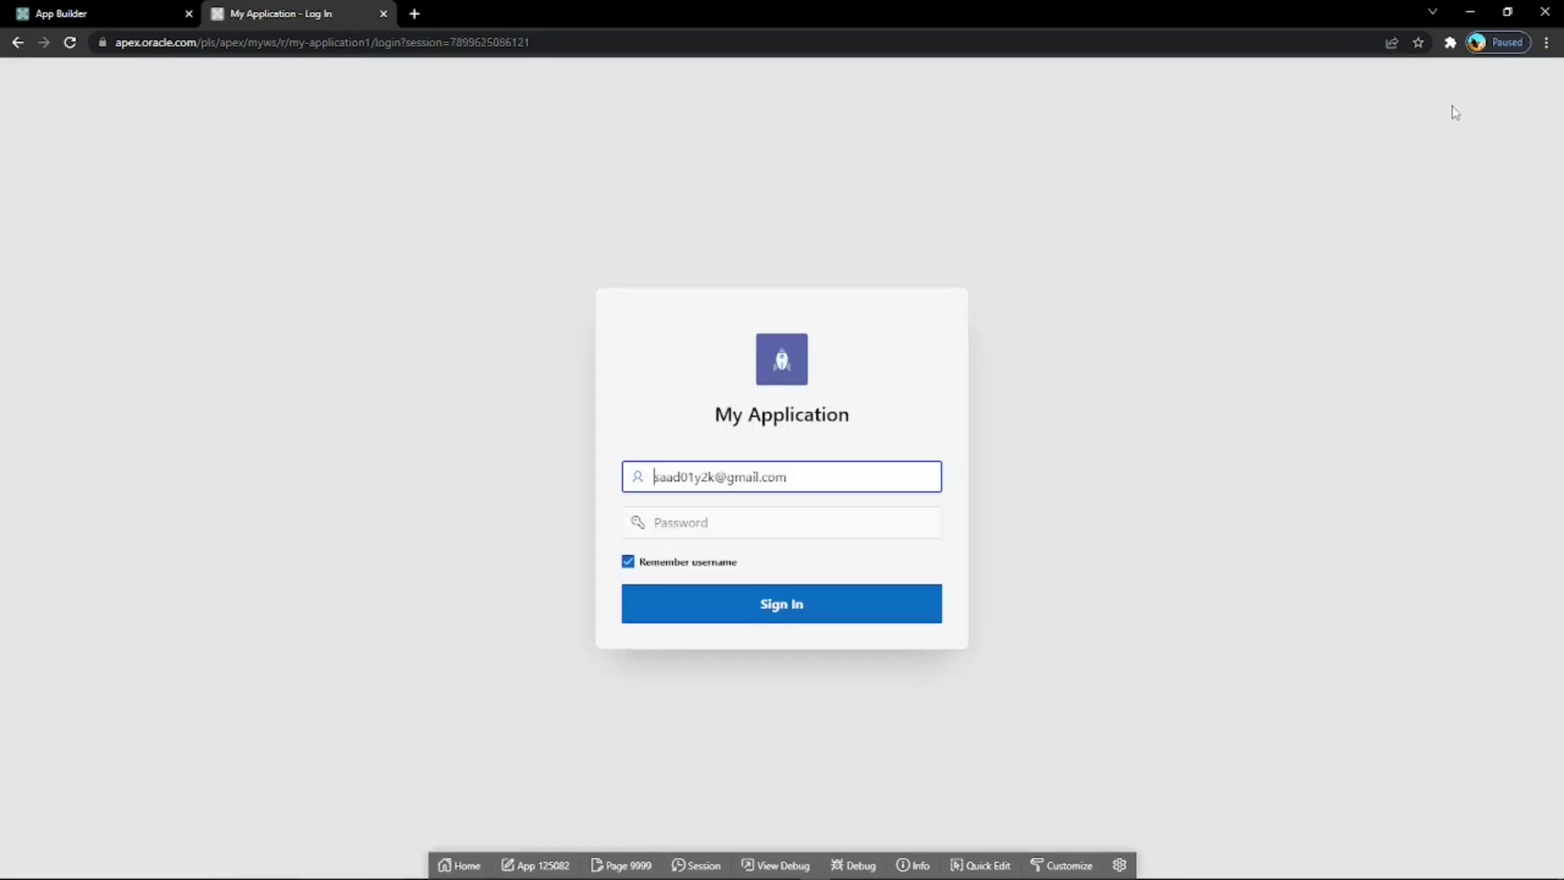
Sign in as the new contributor, check the menu offers only Home, then sign out.
{"action": "left_click_drag", "start_coordinate": [803, 478], "coordinate": [631, 482]}
{"action": "key", "text": "BackSpace"}
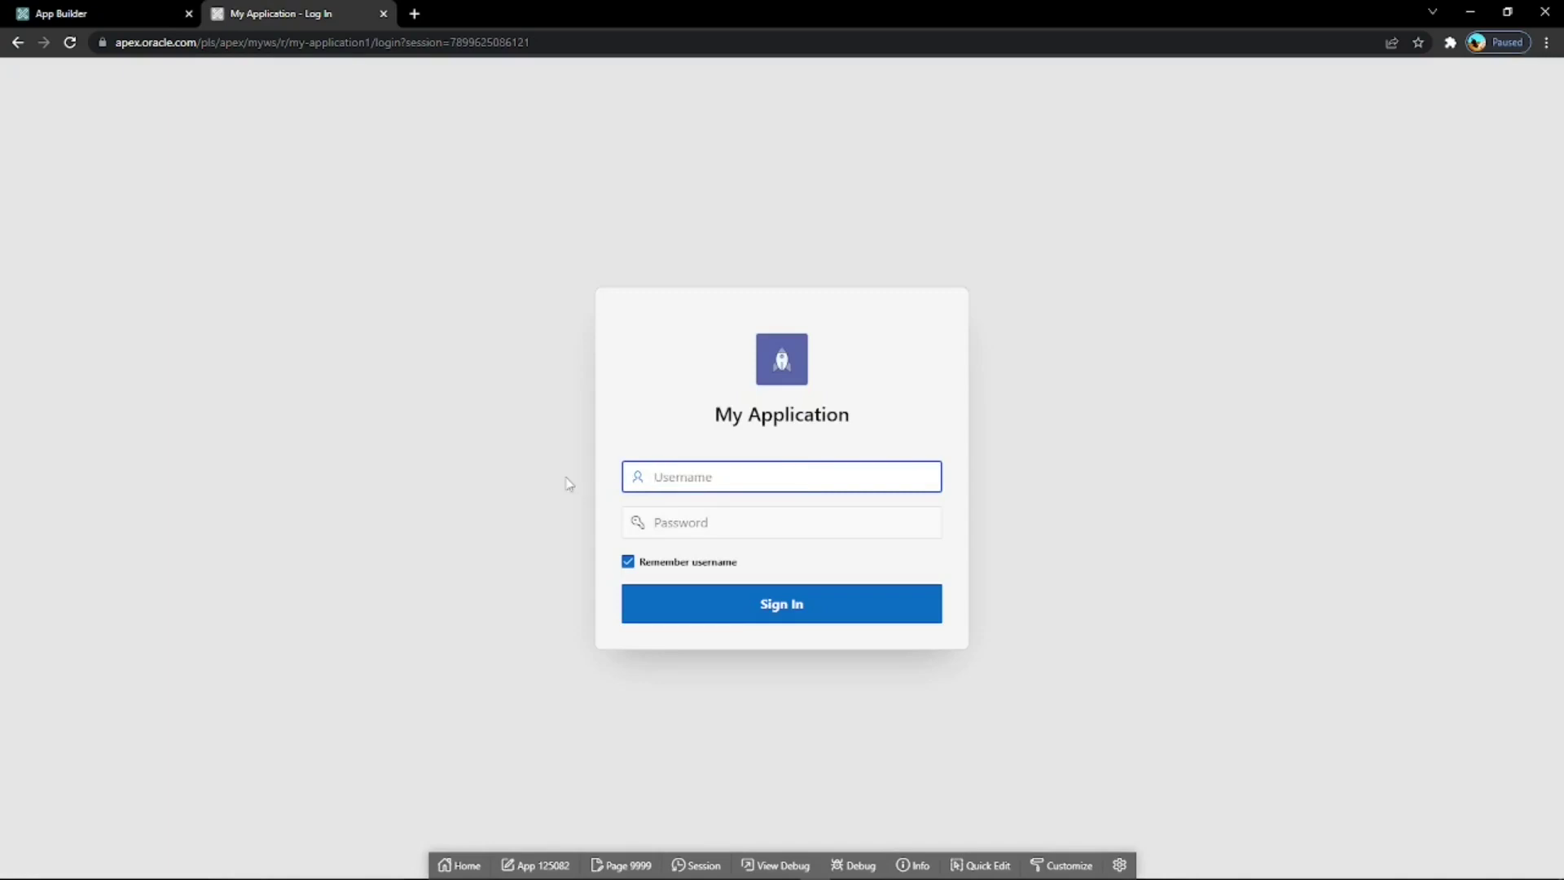
{"action": "type", "text": "Nathan"}
{"action": "key", "text": "Tab"}
{"action": "type", "text": "•••••••"}
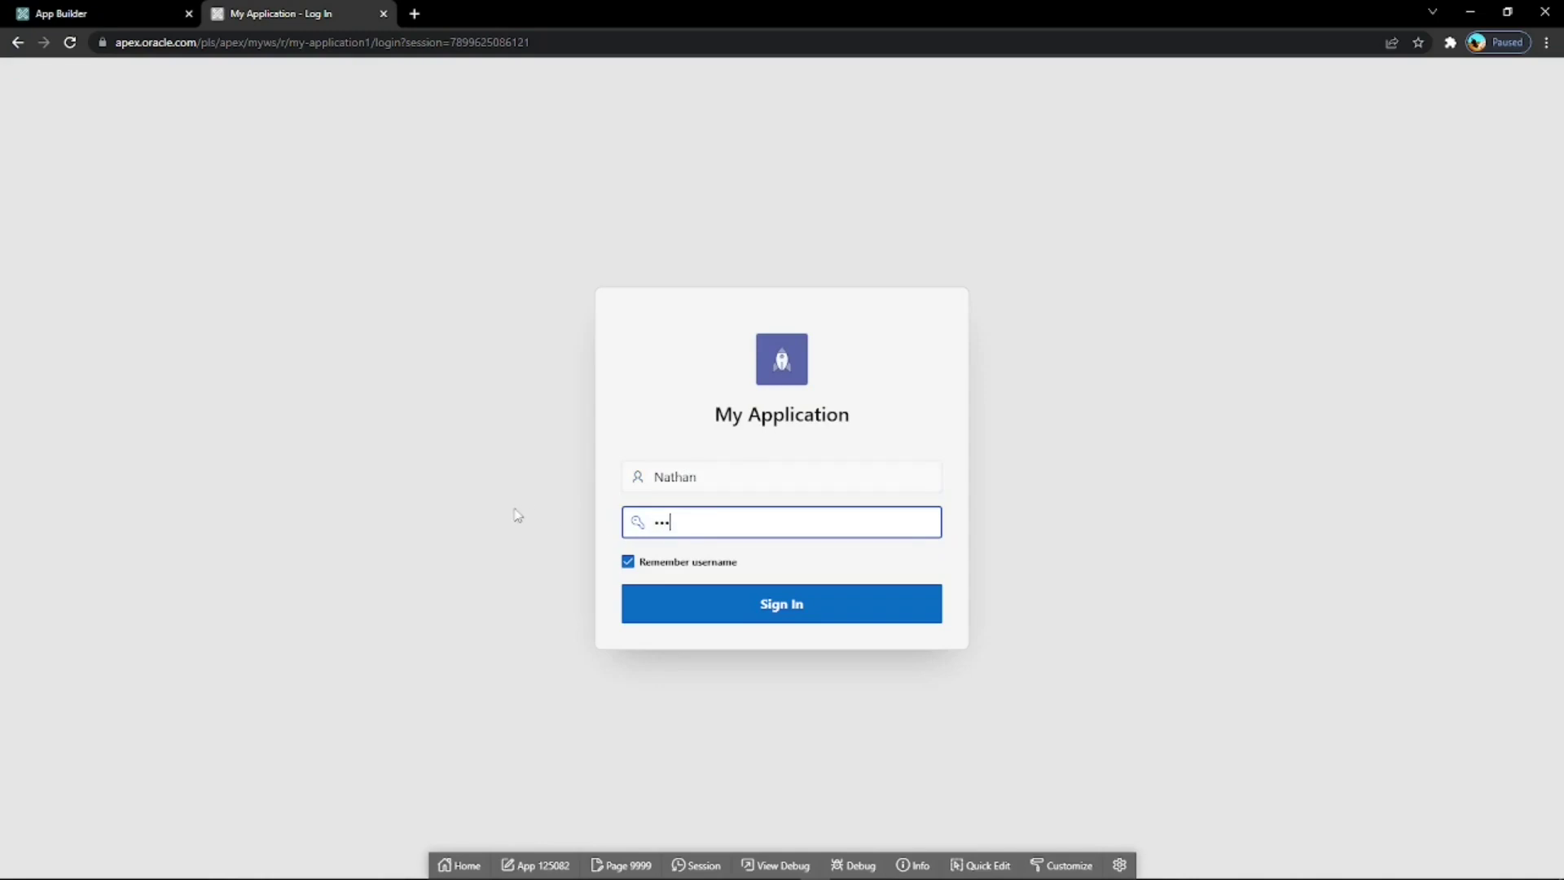
{"action": "type", "text": "••••••"}
{"action": "left_click", "coordinate": [720, 613]}
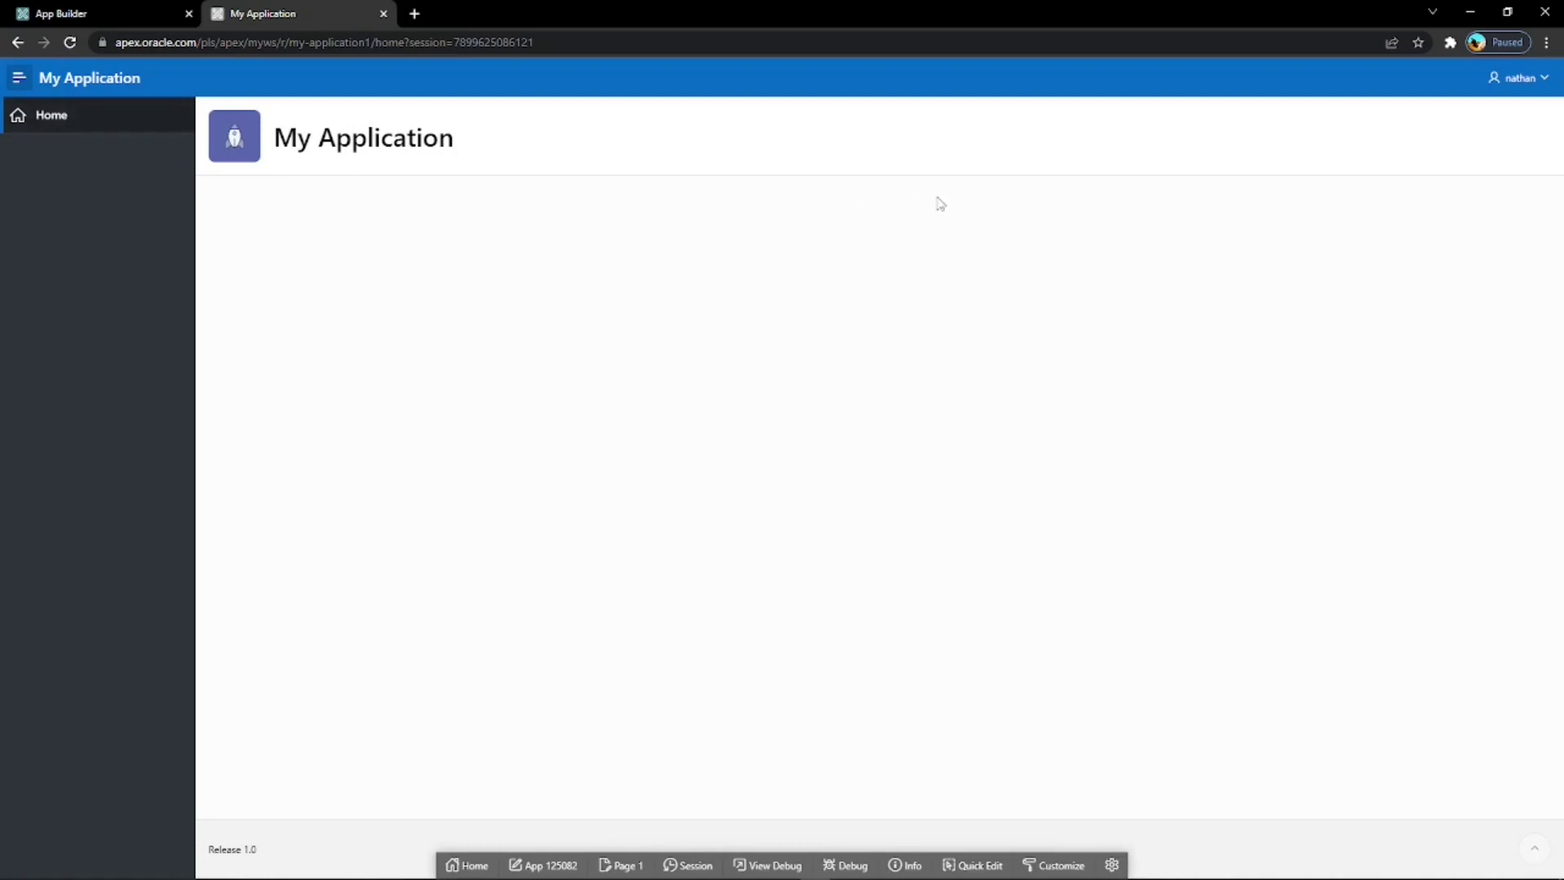
{"action": "left_click", "coordinate": [1542, 79]}
{"action": "left_click", "coordinate": [1480, 115]}
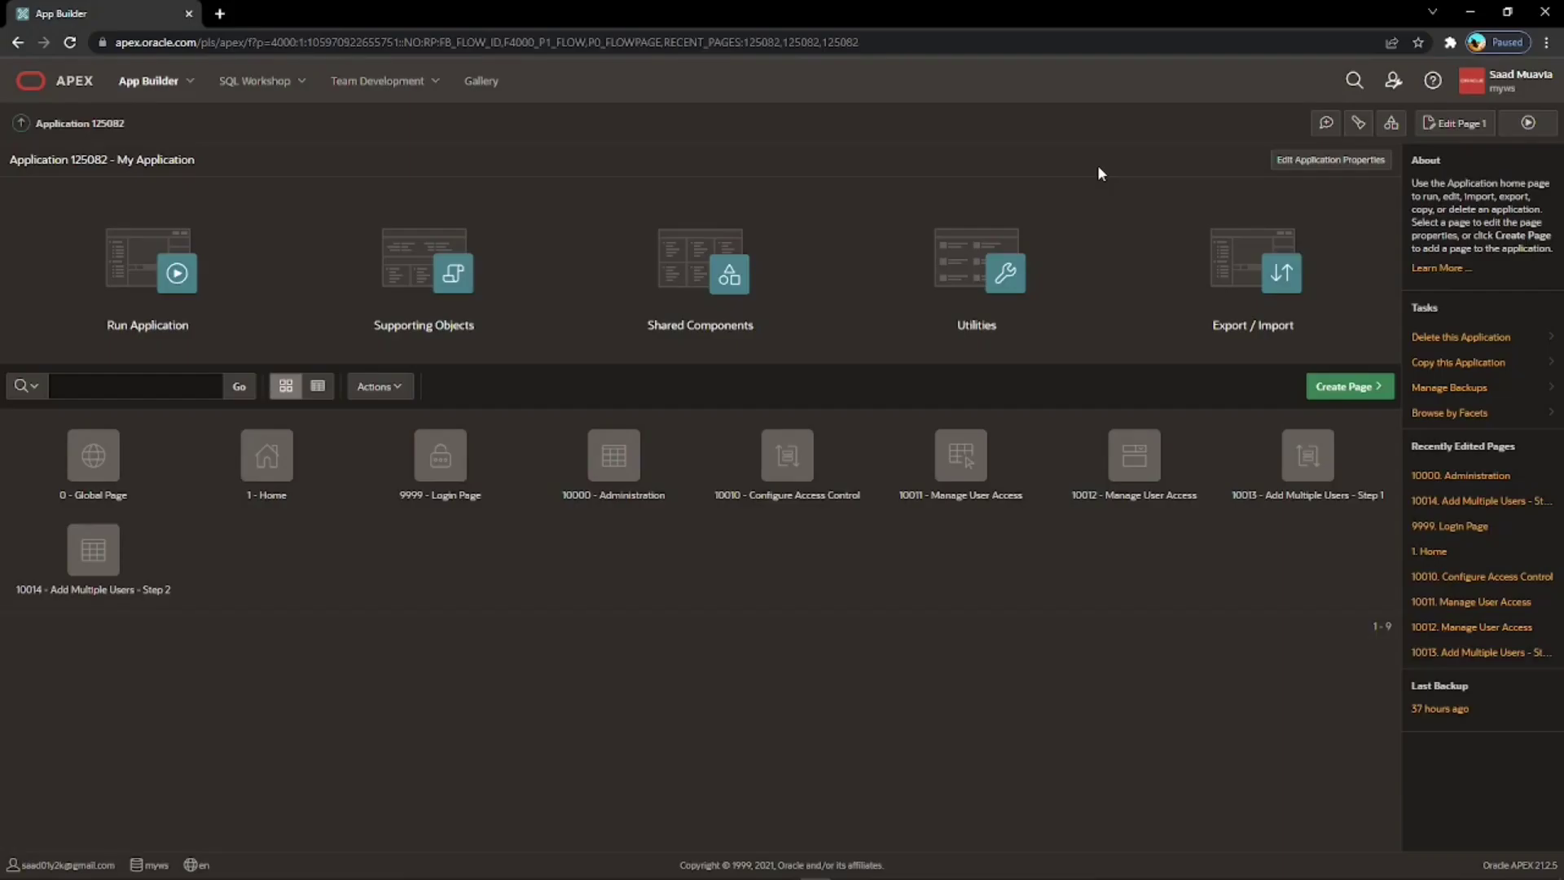
Open Manage Users and Groups from workspace administration and start another new user.
{"action": "left_click", "coordinate": [1391, 84]}
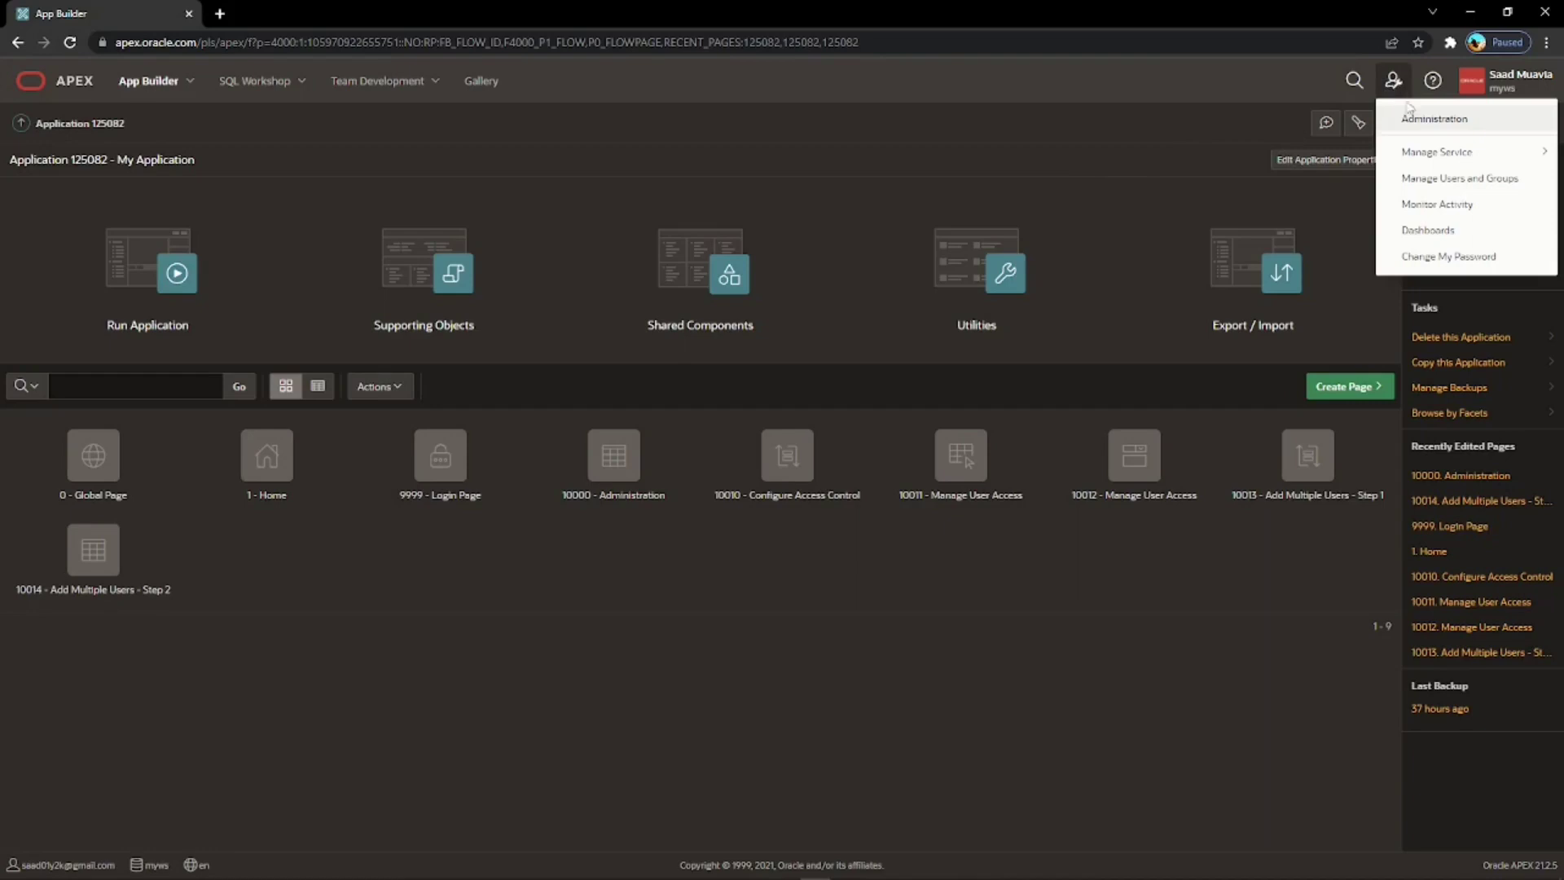
{"action": "left_click", "coordinate": [1460, 181]}
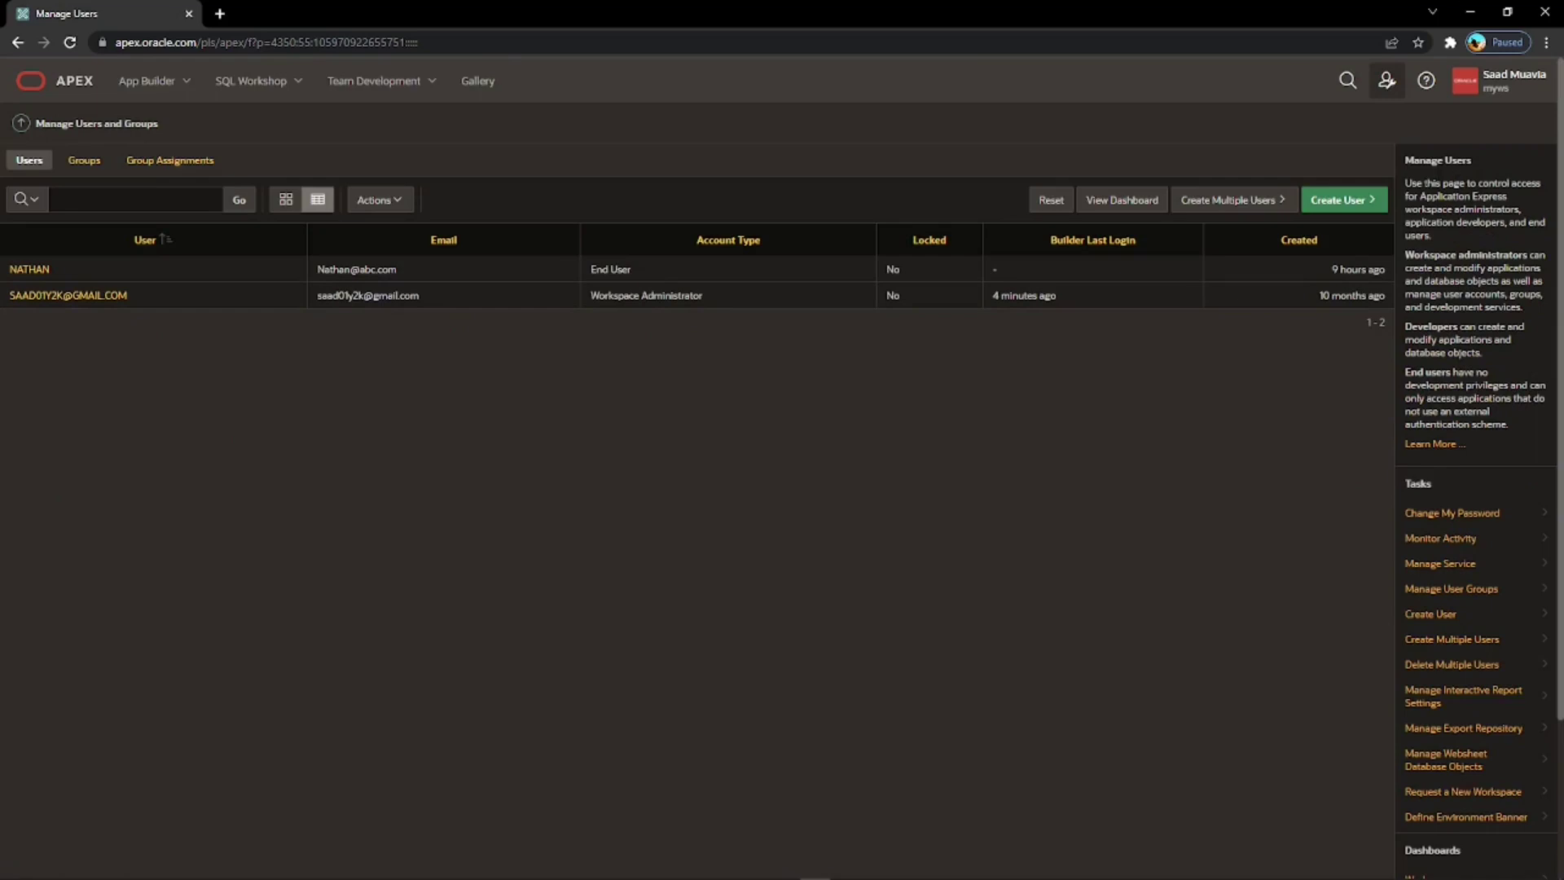
{"action": "left_click", "coordinate": [1357, 201]}
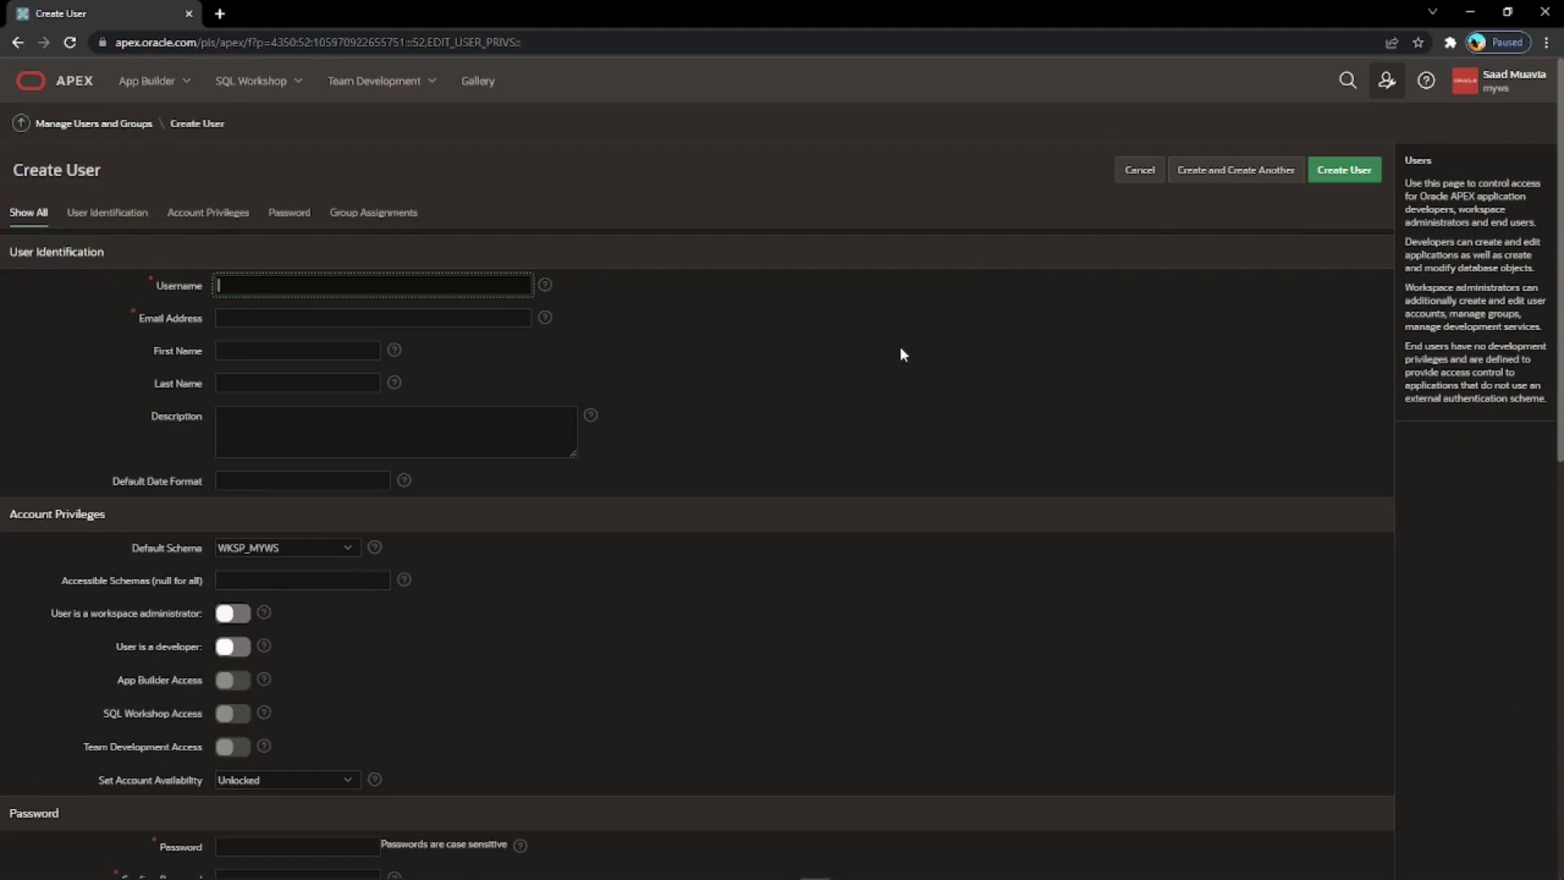
Create the second user with username, email and password, without a forced password change.
{"action": "type", "text": "John"}
{"action": "left_click", "coordinate": [460, 320]}
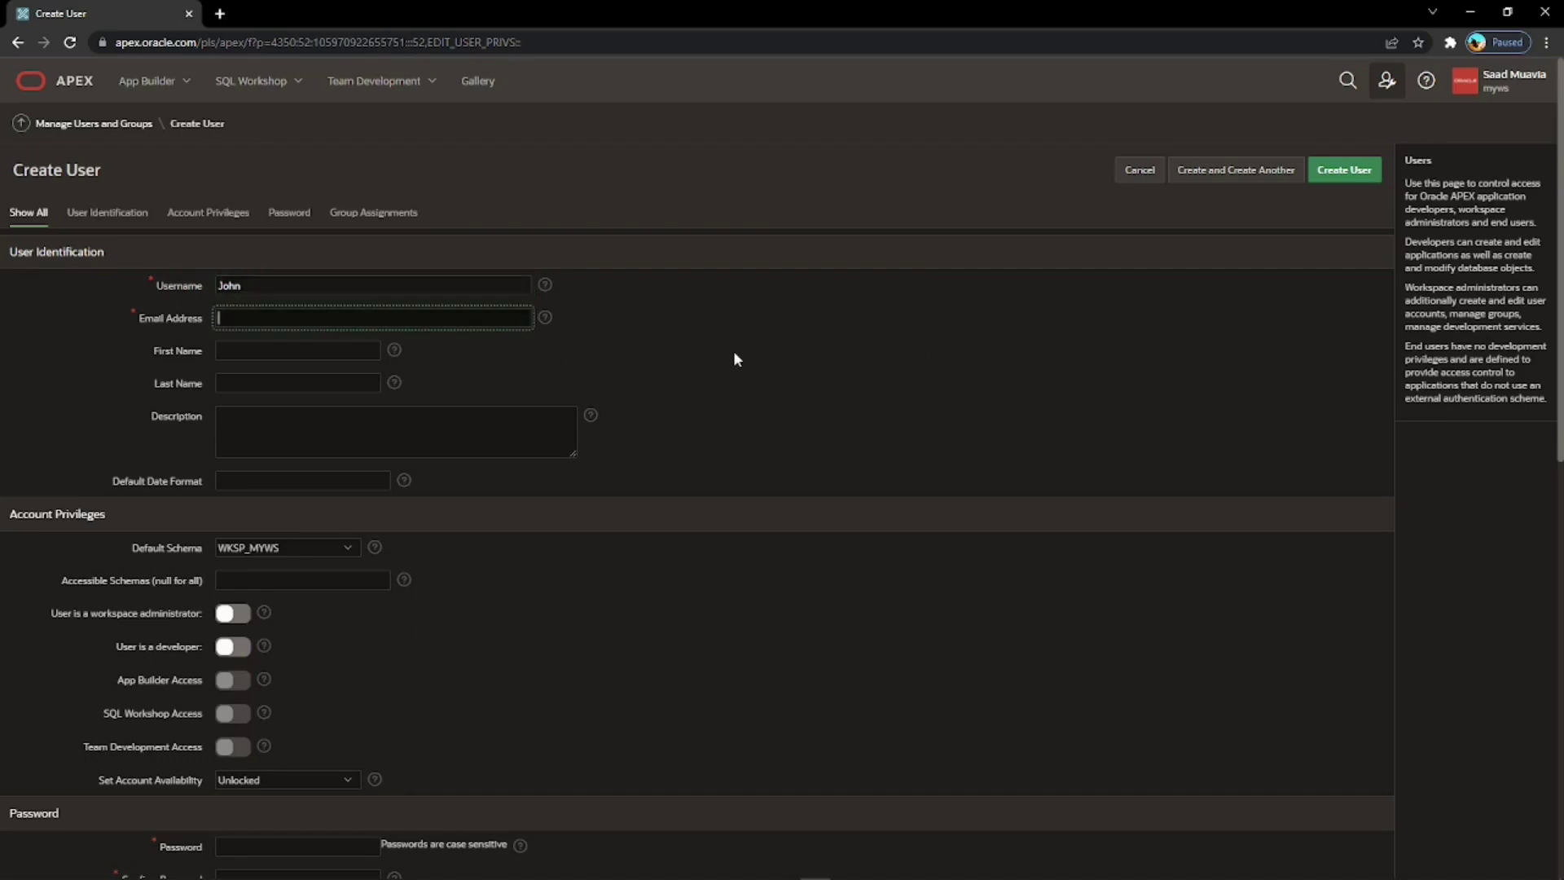
{"action": "scroll", "coordinate": [684, 358], "scroll_direction": "down", "scroll_amount": 2}
{"action": "scroll", "coordinate": [604, 430], "scroll_direction": "down", "scroll_amount": 1}
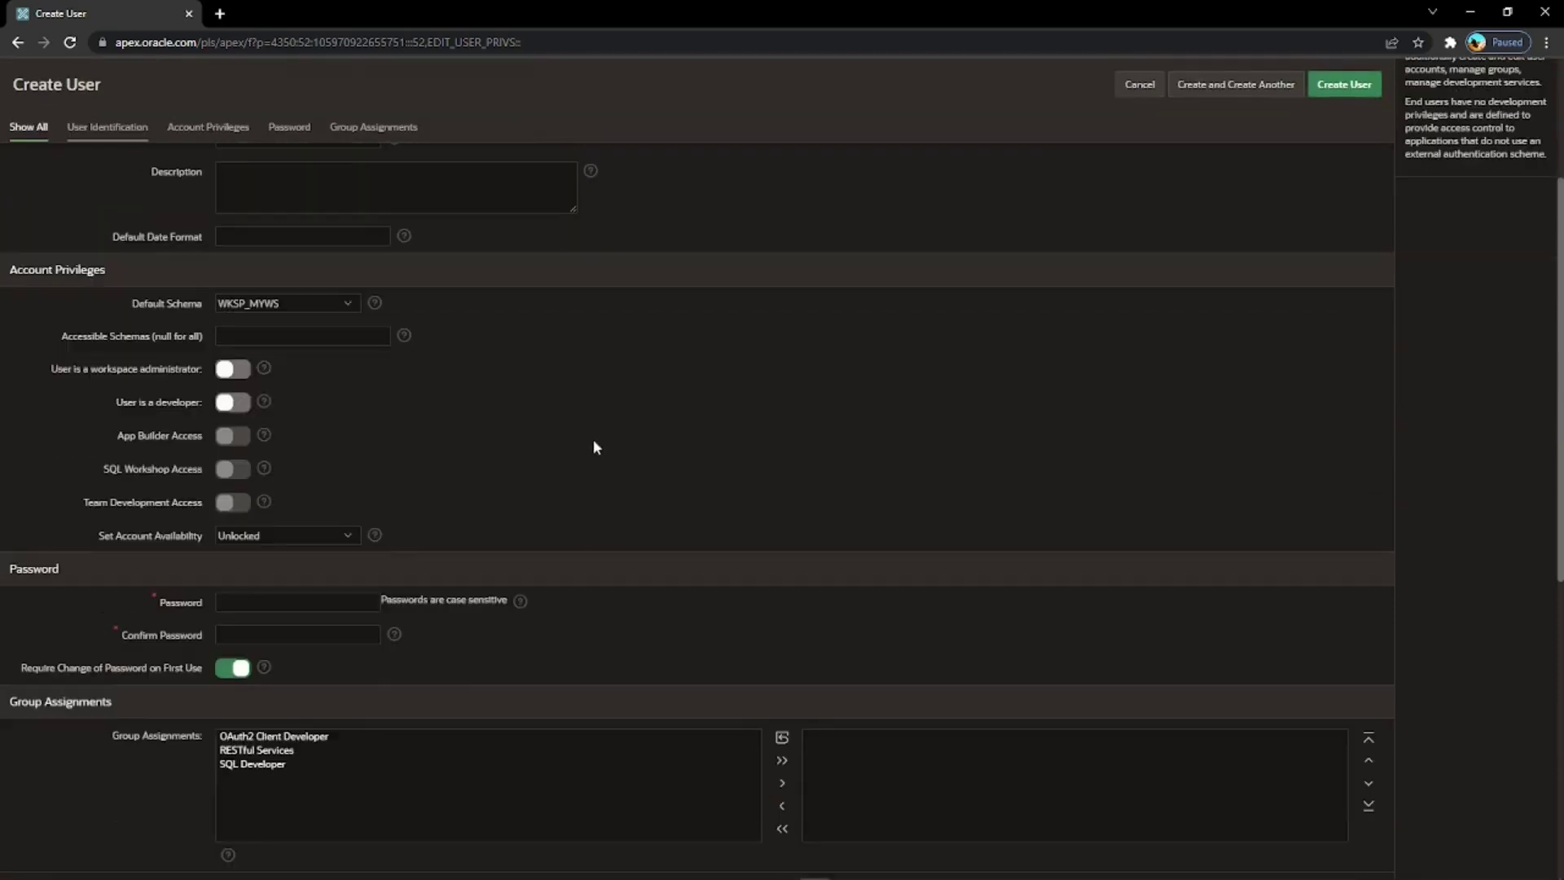
{"action": "left_click", "coordinate": [297, 602]}
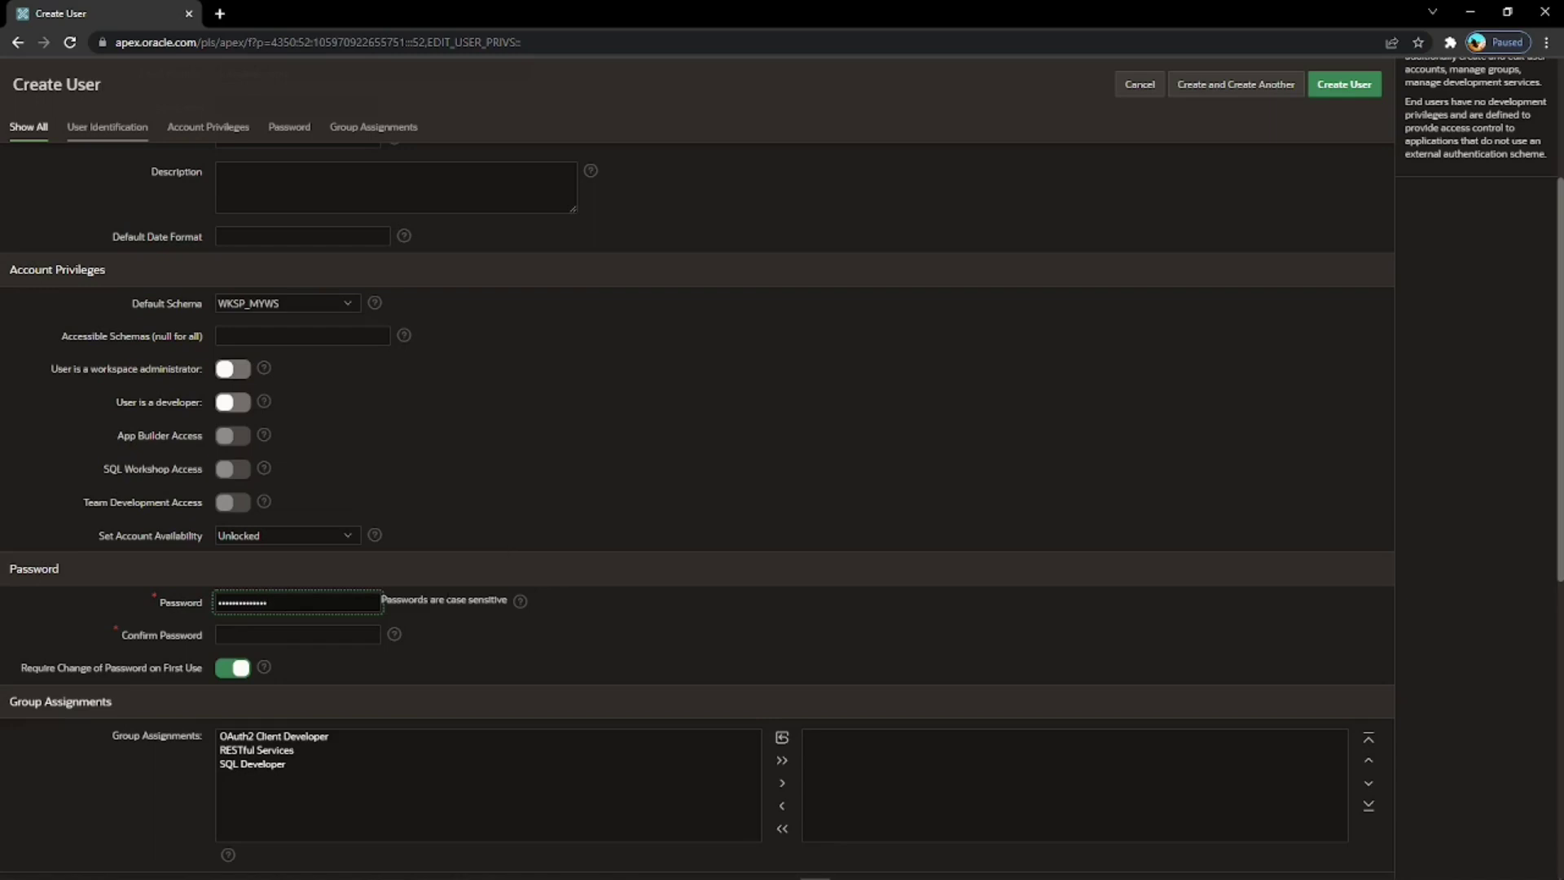
{"action": "left_click", "coordinate": [297, 634]}
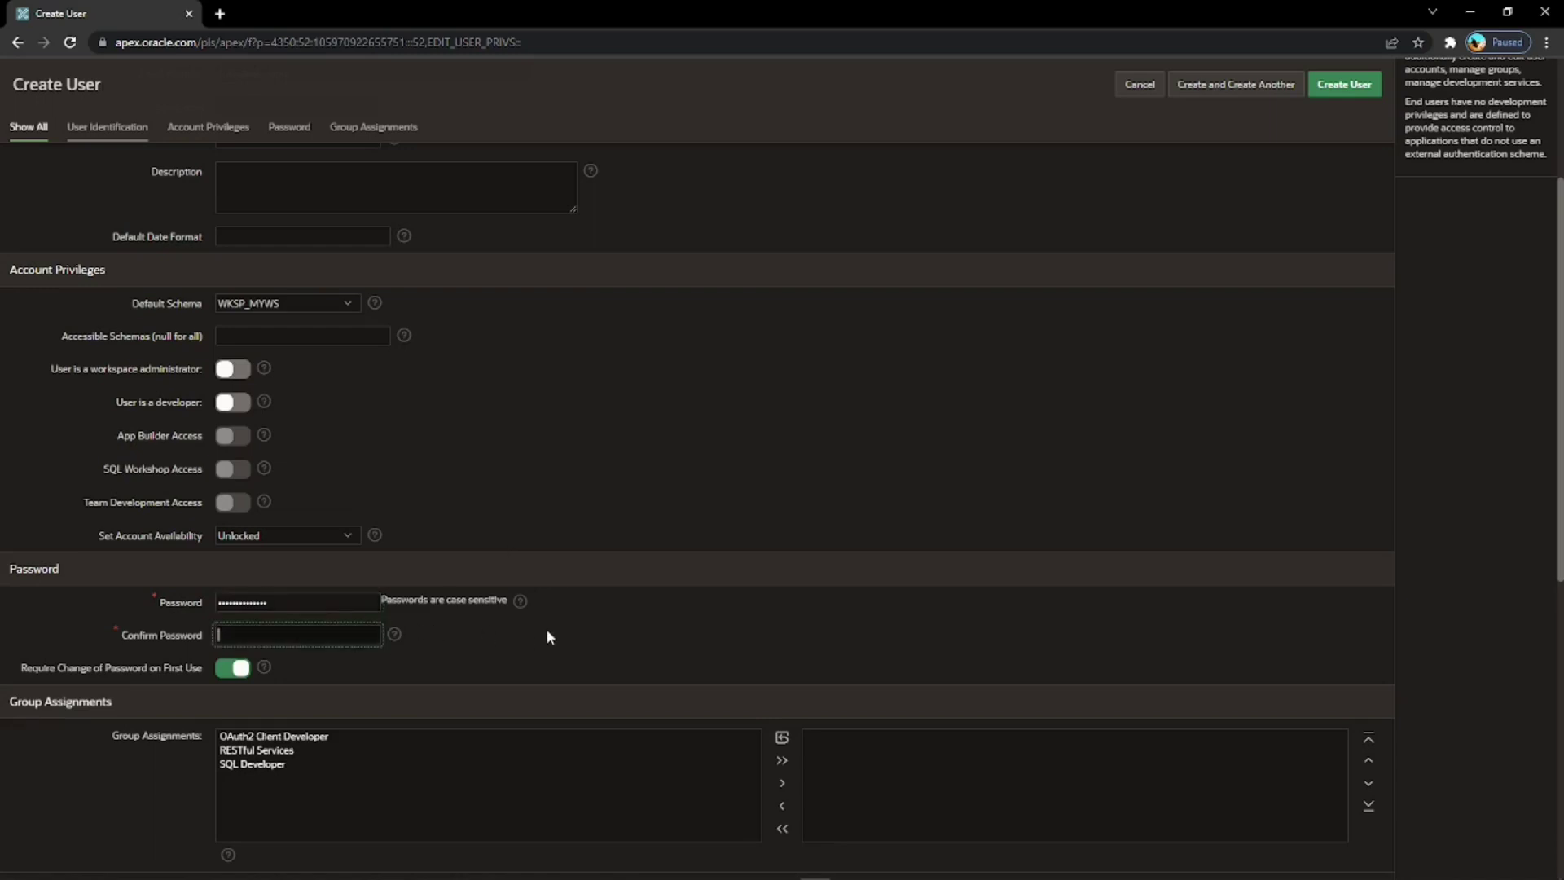
{"action": "type", "text": "••••••••"}
{"action": "left_click", "coordinate": [231, 668]}
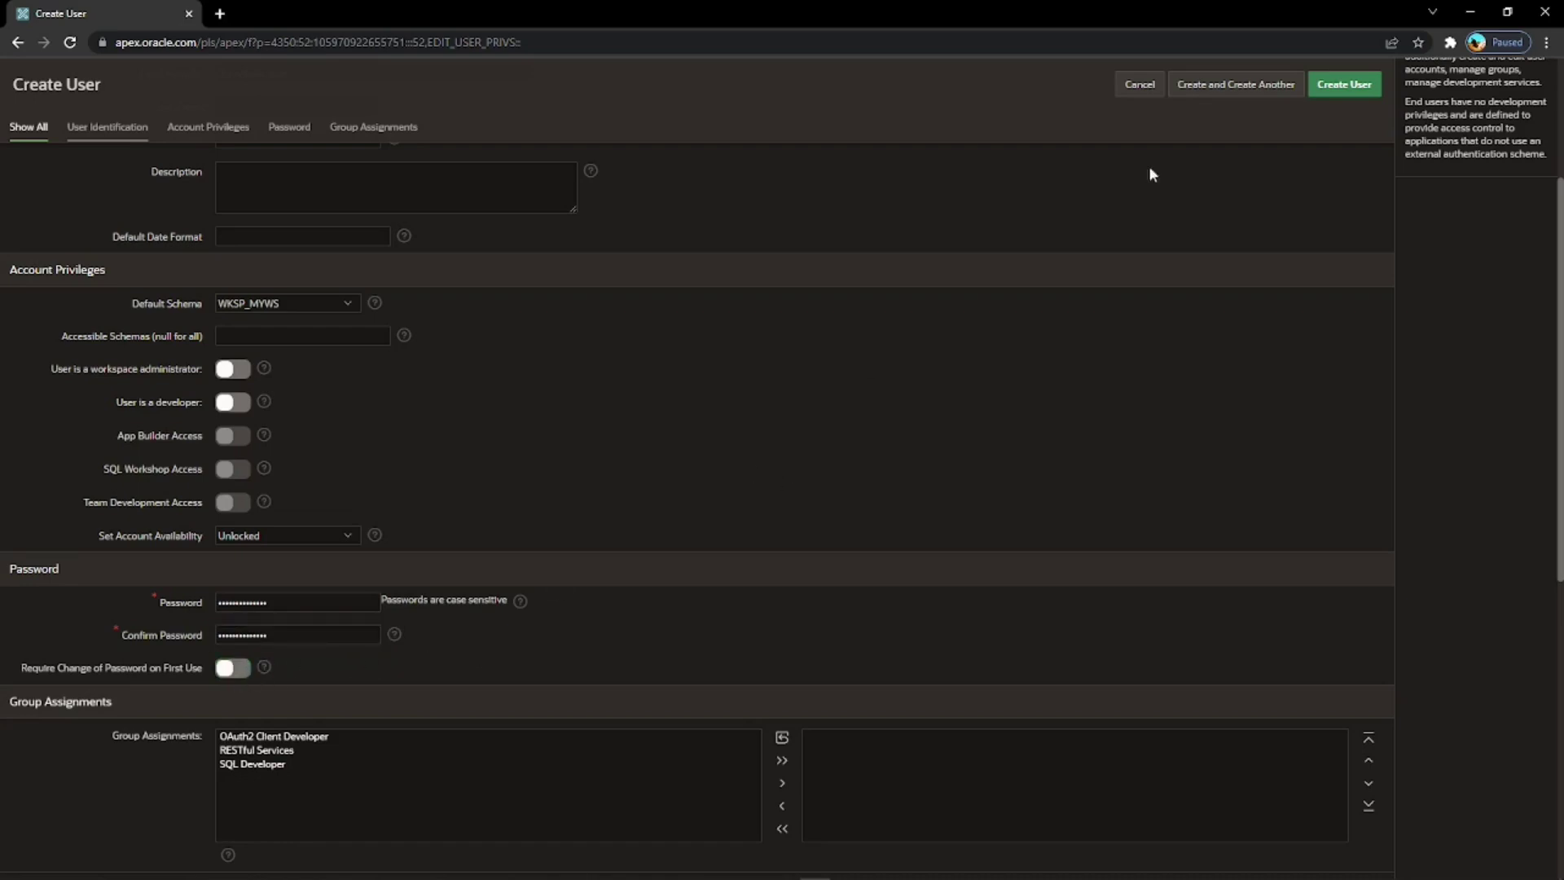
{"action": "left_click", "coordinate": [1345, 85]}
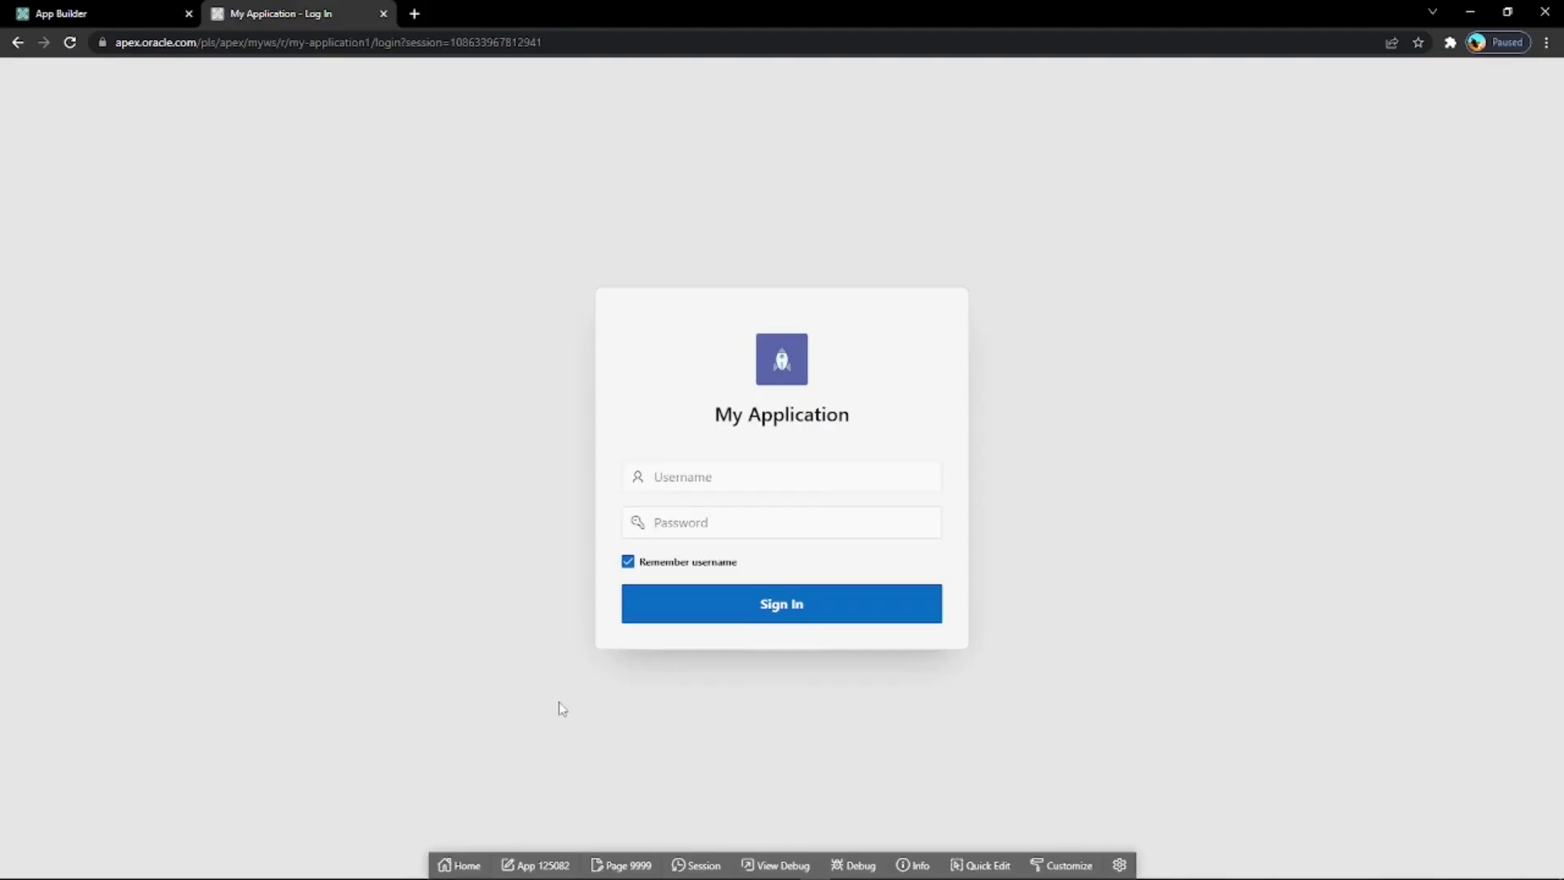
Sign in to My Application with the administrator's email and password.
{"action": "left_click", "coordinate": [673, 485]}
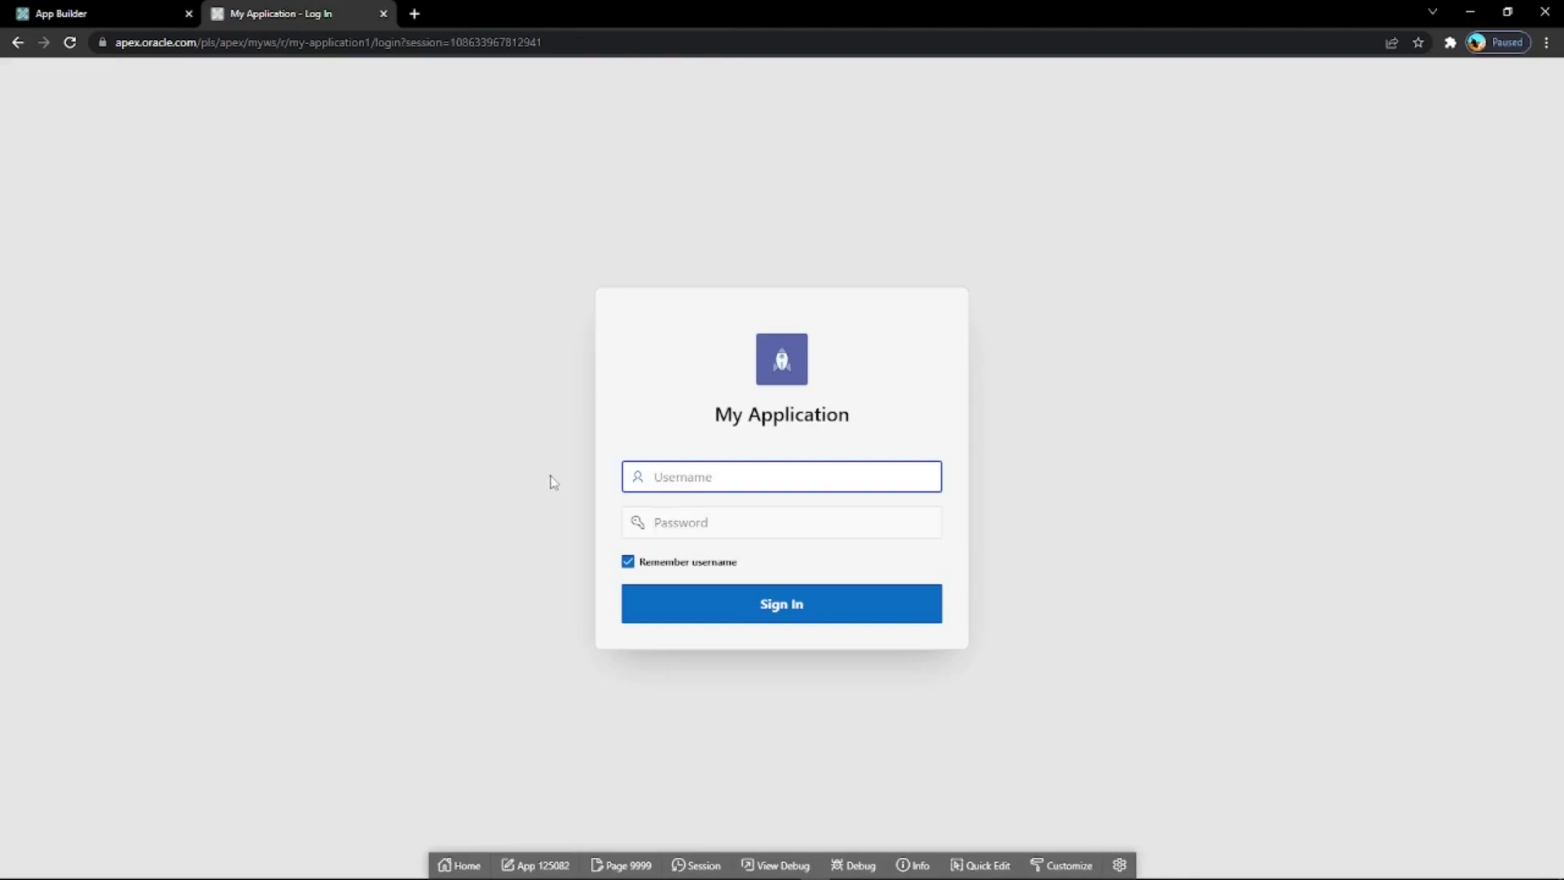
{"action": "key", "text": "Tab"}
{"action": "type", "text": "****"}
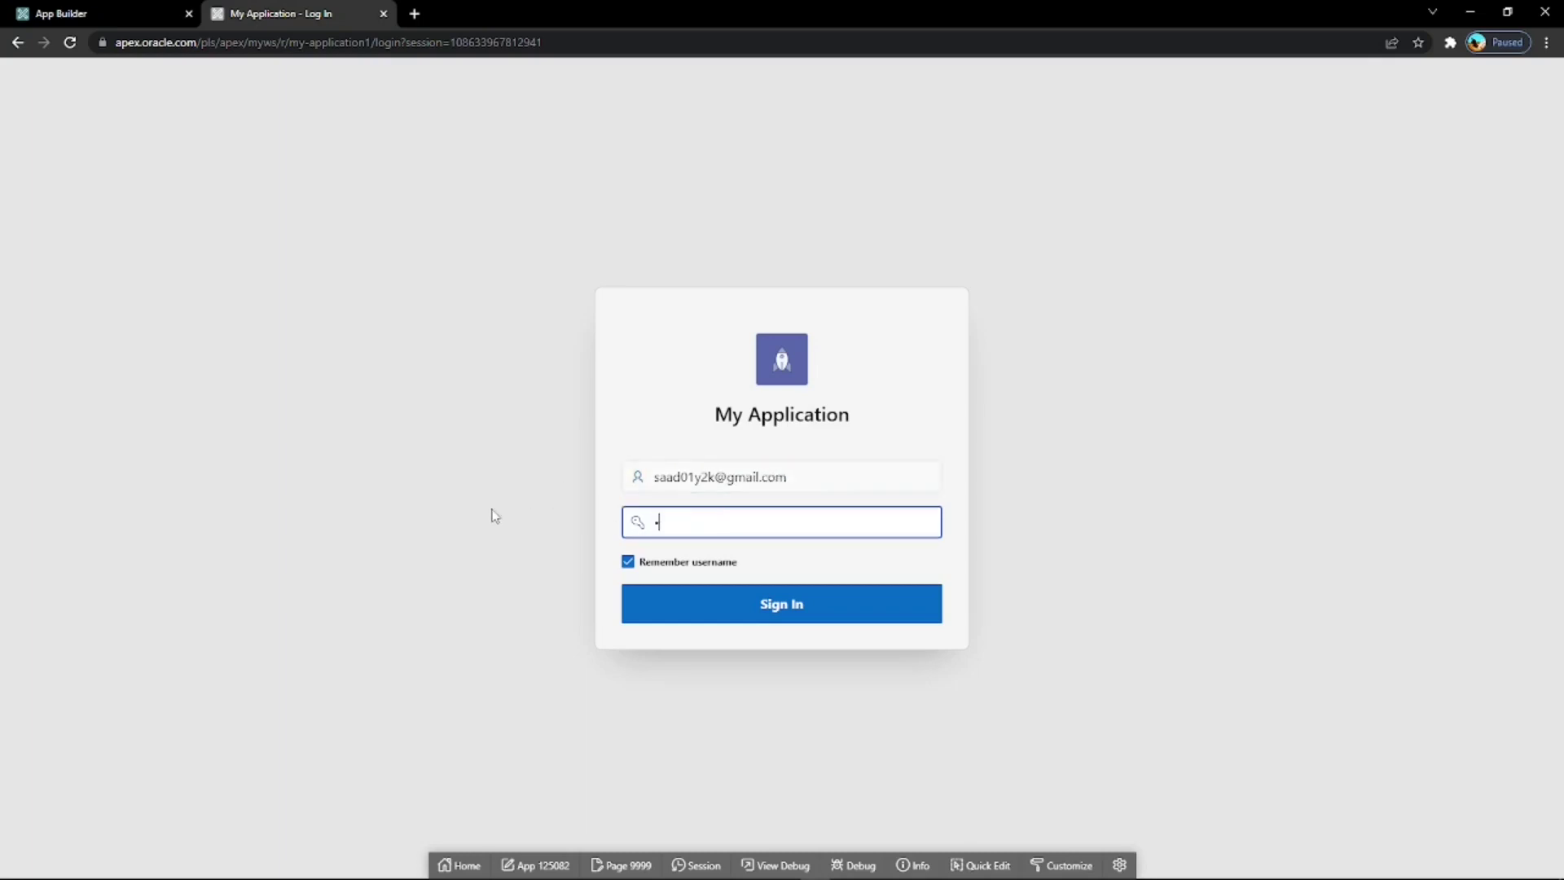
{"action": "type", "text": "********"}
{"action": "left_click", "coordinate": [709, 609]}
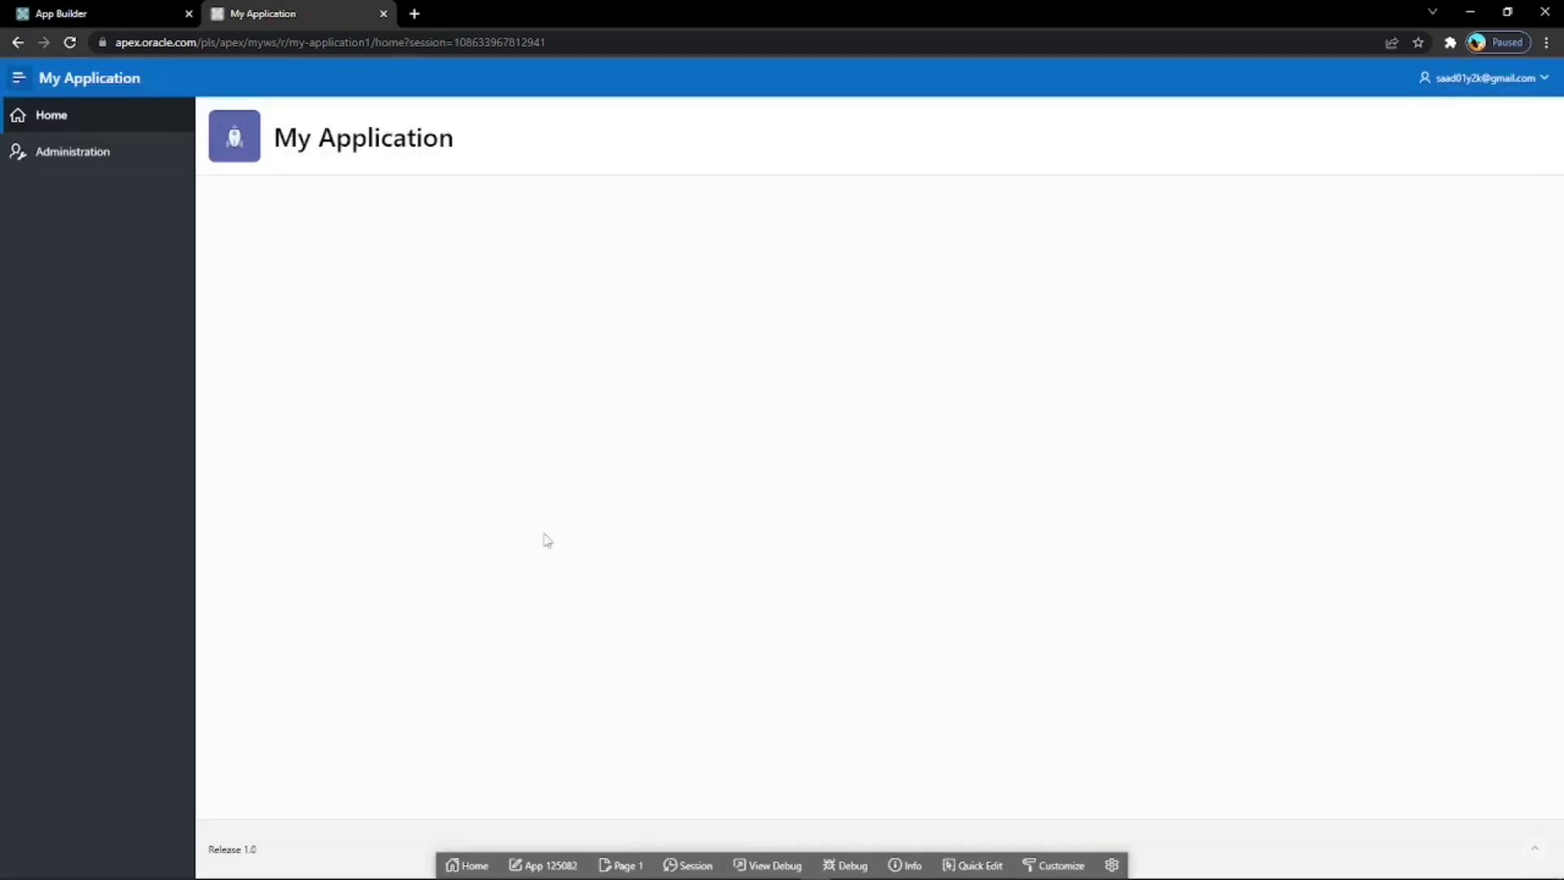
Add the second new user to the application's access list with the Reader role.
{"action": "left_click", "coordinate": [81, 151]}
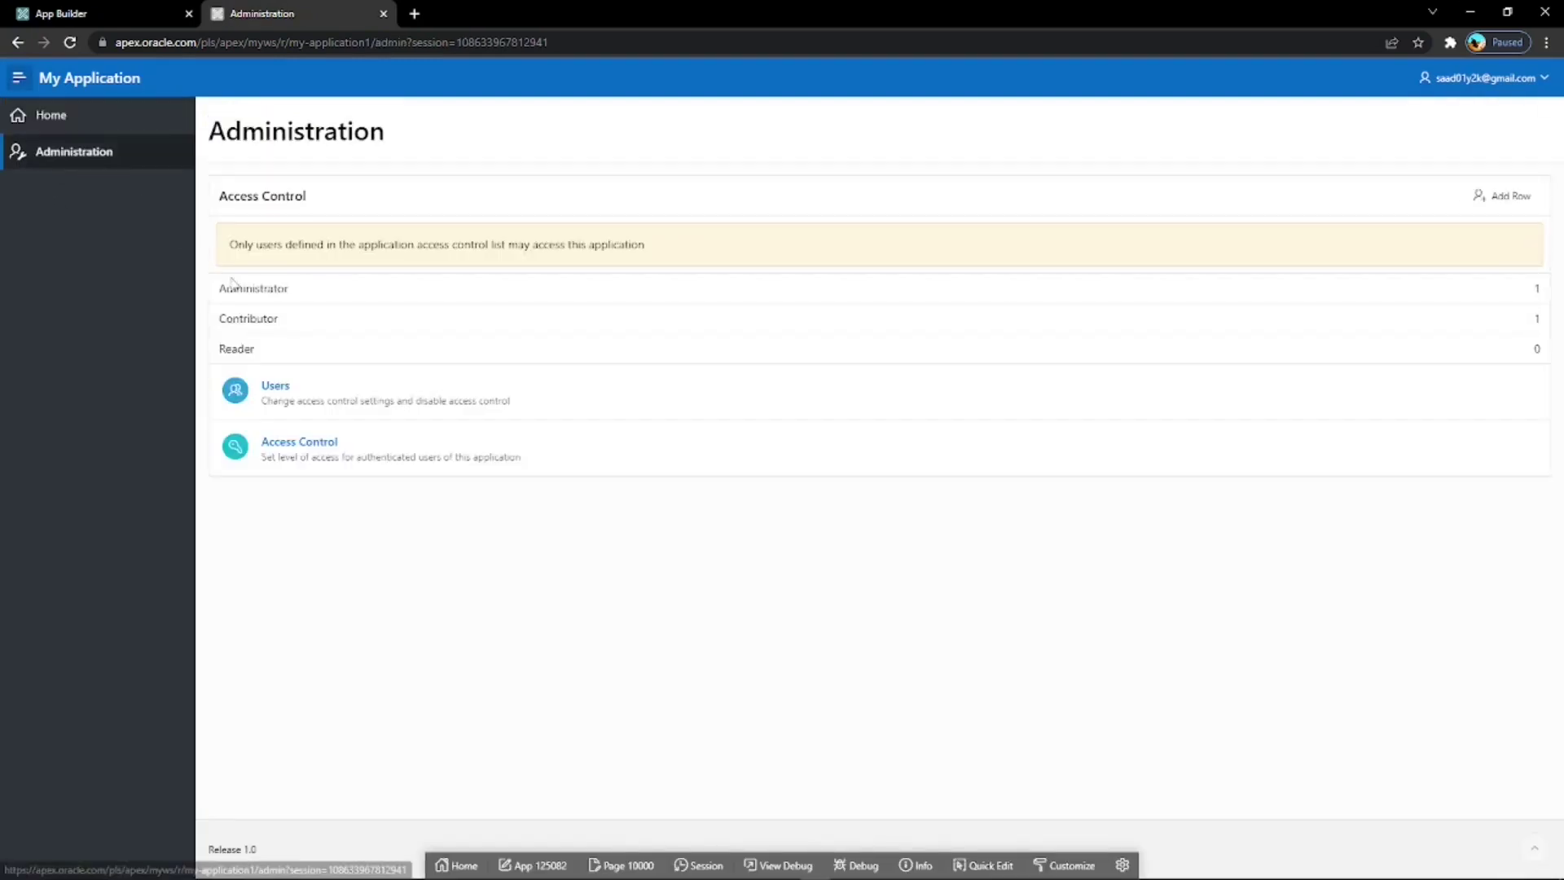
{"action": "left_click", "coordinate": [290, 392]}
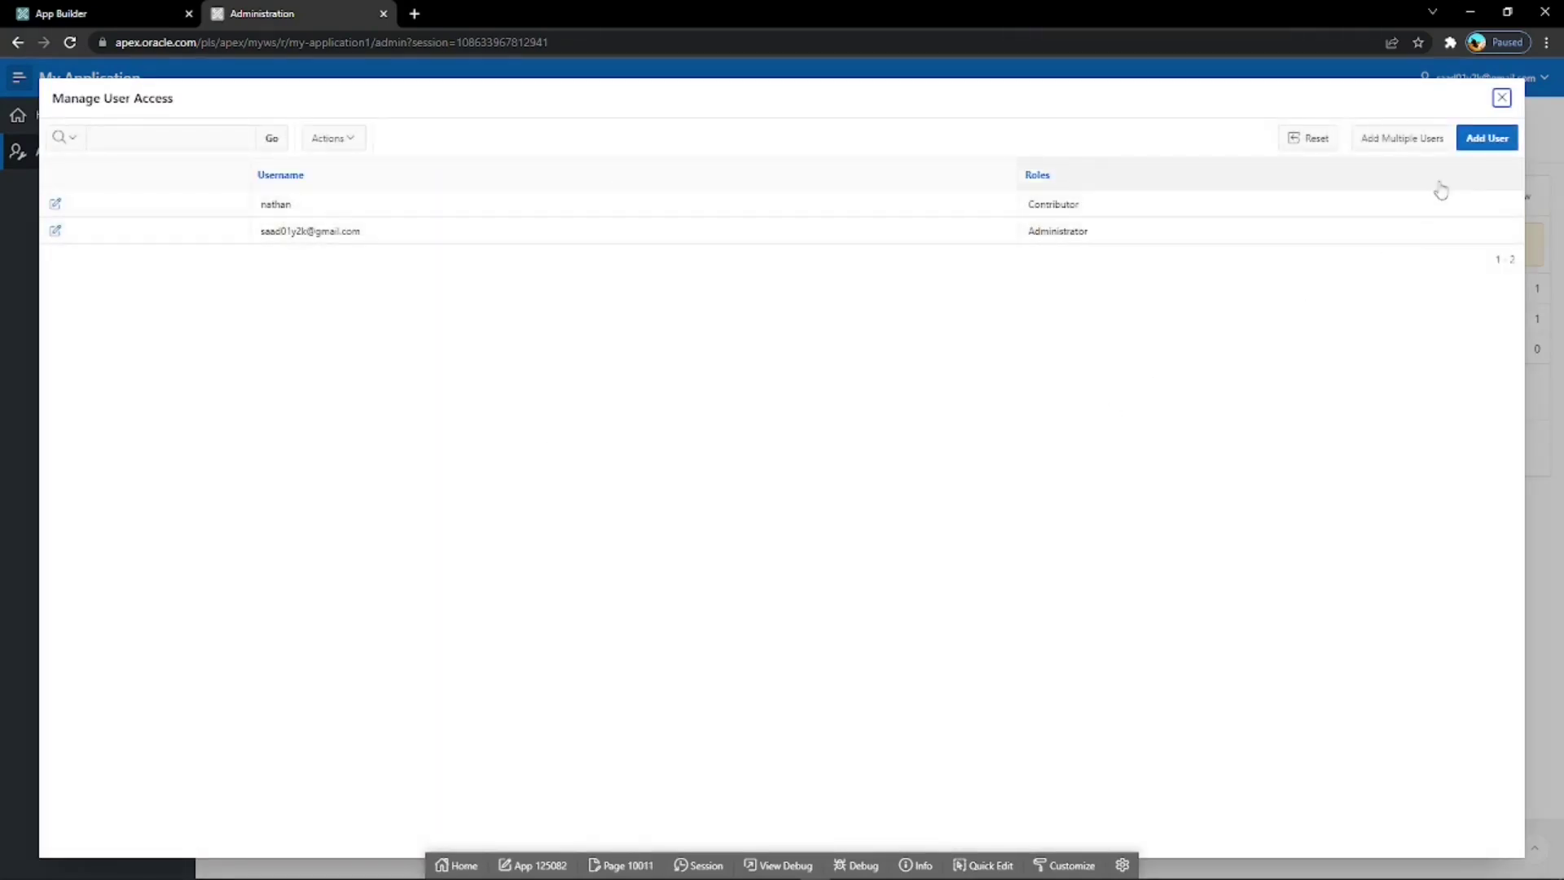
{"action": "left_click", "coordinate": [1480, 145]}
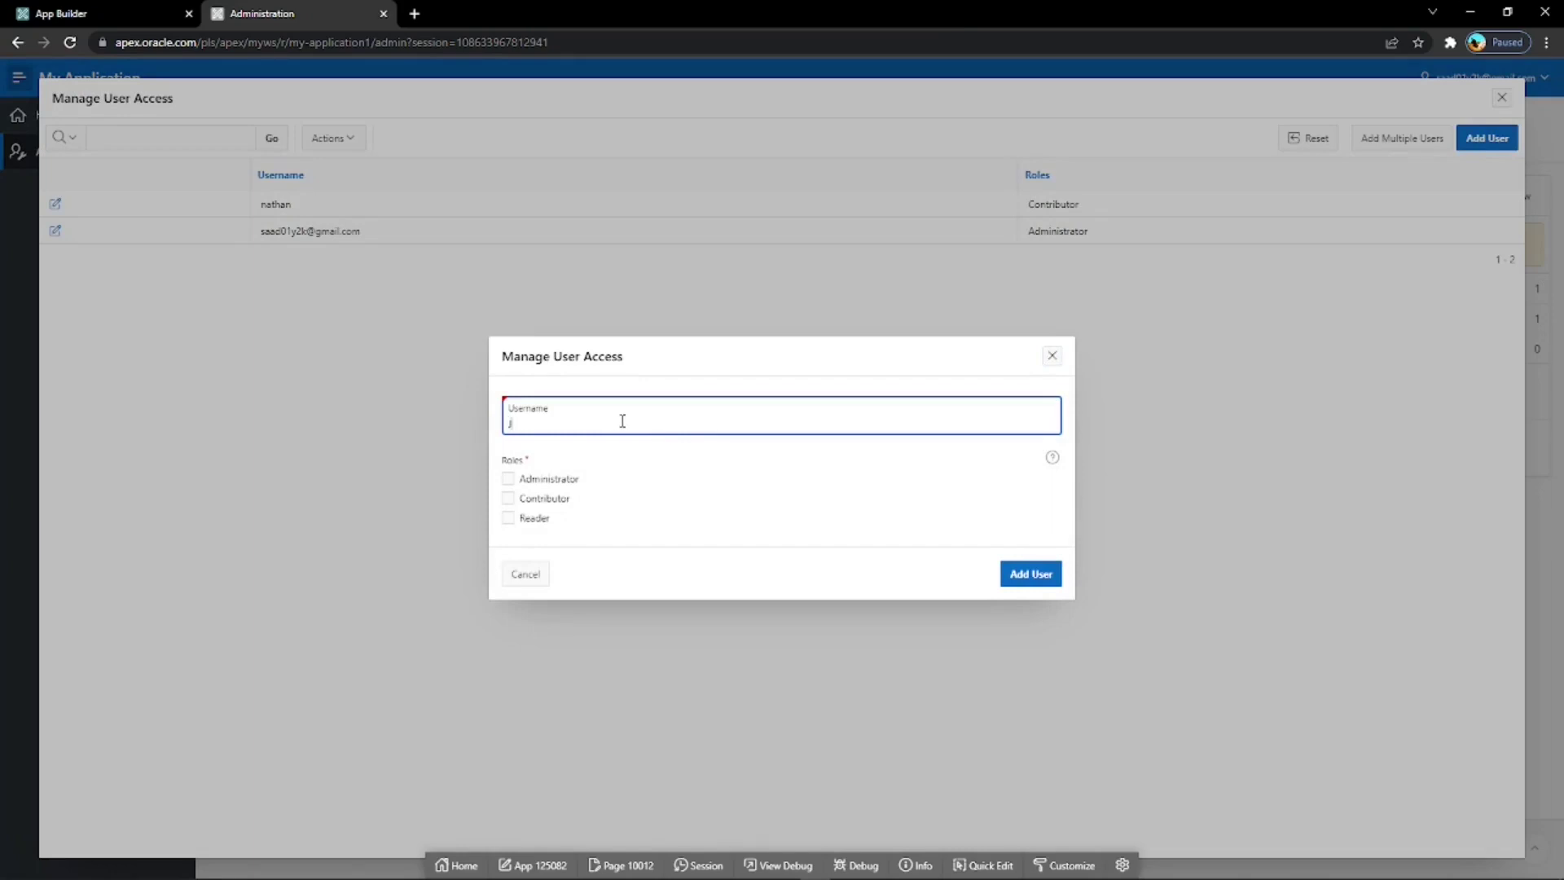
{"action": "type", "text": "John"}
{"action": "left_click", "coordinate": [510, 518]}
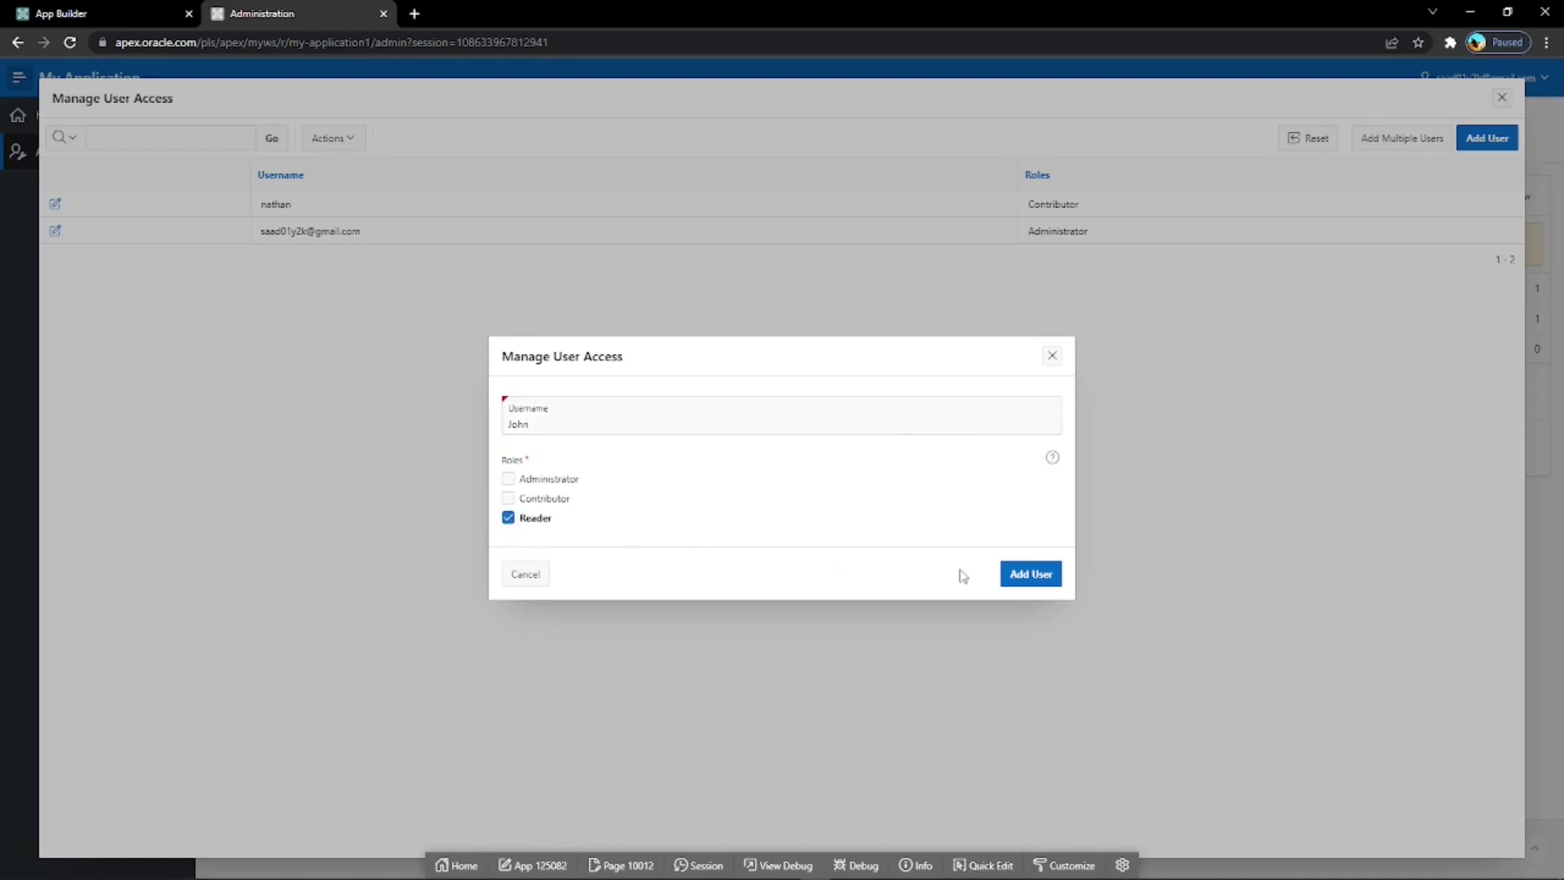
{"action": "left_click", "coordinate": [1034, 577]}
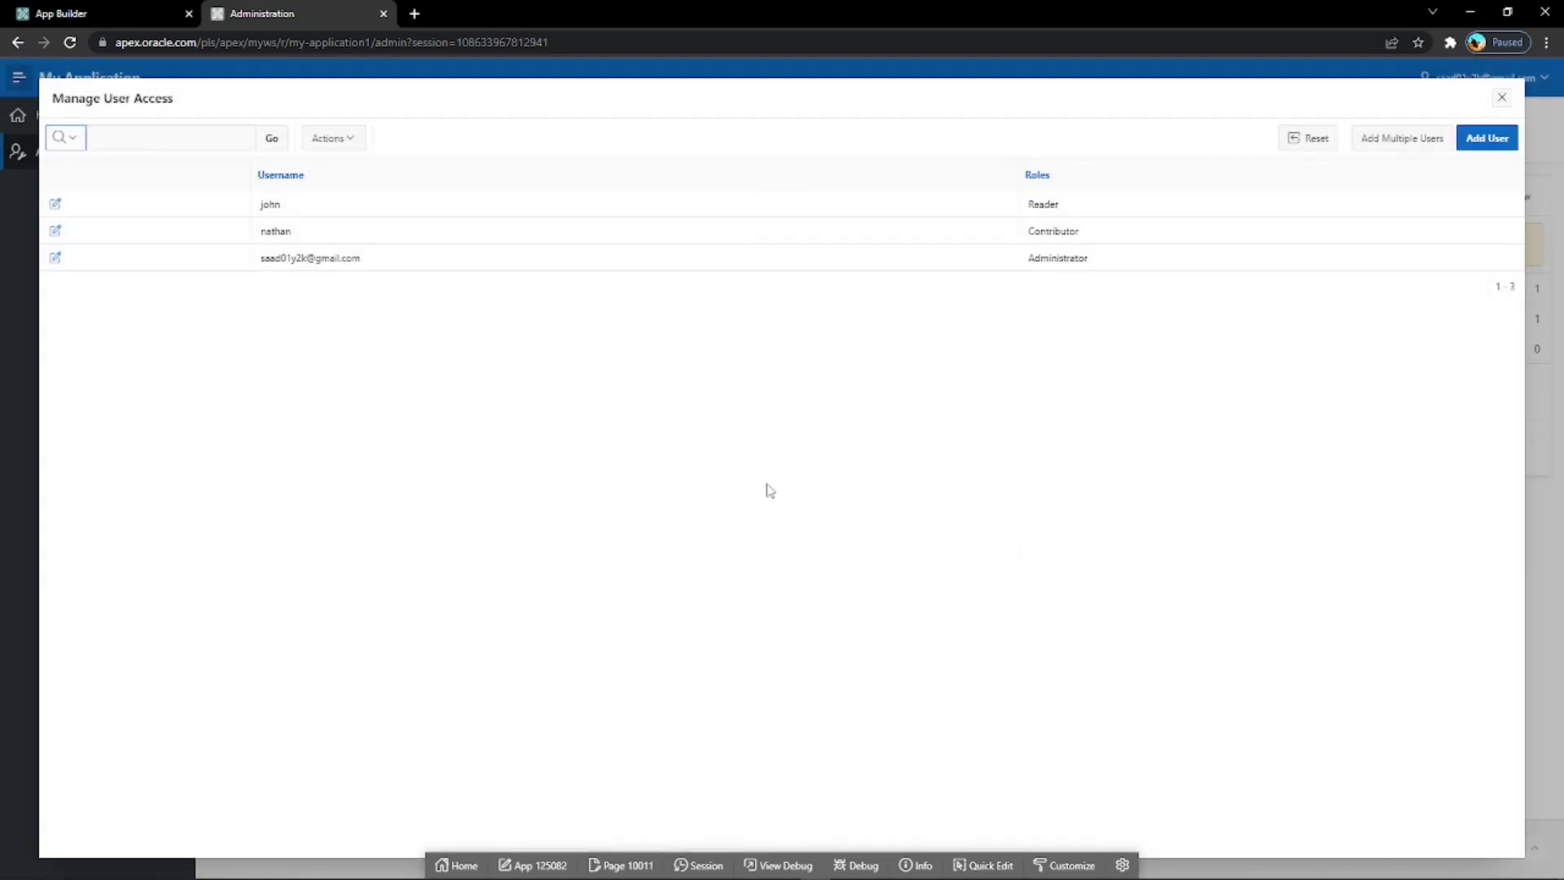
{"action": "left_click", "coordinate": [1501, 100]}
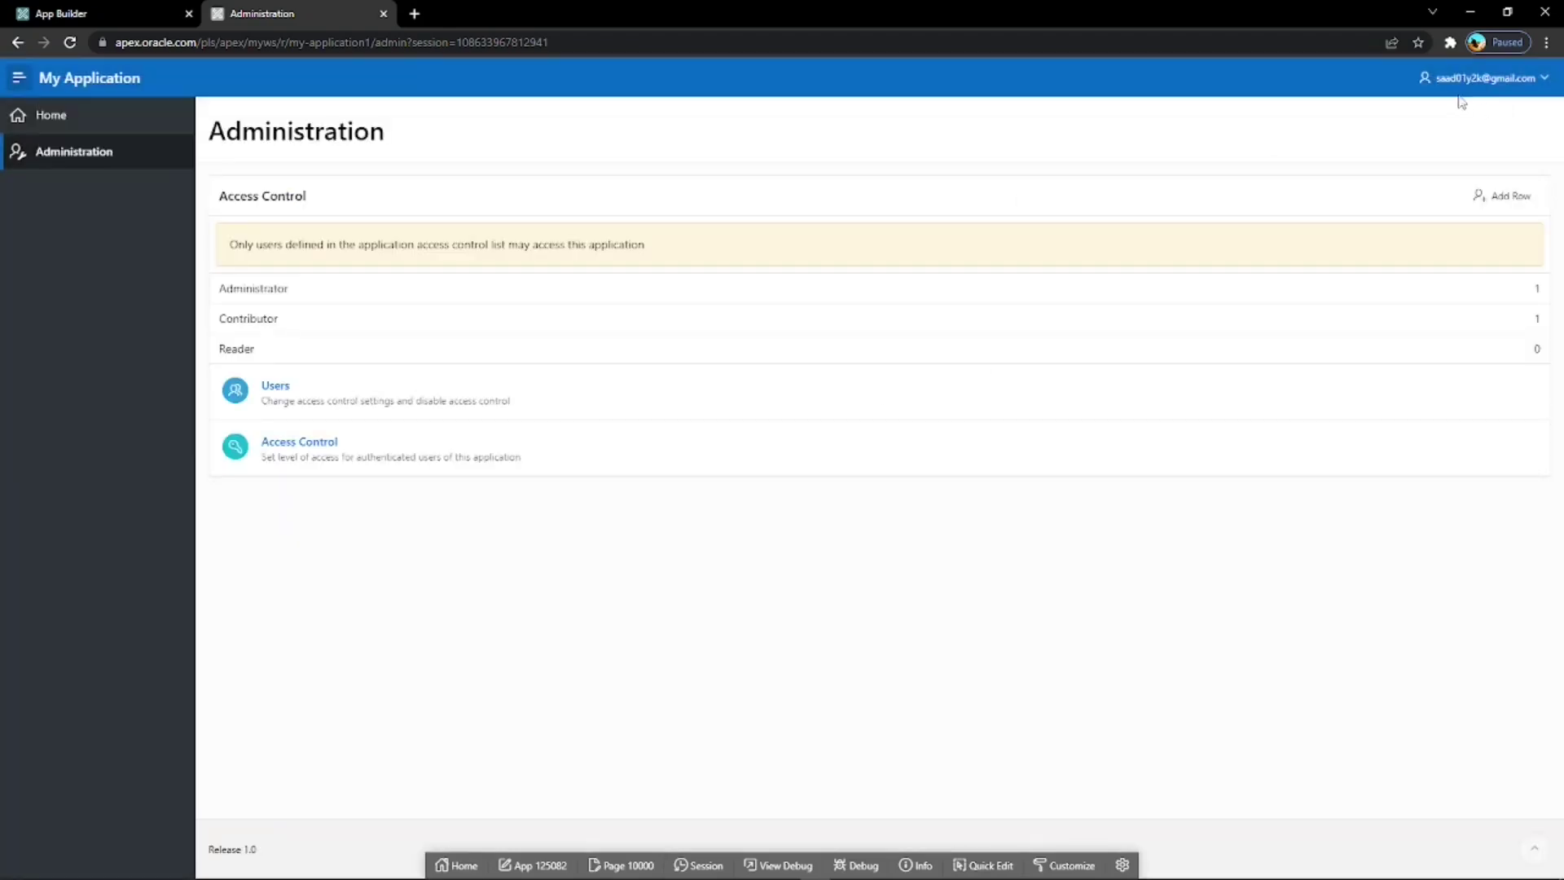
{"action": "left_click", "coordinate": [1471, 79]}
Sign out, sign in as the Reader user to confirm only Home appears, then sign out.
{"action": "left_click", "coordinate": [1473, 109]}
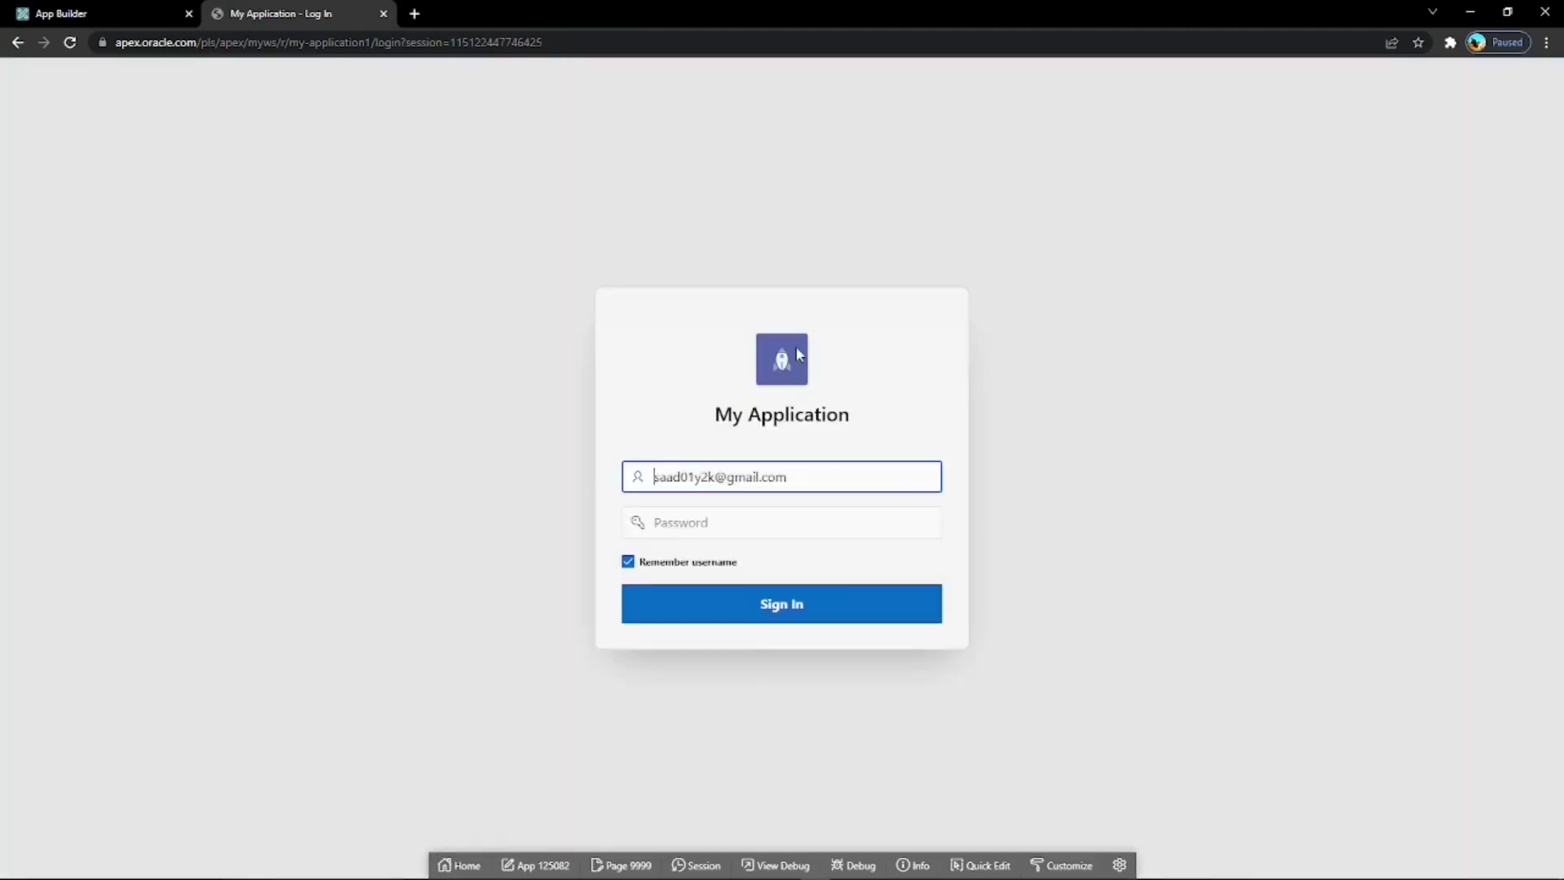
{"action": "left_click_drag", "start_coordinate": [806, 472], "coordinate": [644, 473]}
{"action": "type", "text": "john"}
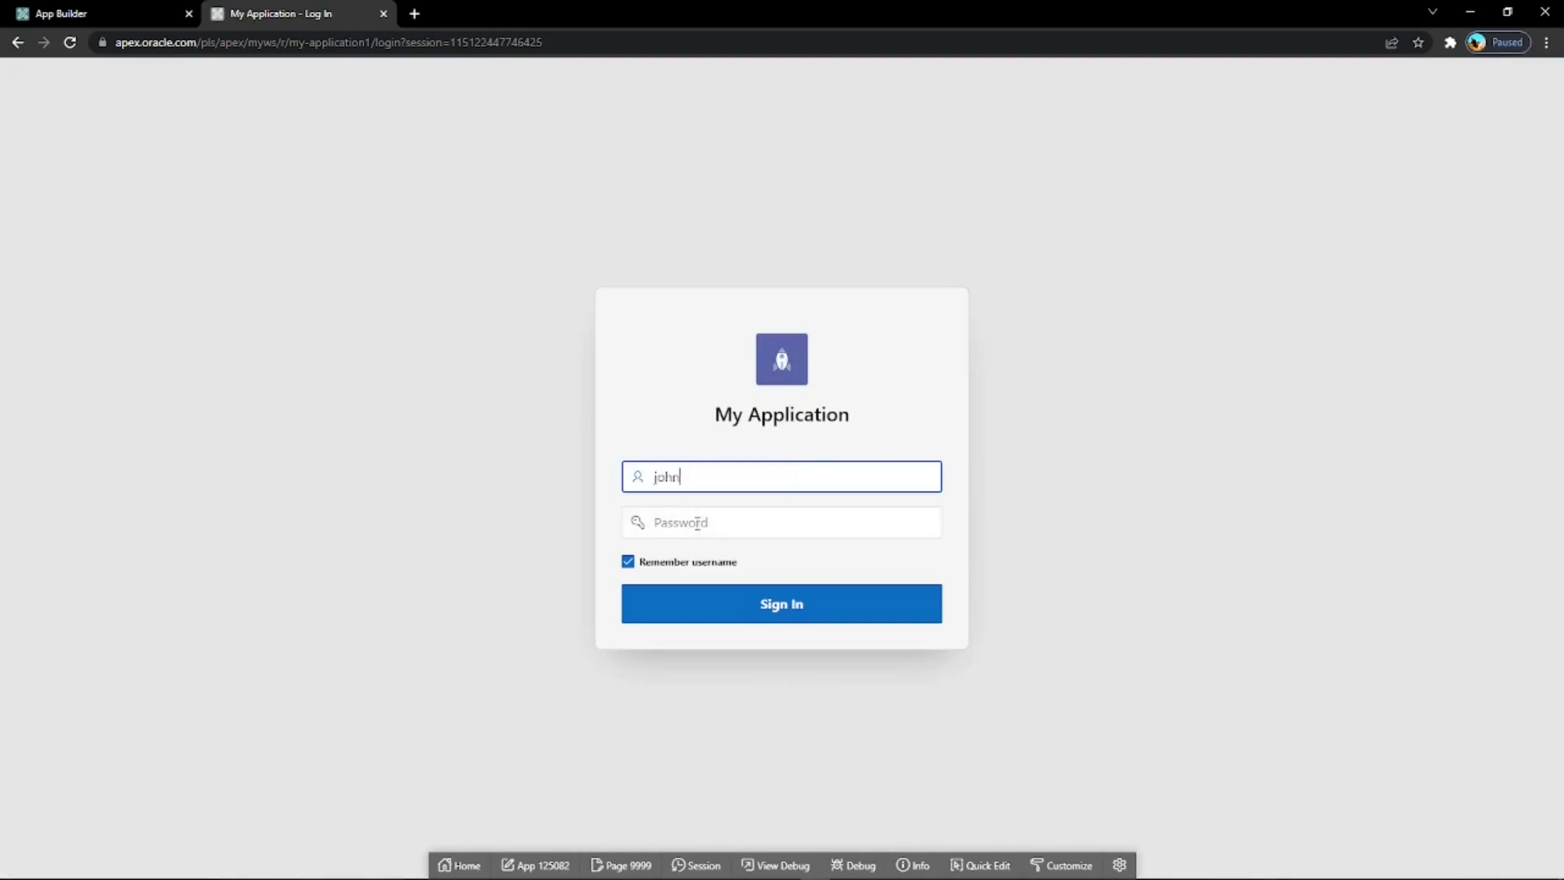
{"action": "left_click", "coordinate": [698, 522]}
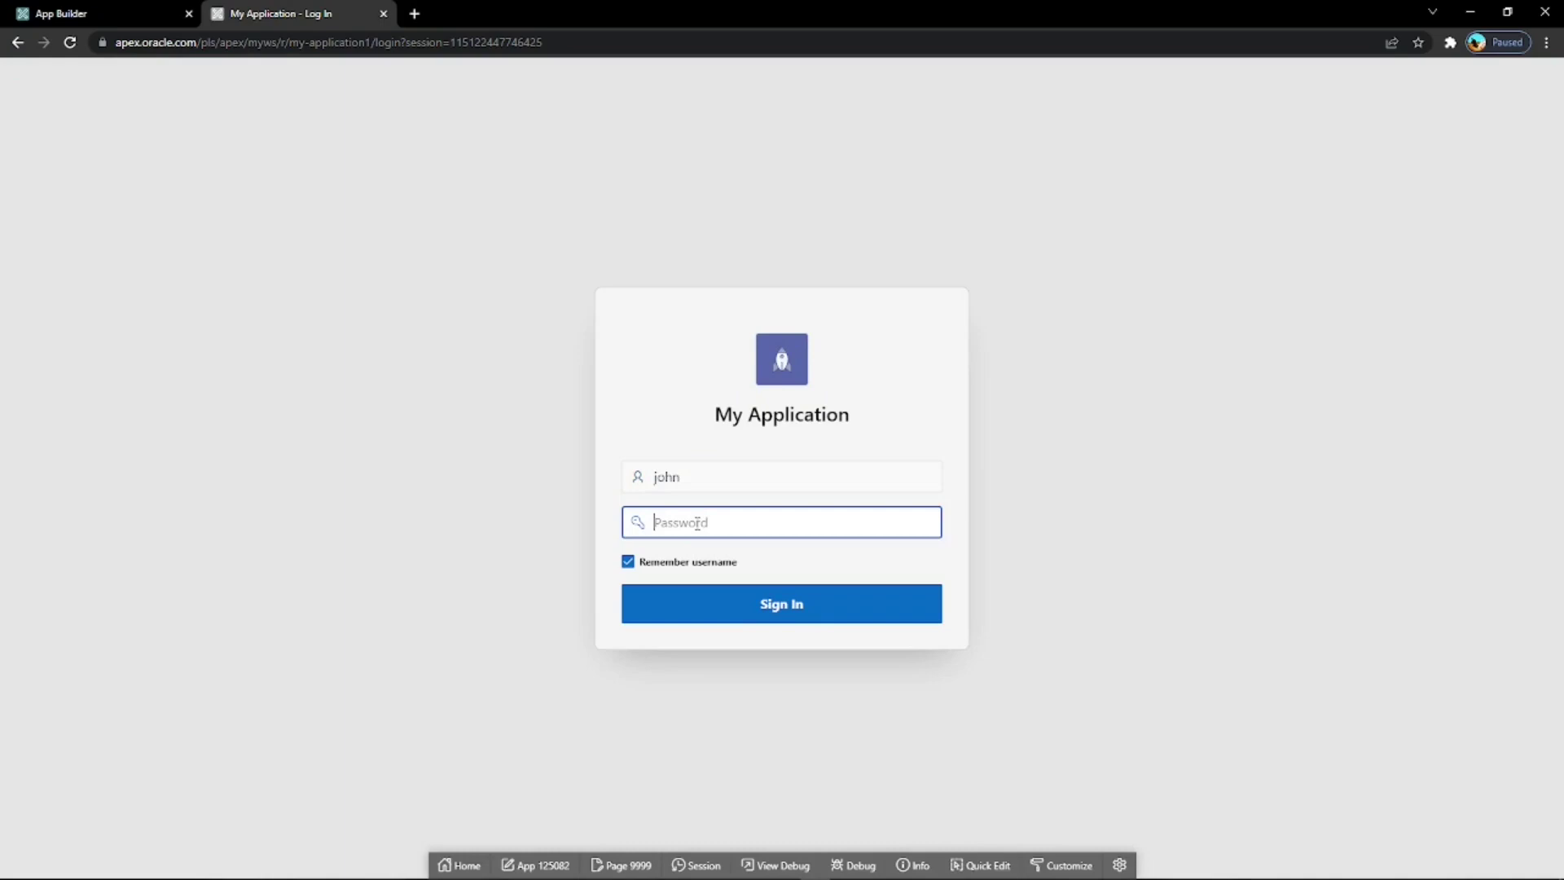
{"action": "type", "text": "•••••••••••••"}
{"action": "left_click", "coordinate": [744, 605]}
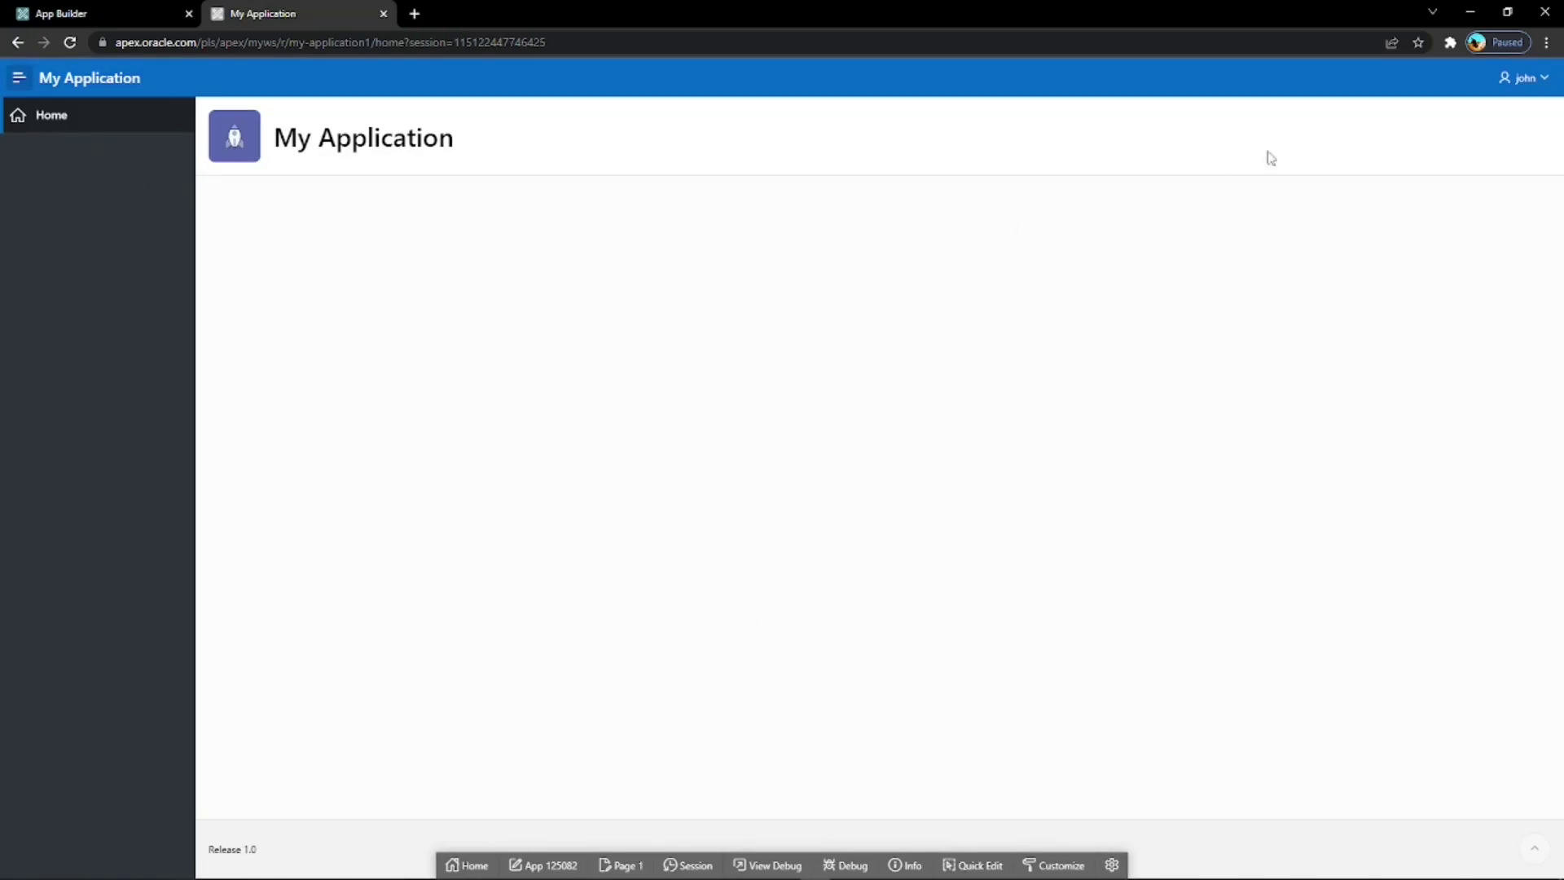
{"action": "left_click", "coordinate": [1541, 79]}
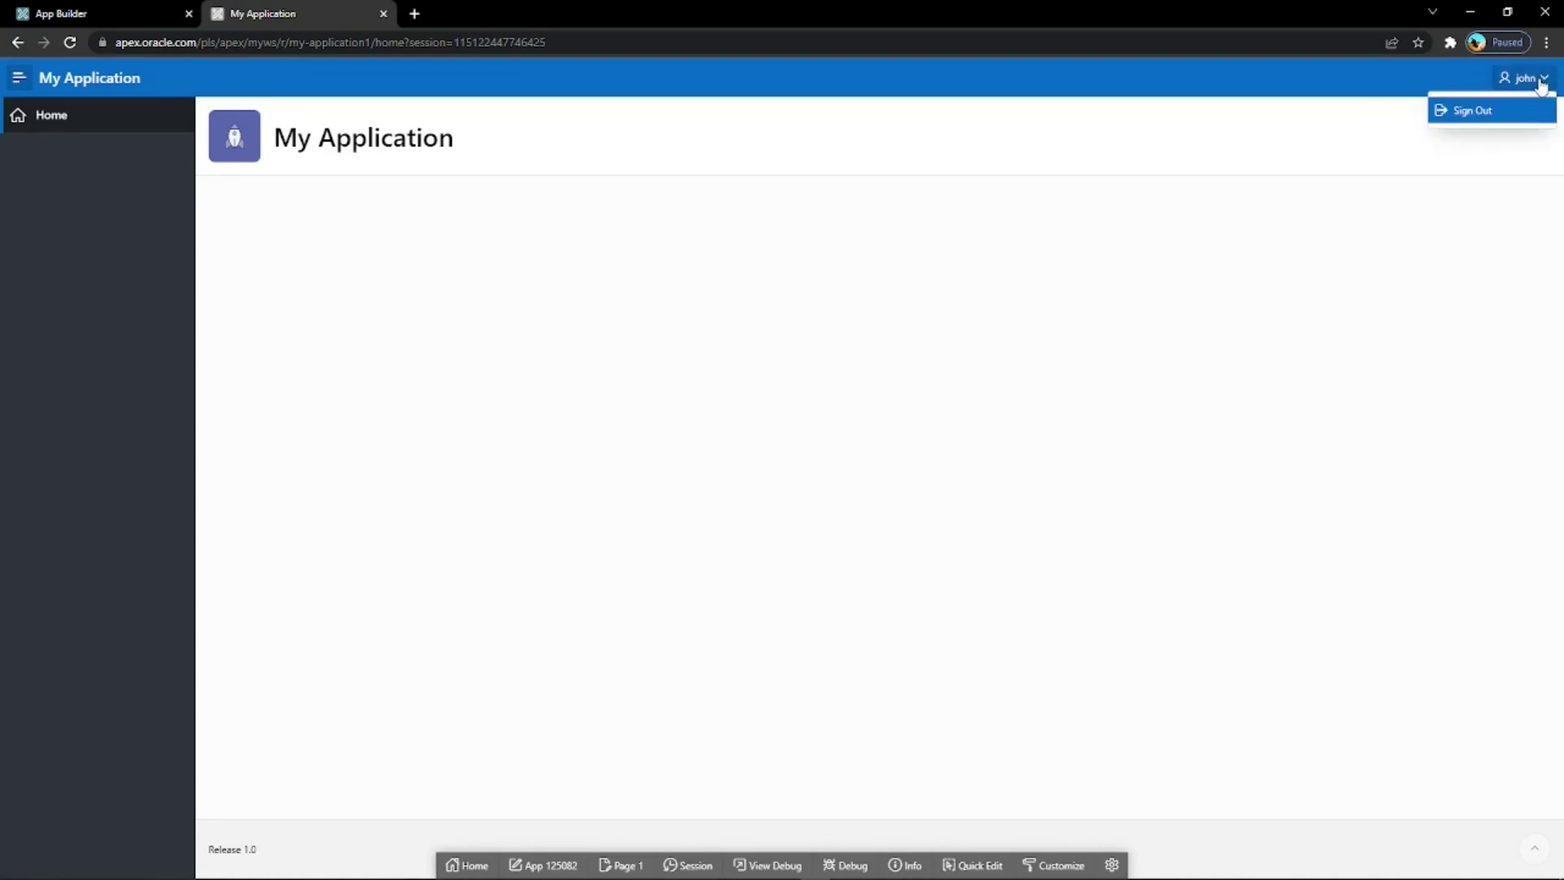
{"action": "left_click", "coordinate": [1462, 112]}
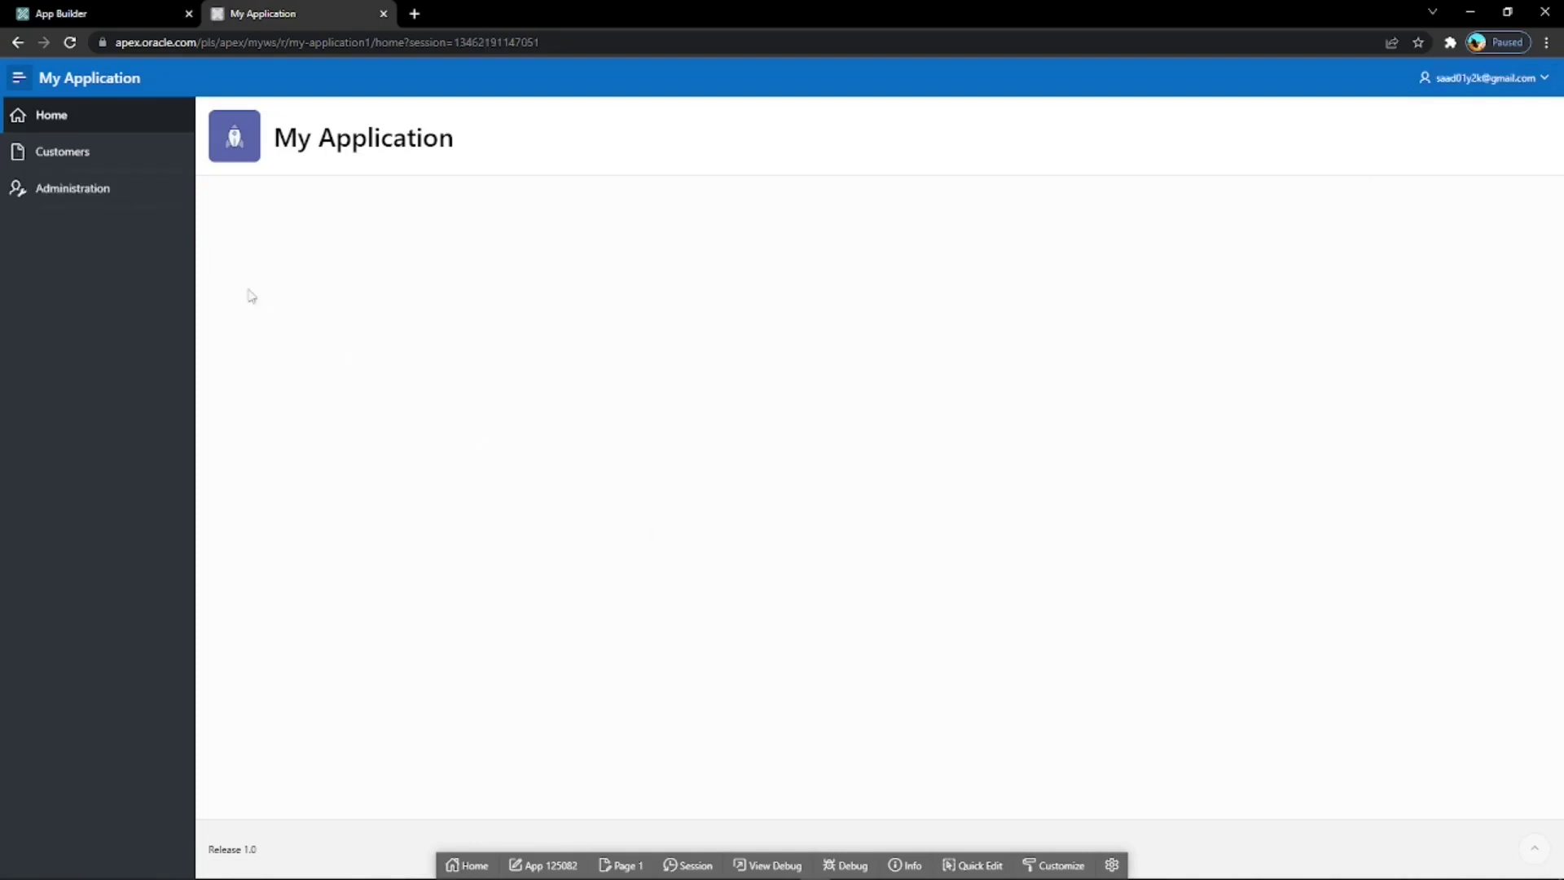
Review the users listed under Administration > Users, including the new Reader.
{"action": "left_click", "coordinate": [65, 191]}
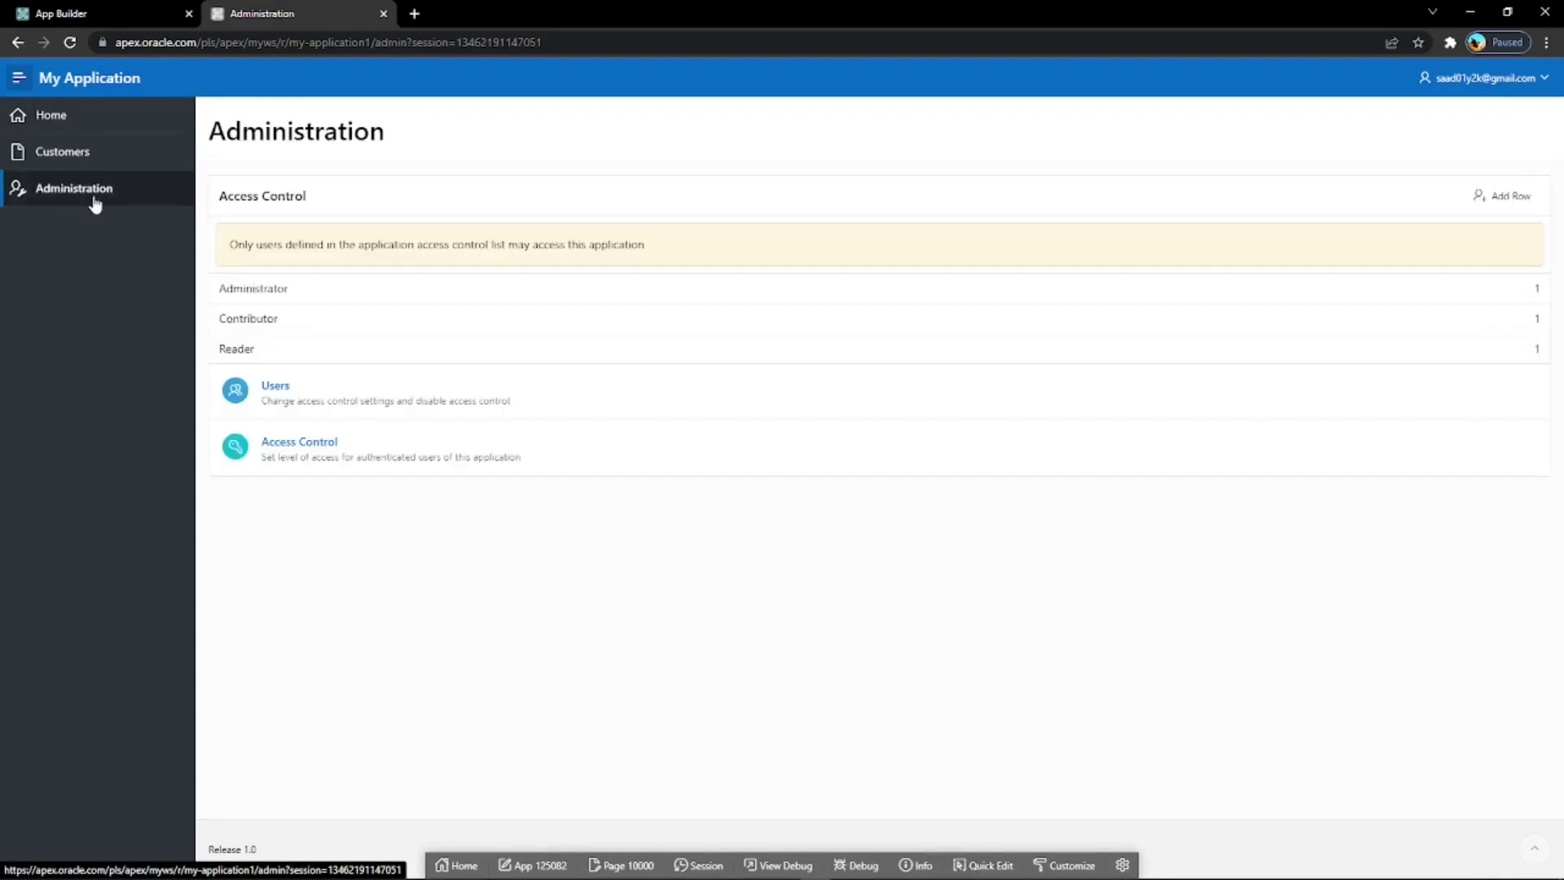
{"action": "left_click", "coordinate": [307, 394]}
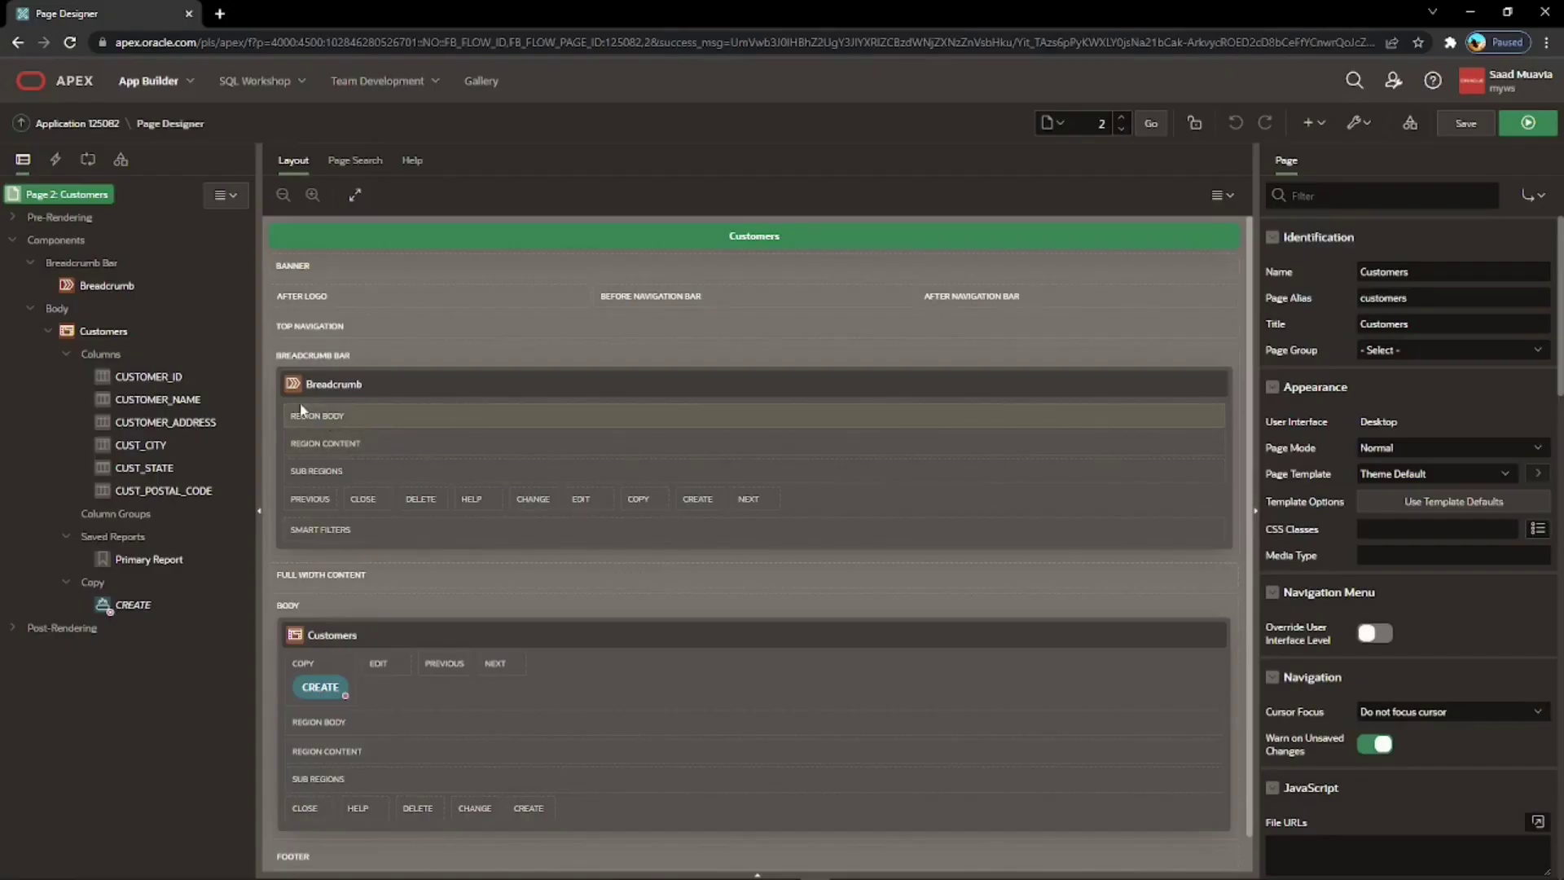
Set the CREATE button's Authorization Scheme to Contribution Rights, then save and run the page.
{"action": "left_click", "coordinate": [137, 604]}
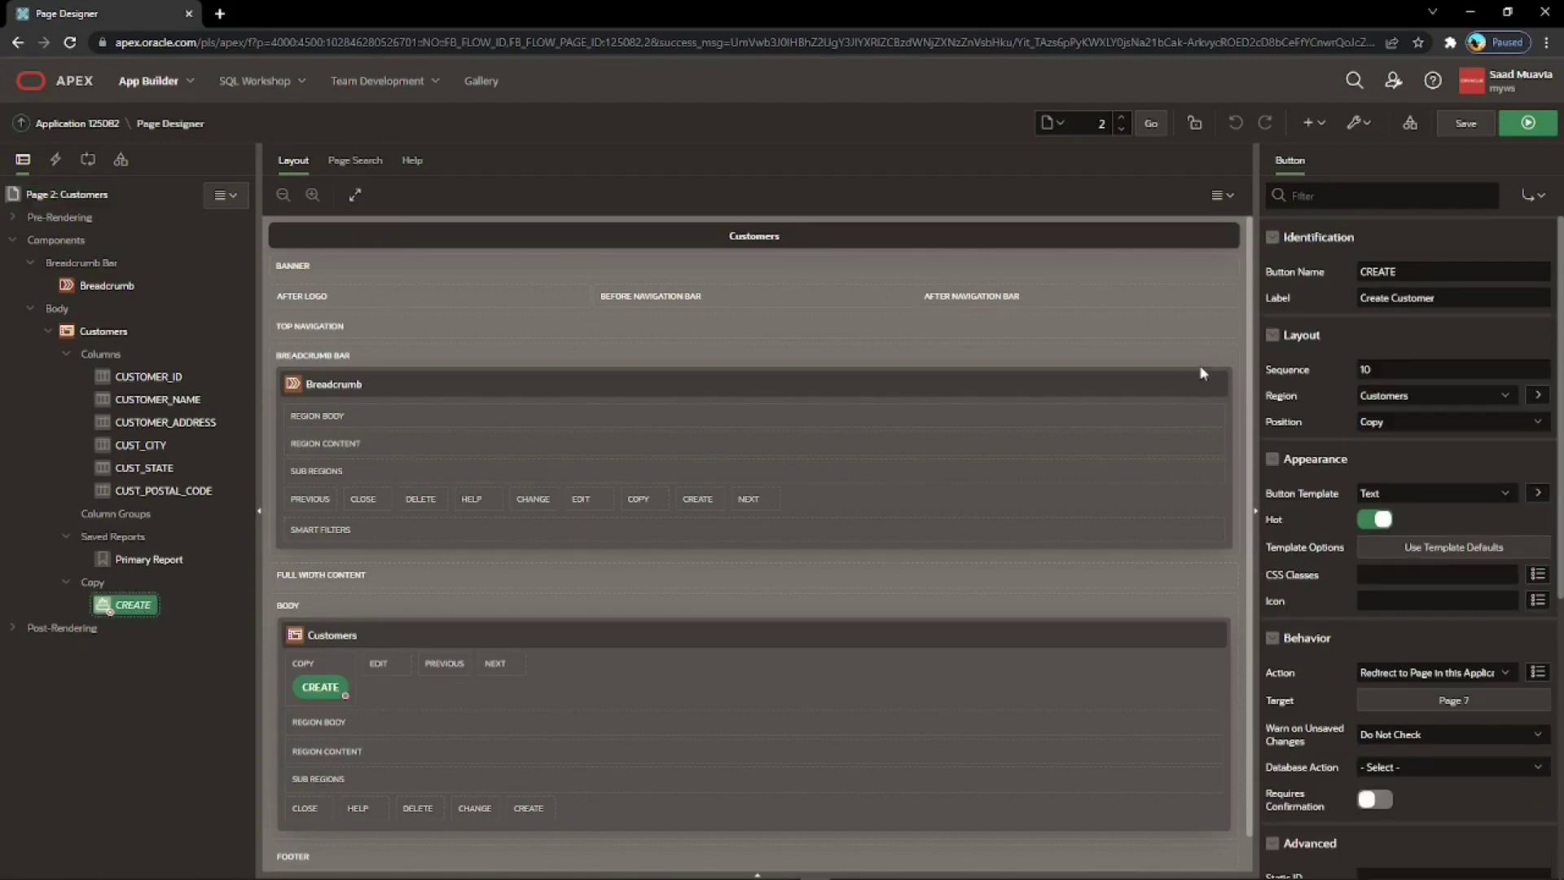
{"action": "scroll", "coordinate": [1342, 314], "scroll_direction": "down", "scroll_amount": 4}
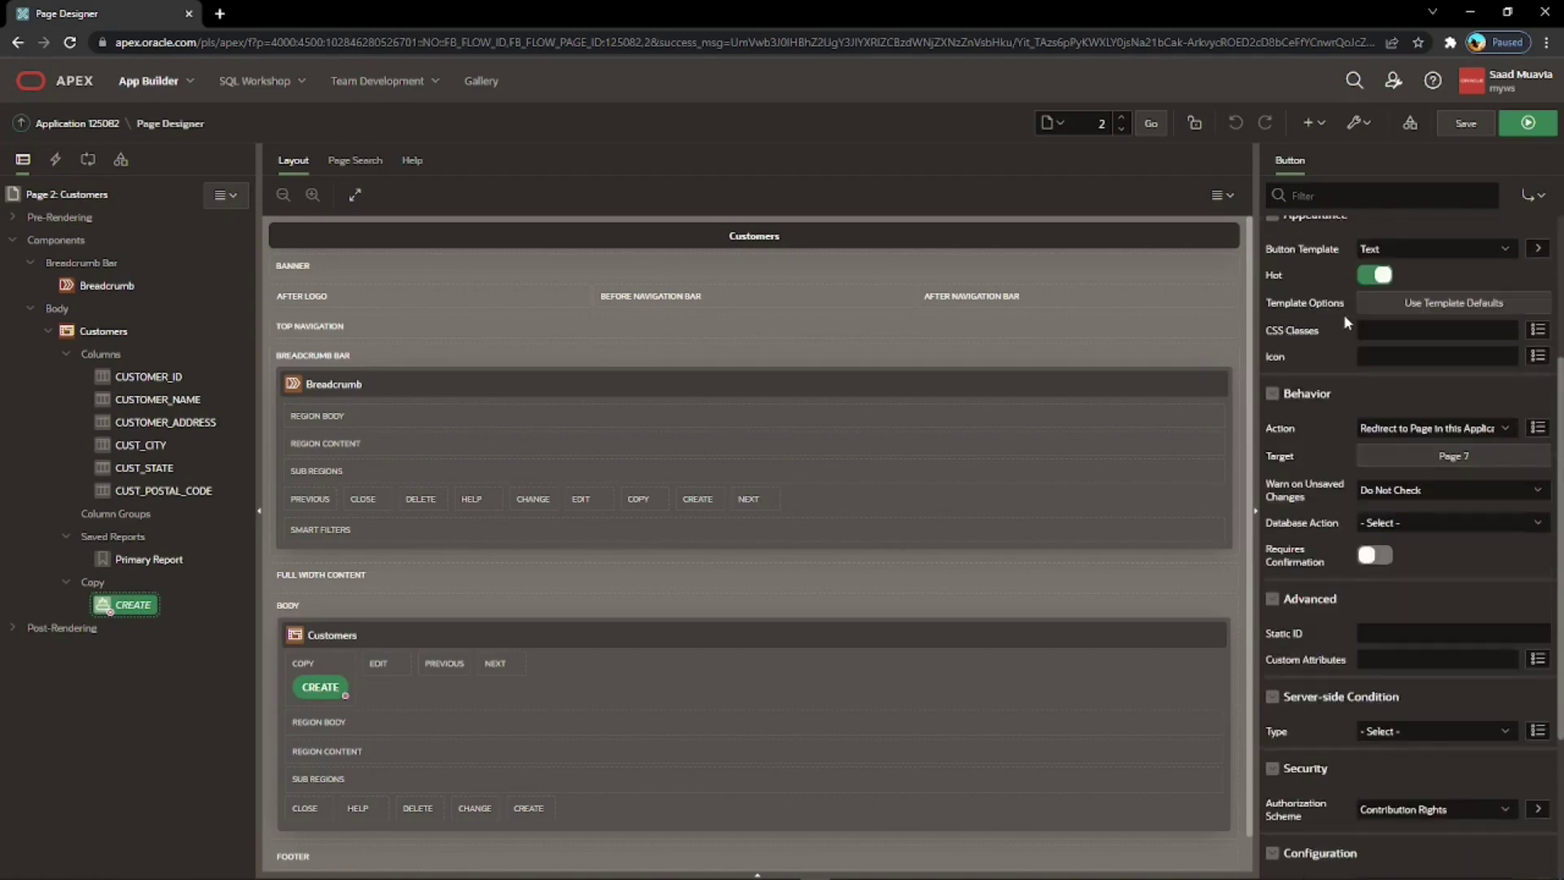
{"action": "scroll", "coordinate": [1344, 317], "scroll_direction": "down", "scroll_amount": 2}
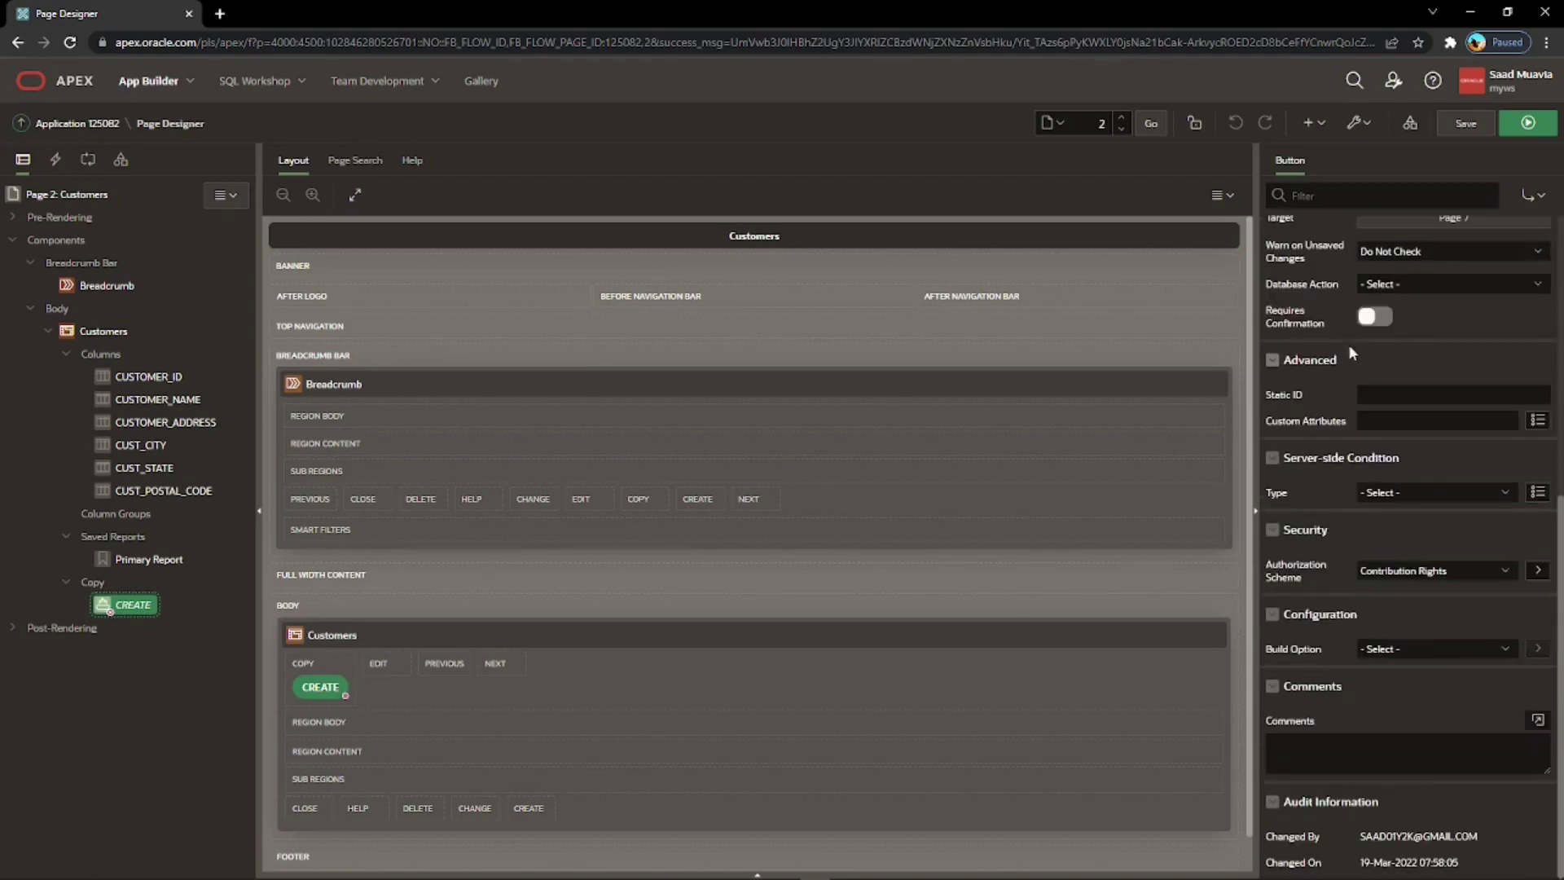
{"action": "left_click", "coordinate": [1403, 574]}
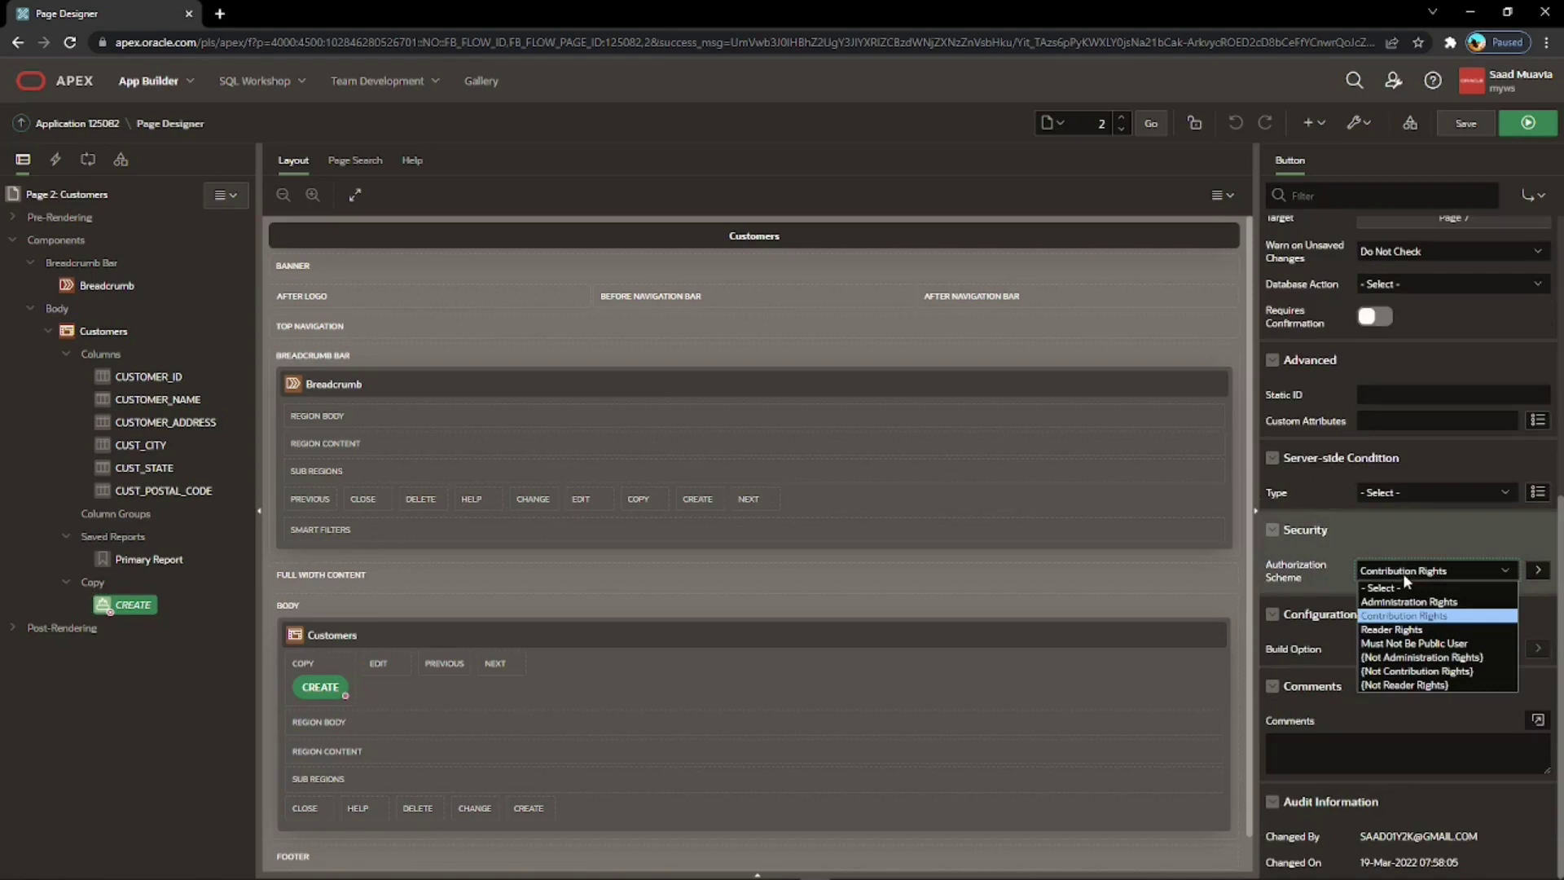
{"action": "left_click", "coordinate": [1418, 616]}
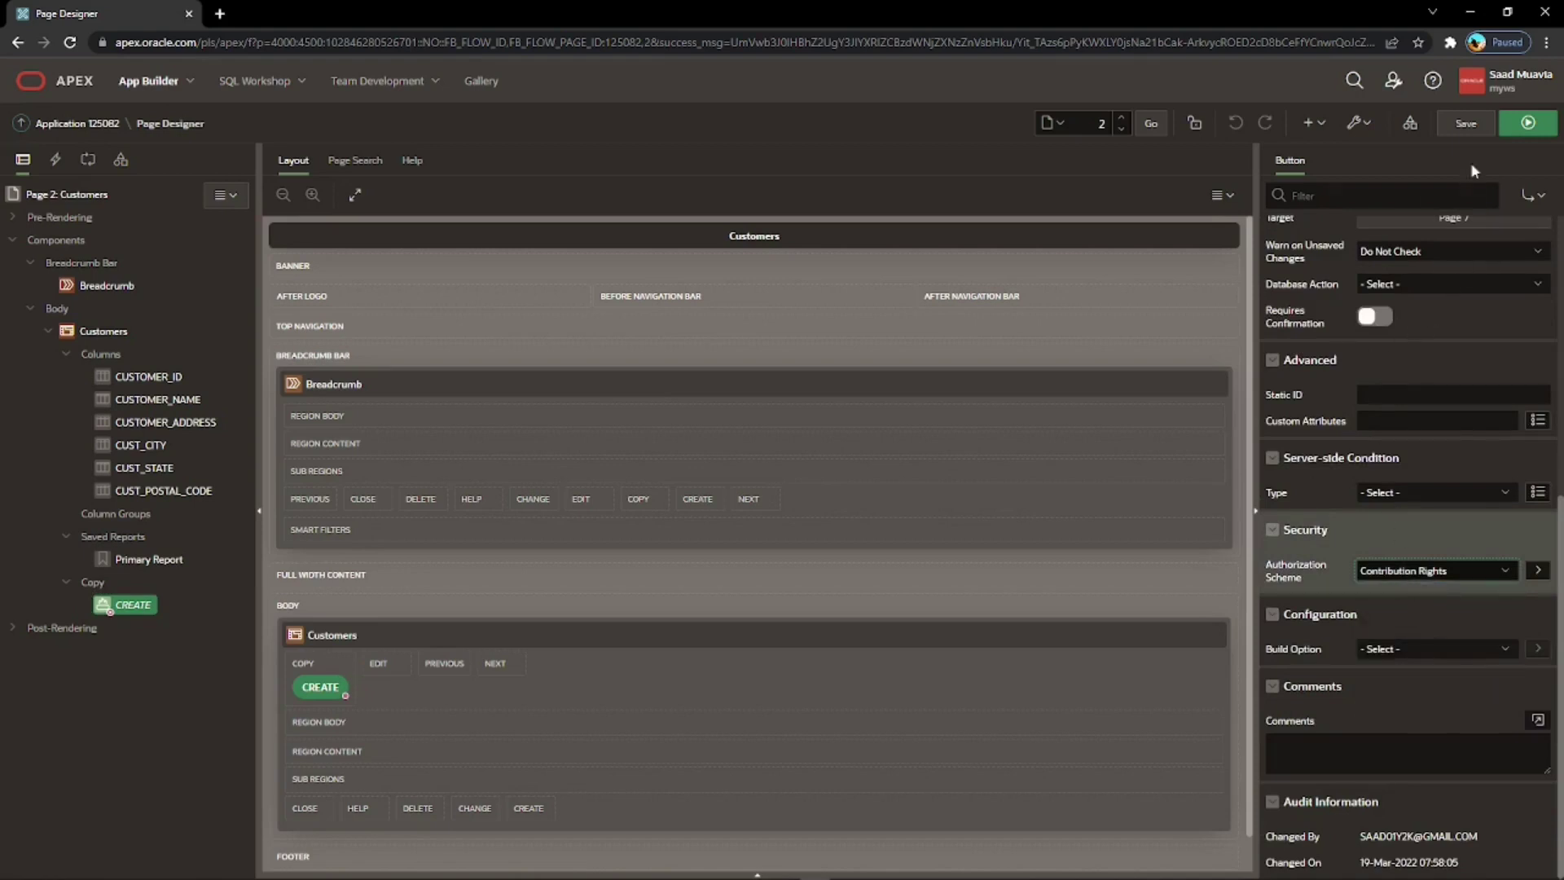
{"action": "left_click", "coordinate": [1524, 123]}
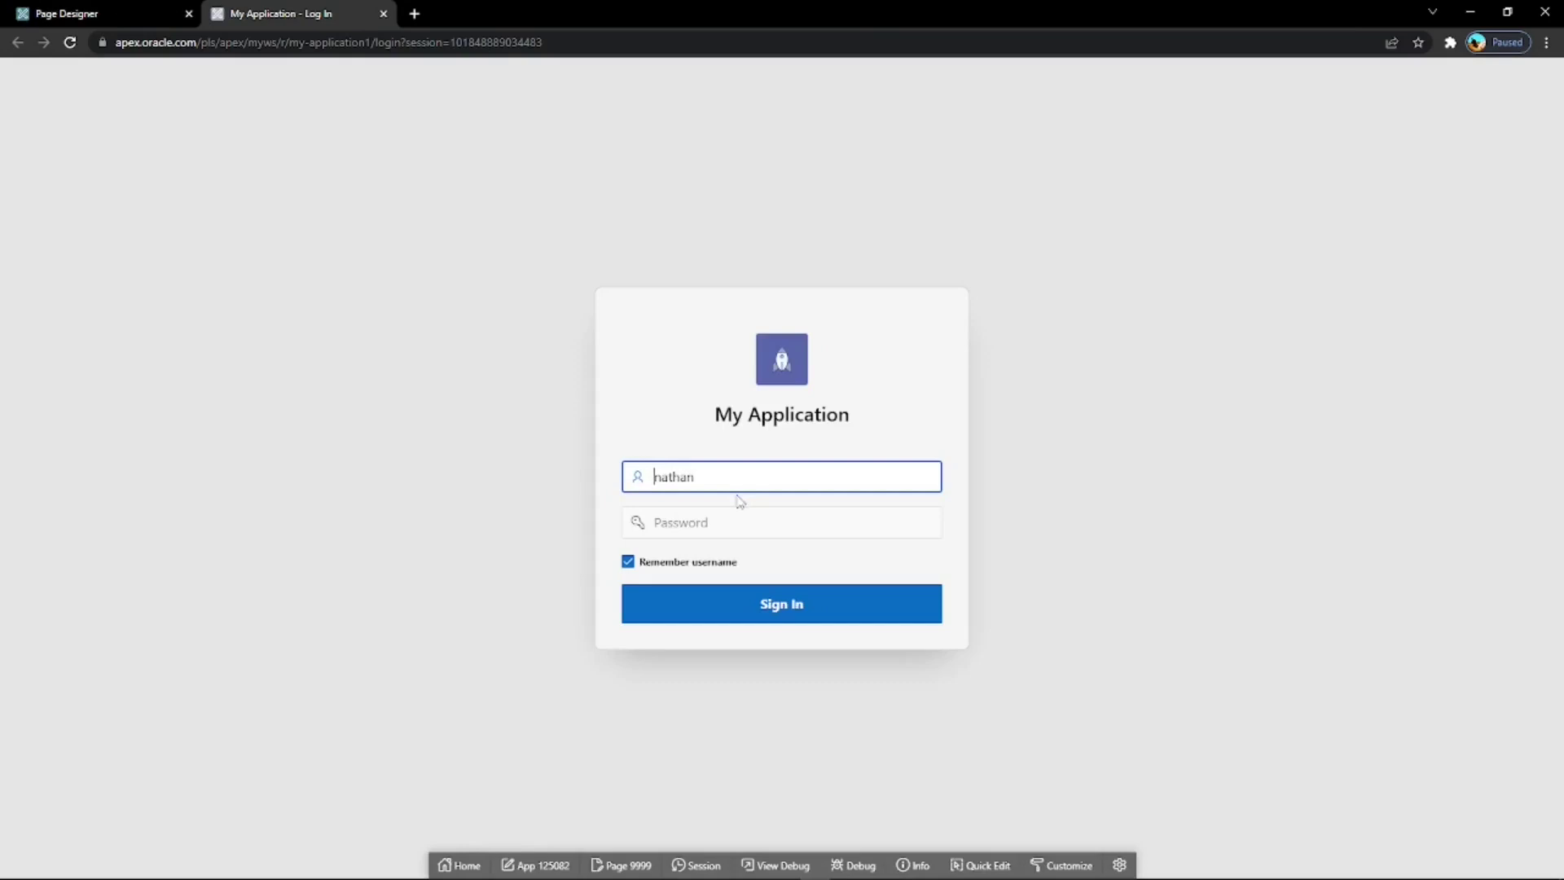
Enter the password and sign in as the Contributor user.
{"action": "left_click", "coordinate": [675, 517]}
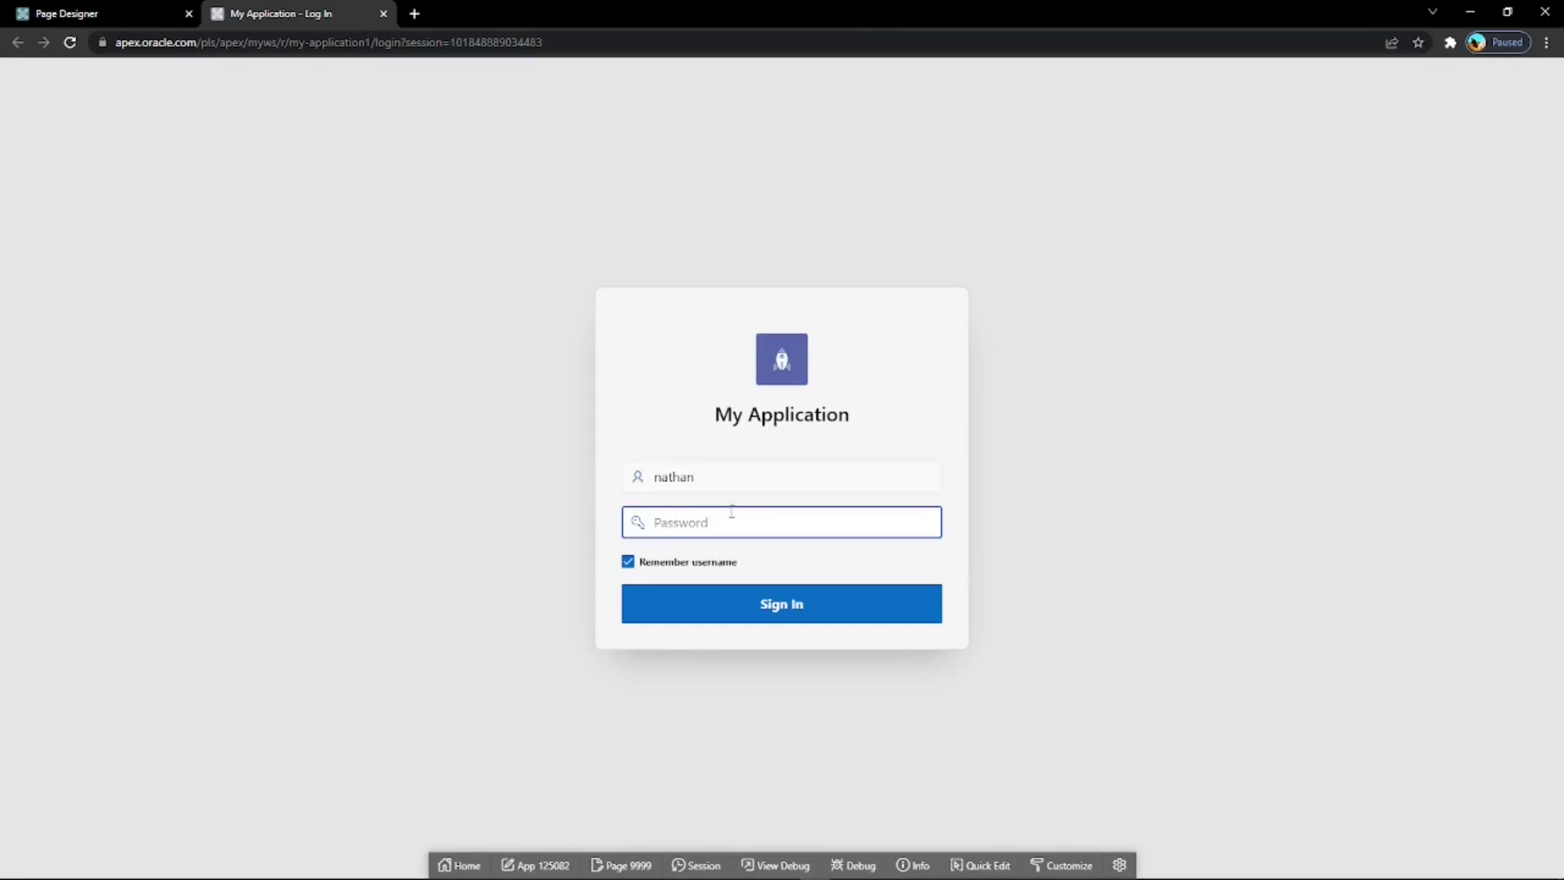
{"action": "type", "text": "••"}
{"action": "left_click", "coordinate": [757, 604]}
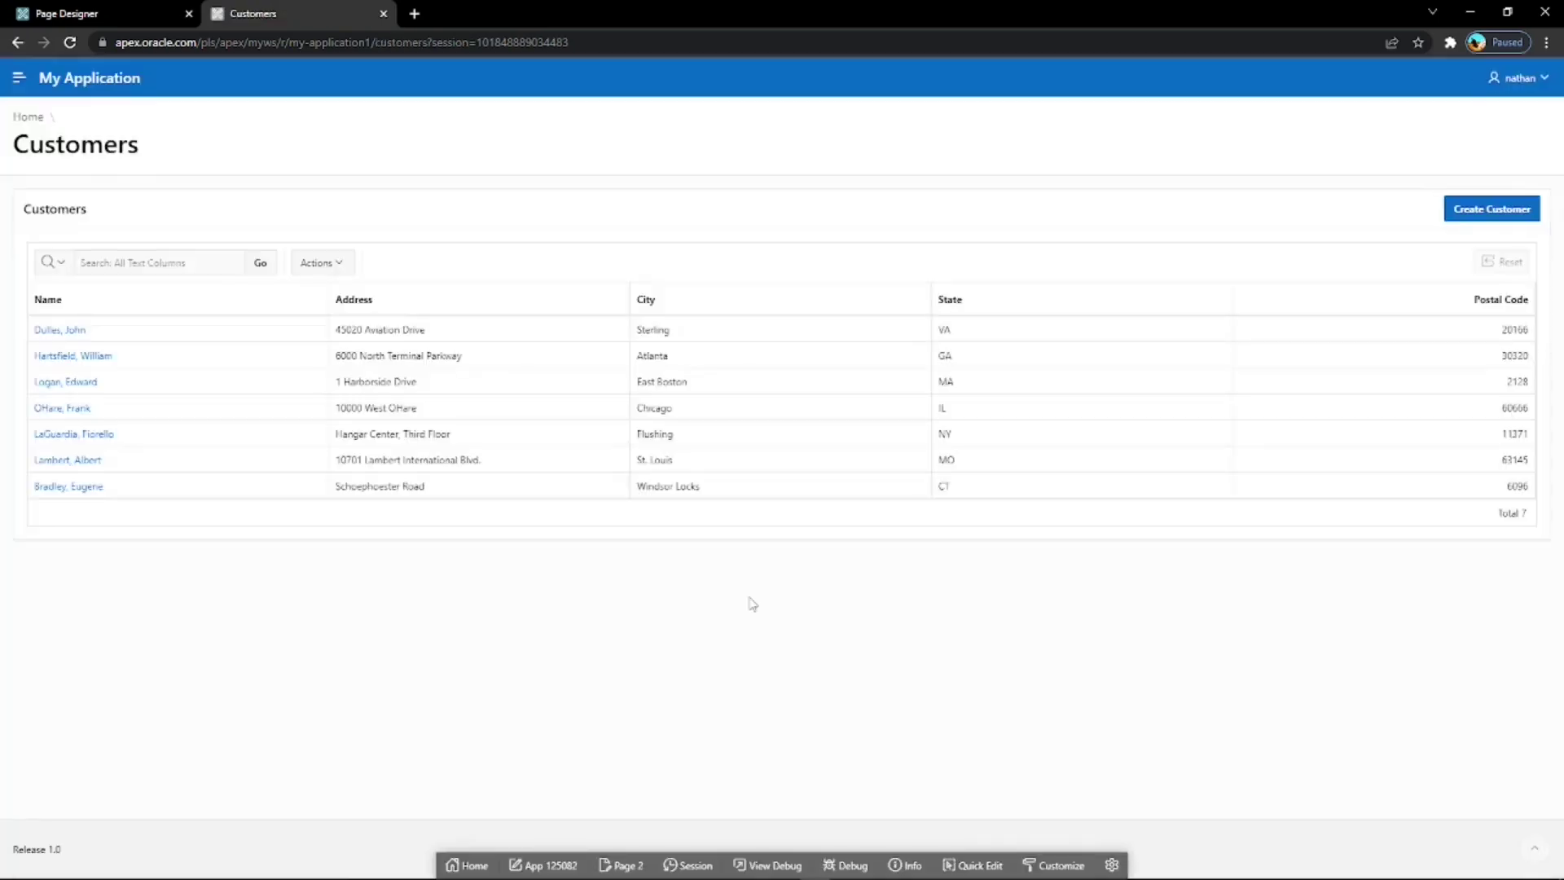
Expand the pages in the navigation sidebar, then sign out of the app.
{"action": "left_click", "coordinate": [20, 79]}
{"action": "left_click", "coordinate": [99, 161]}
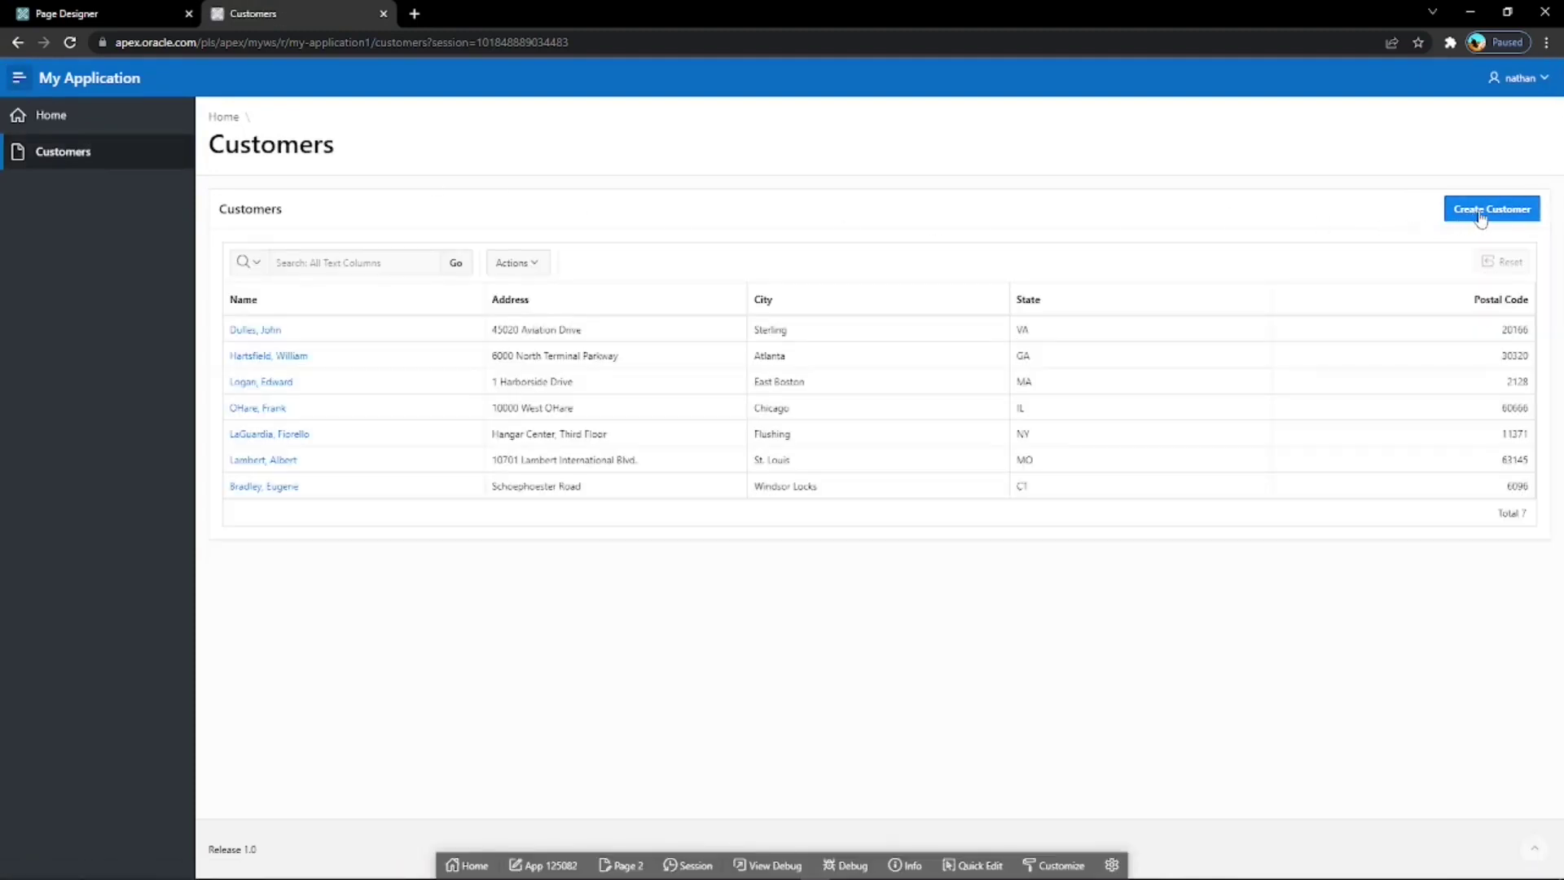
{"action": "left_click", "coordinate": [1535, 78]}
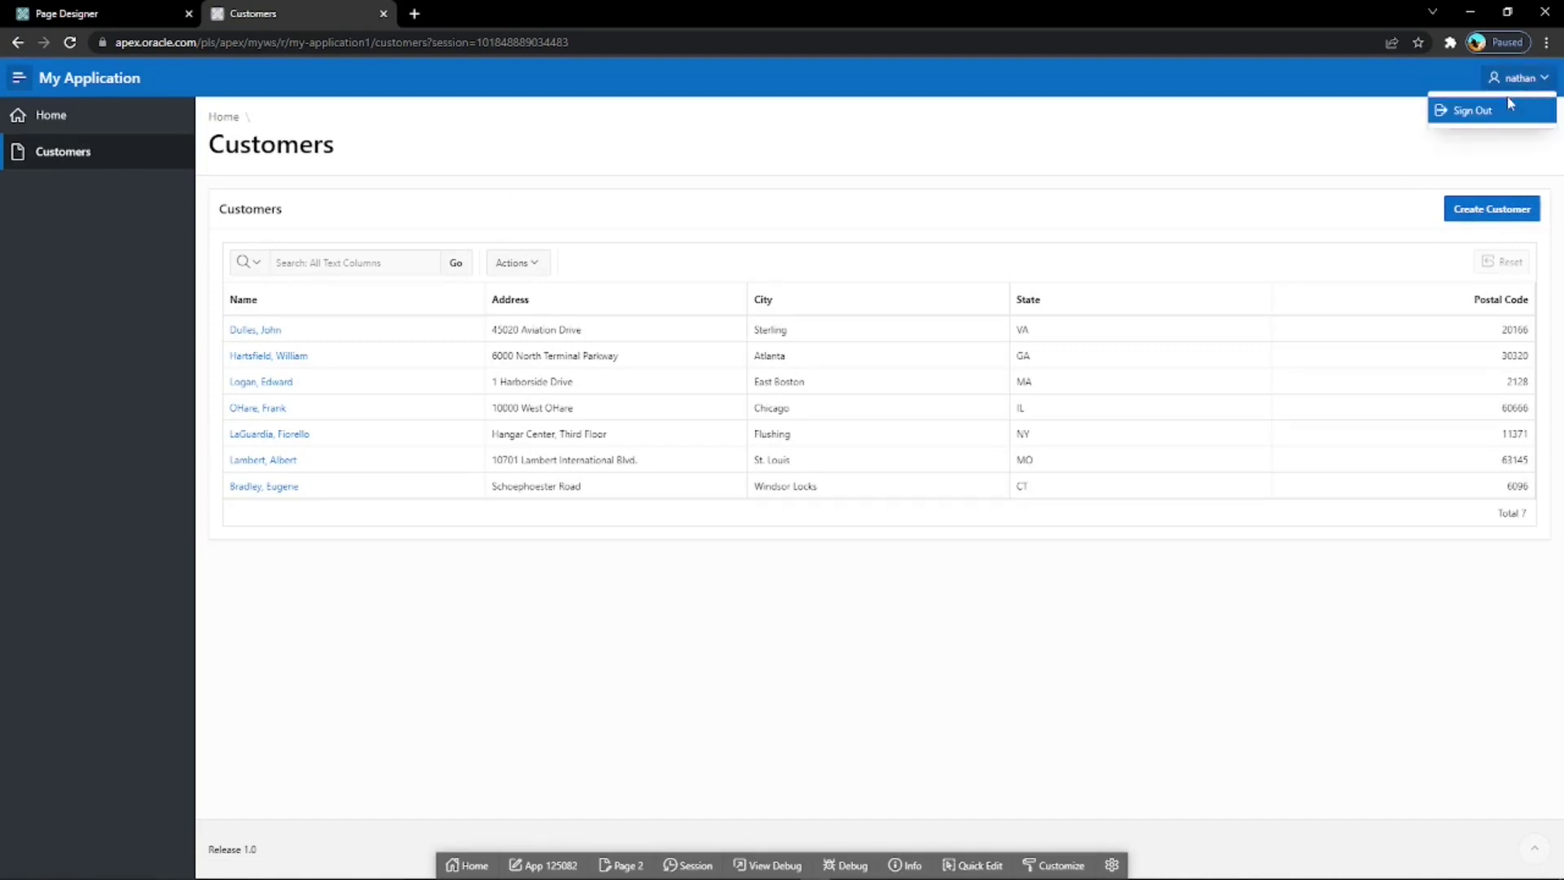
{"action": "left_click", "coordinate": [1479, 112]}
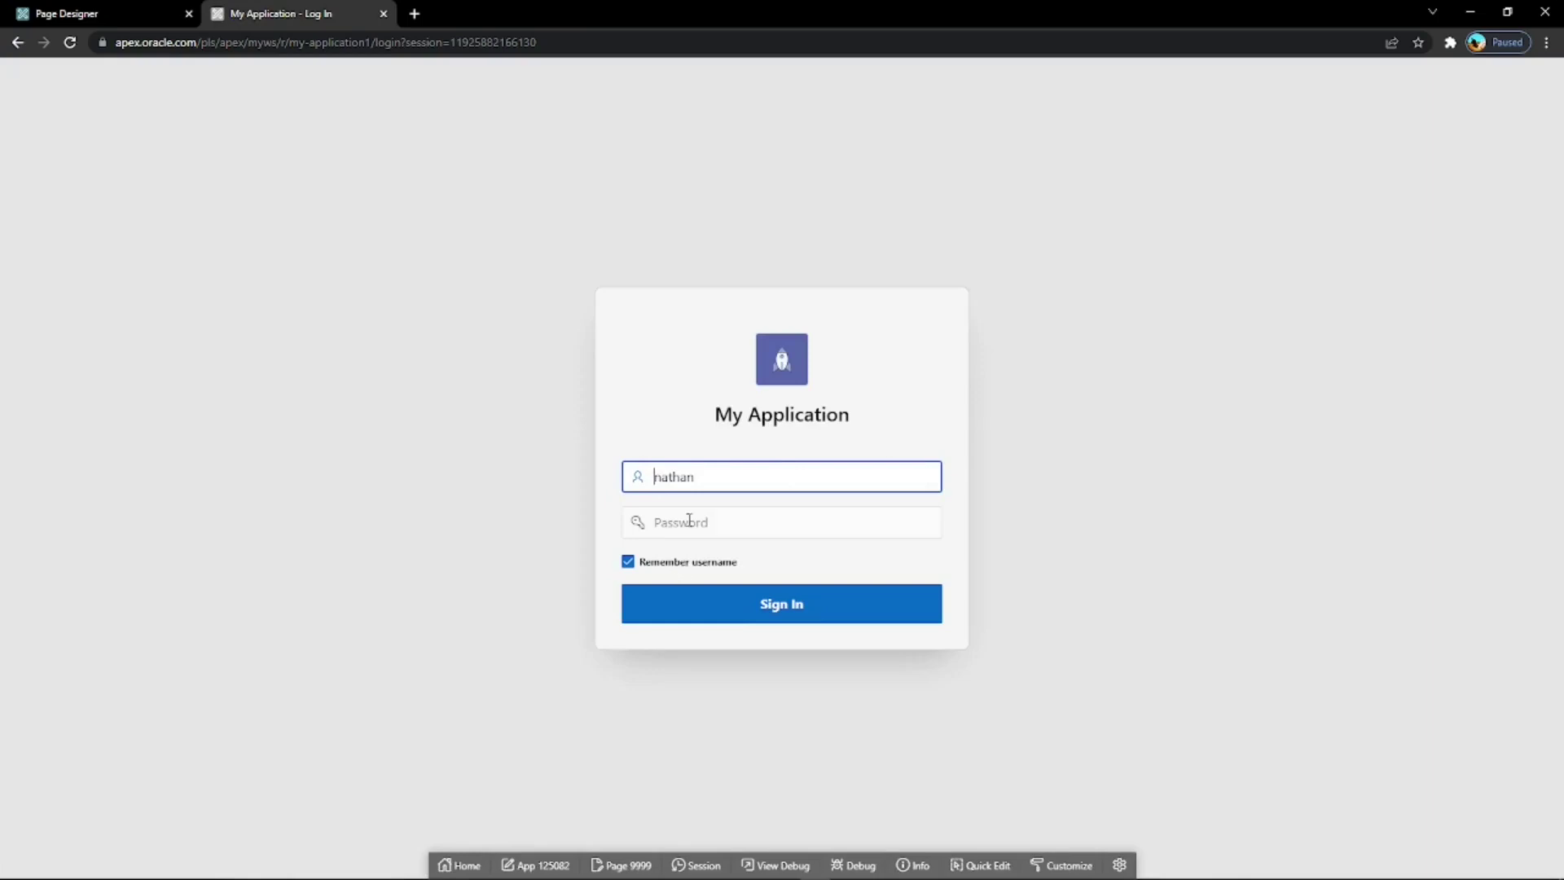
Sign in as the reader, confirm Customers has no Create button, then show Page 2 properties.
{"action": "left_click_drag", "start_coordinate": [705, 478], "coordinate": [655, 479]}
{"action": "key", "text": "BackSpace"}
{"action": "left_click", "coordinate": [741, 520]}
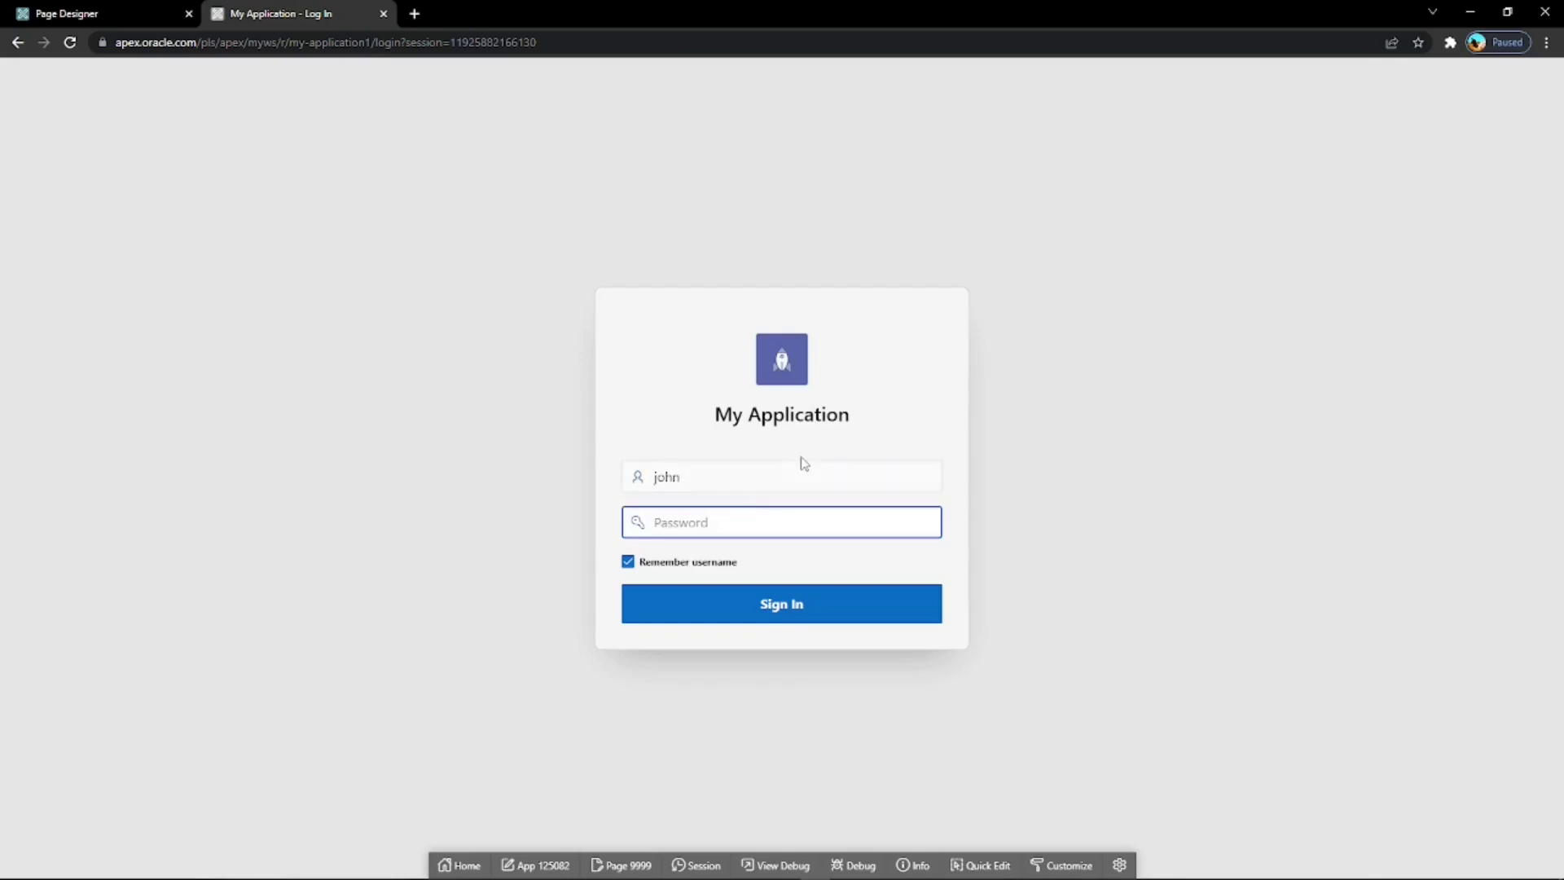
{"action": "type", "text": "*"}
{"action": "left_click", "coordinate": [806, 604]}
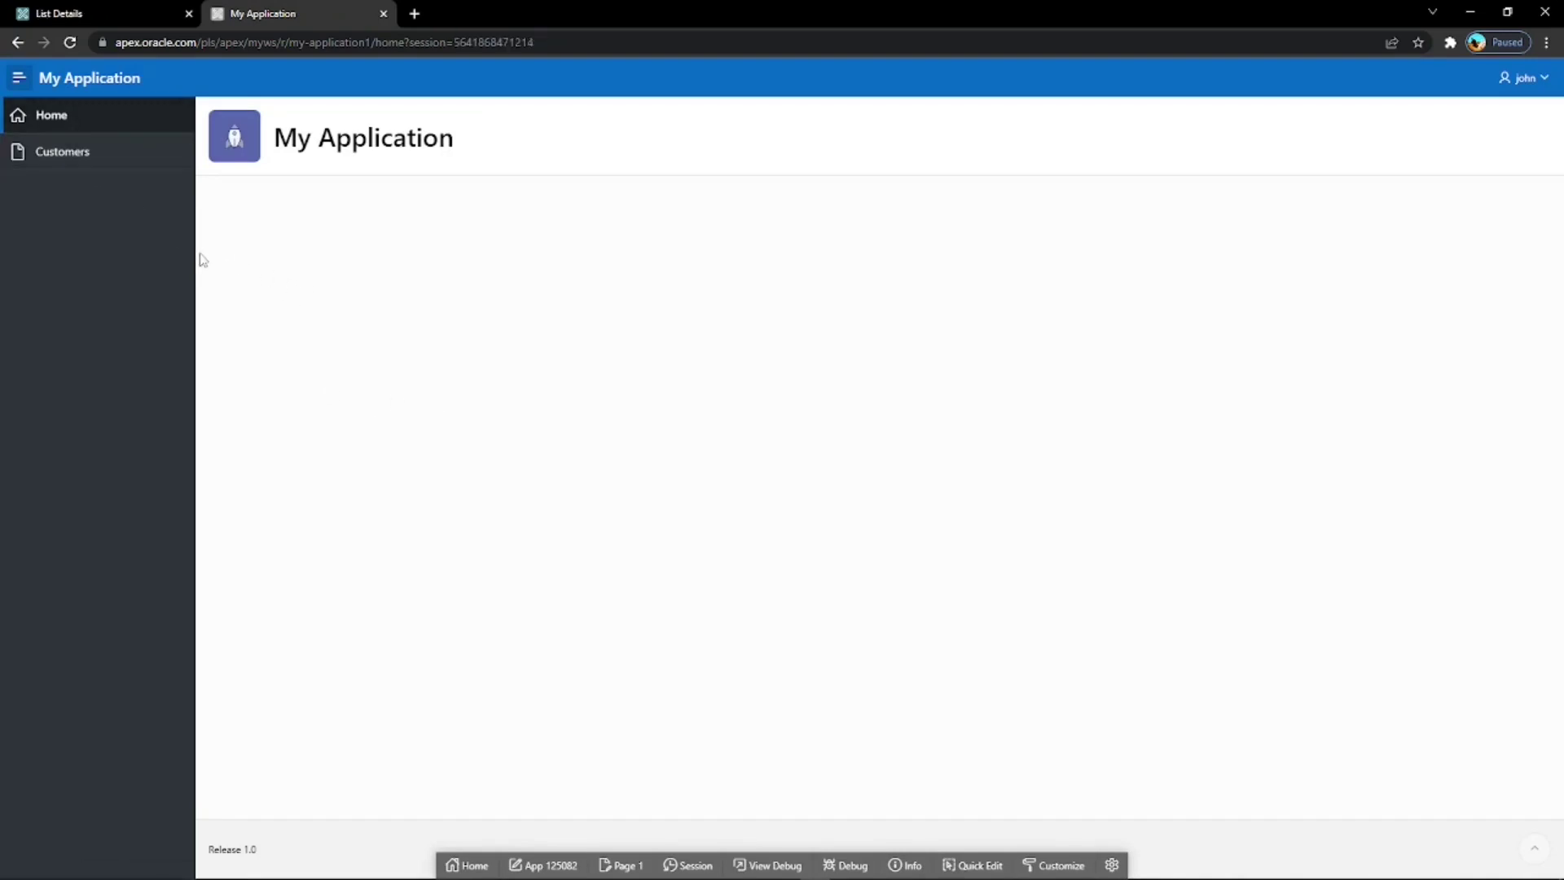
{"action": "left_click", "coordinate": [90, 155]}
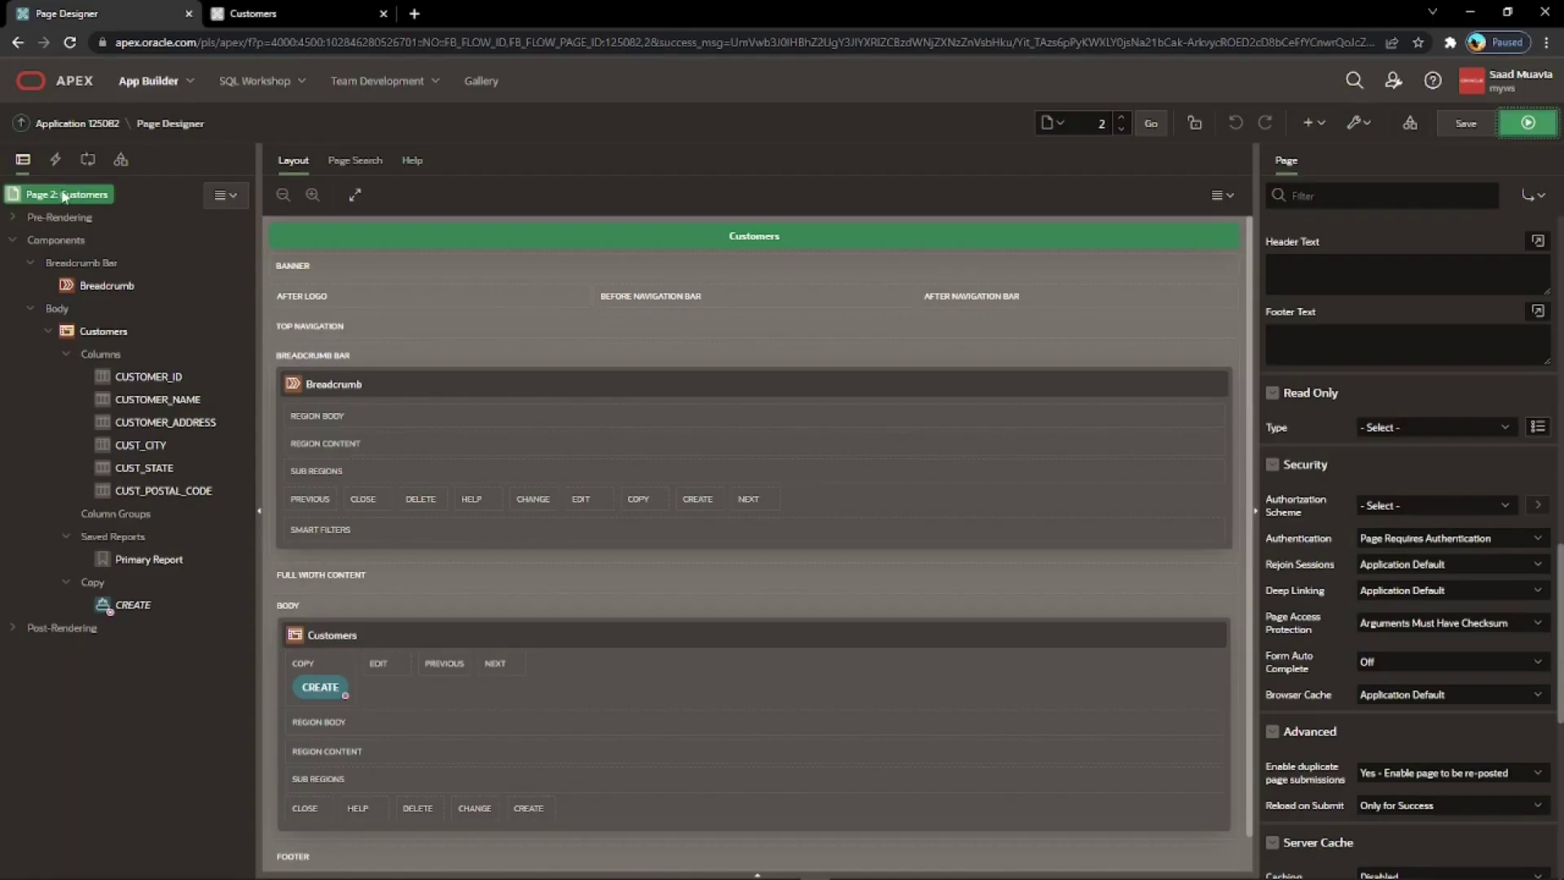
{"action": "left_click", "coordinate": [65, 195]}
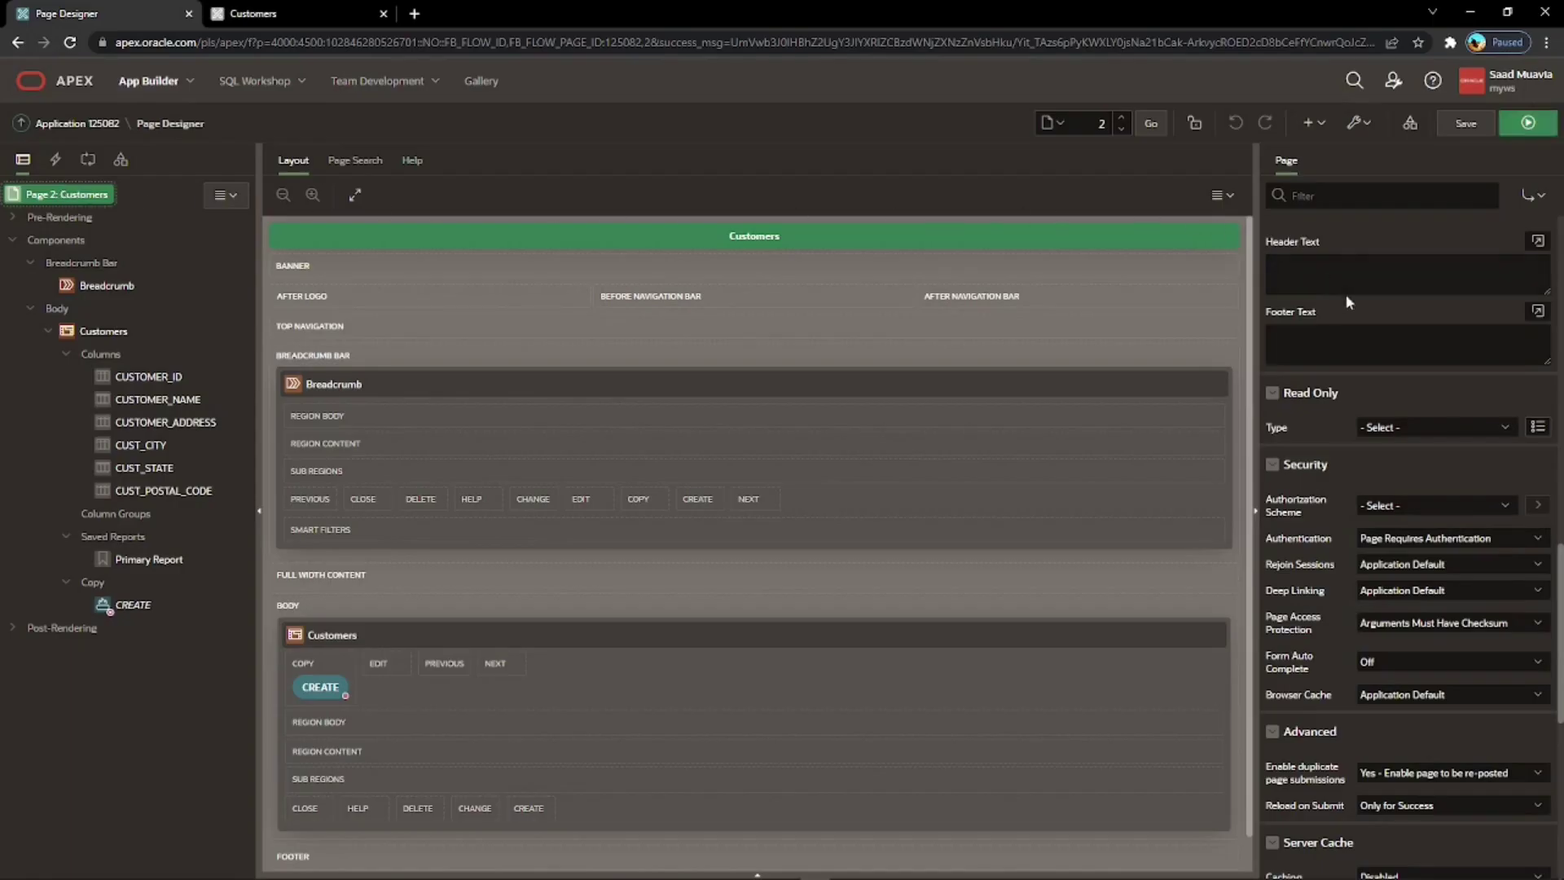
Set Page 2's Authorization Scheme to Contribution Rights, then save and run the page.
{"action": "scroll", "coordinate": [1352, 309], "scroll_direction": "down", "scroll_amount": 1}
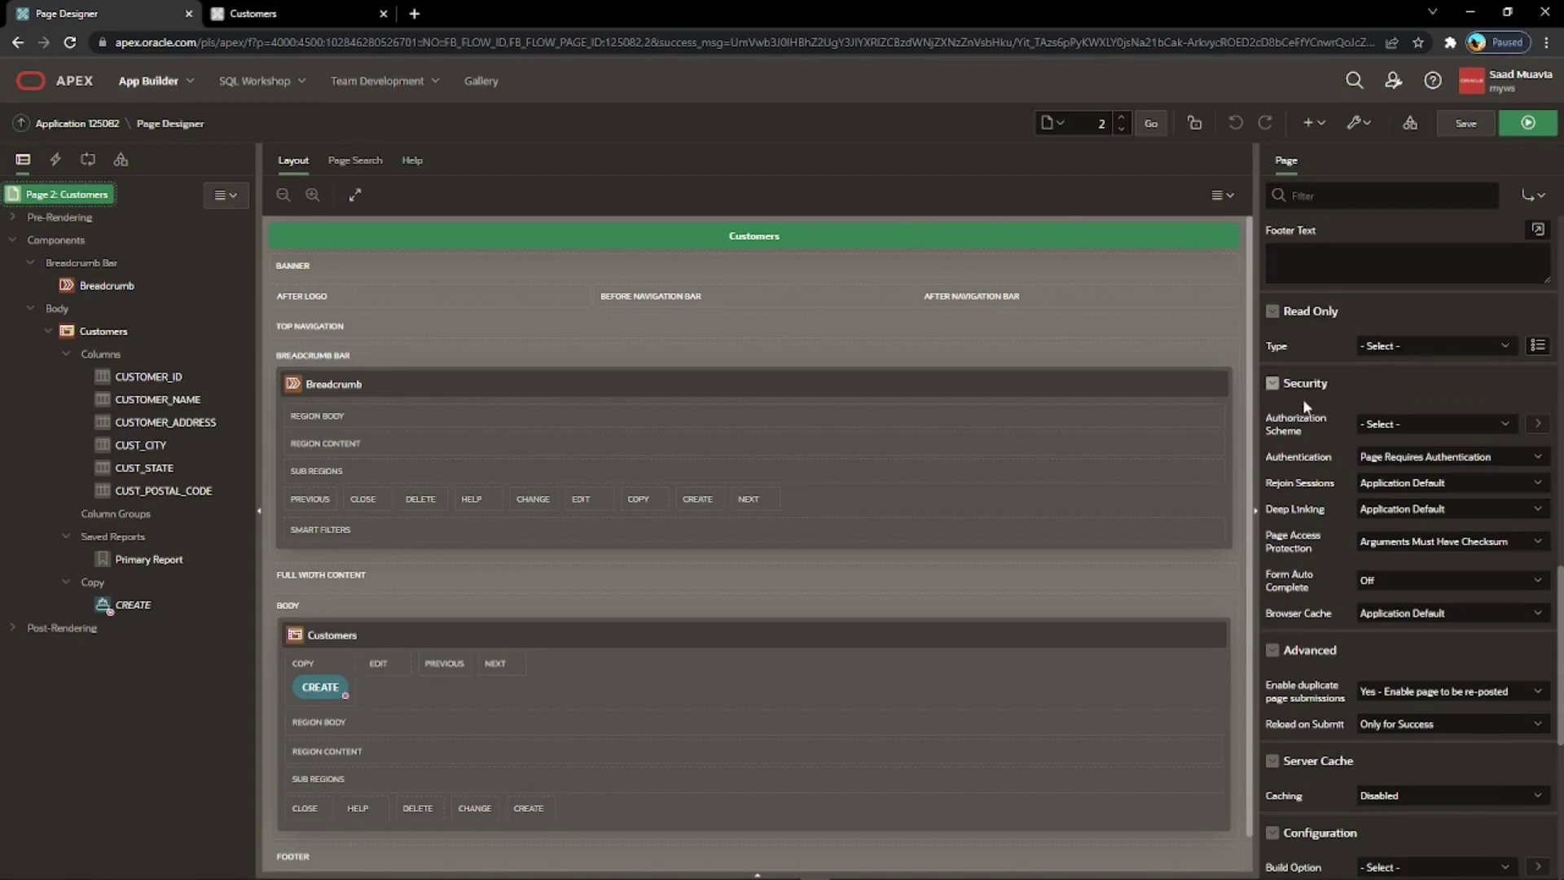
{"action": "left_click", "coordinate": [1400, 424]}
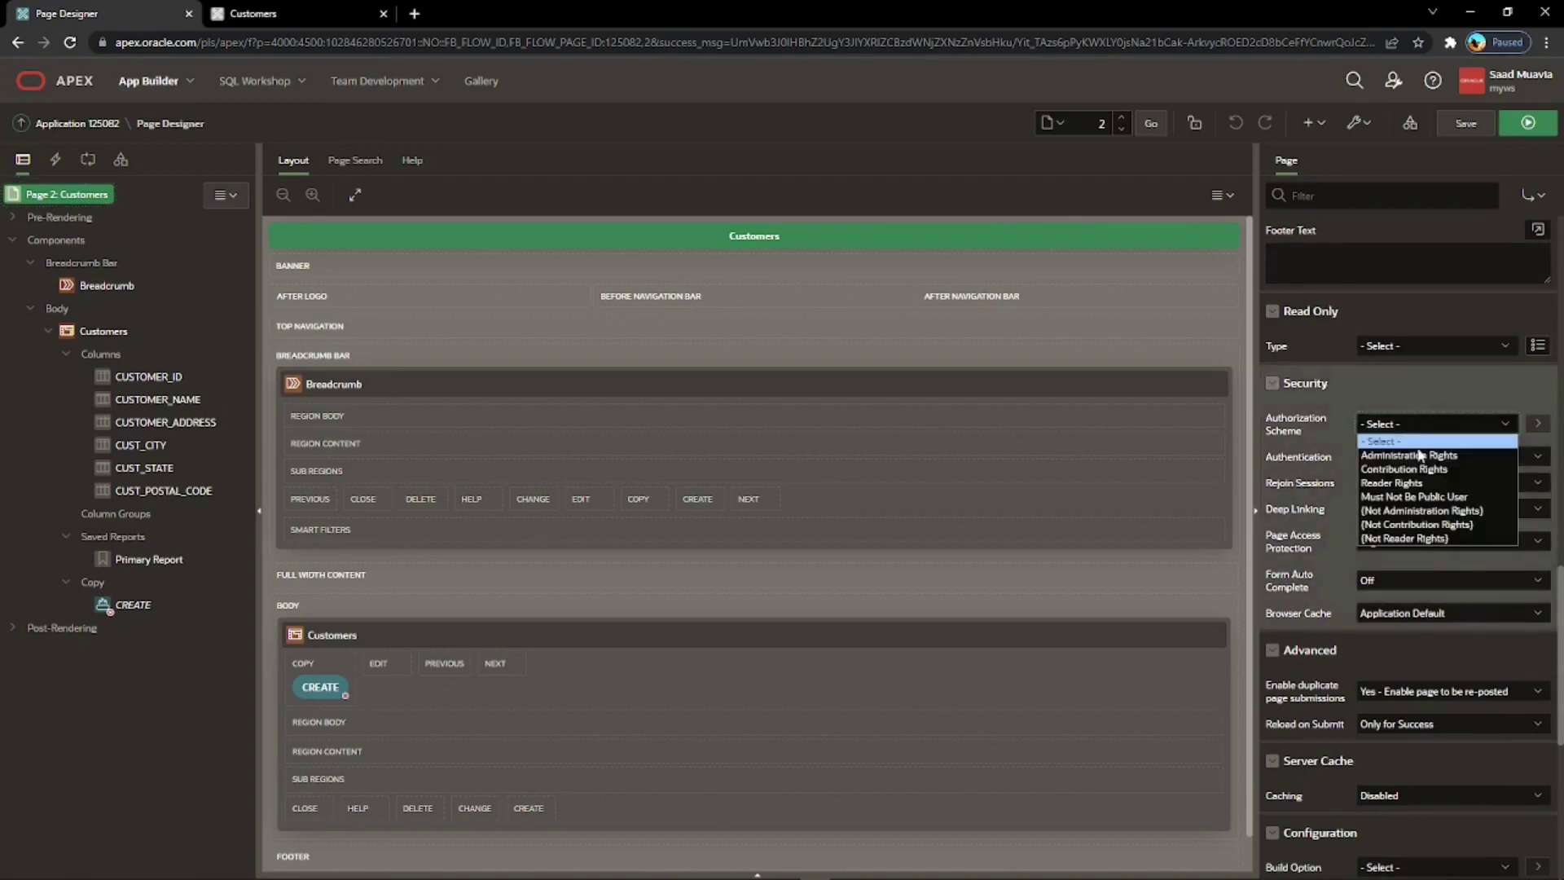
{"action": "left_click", "coordinate": [1426, 475]}
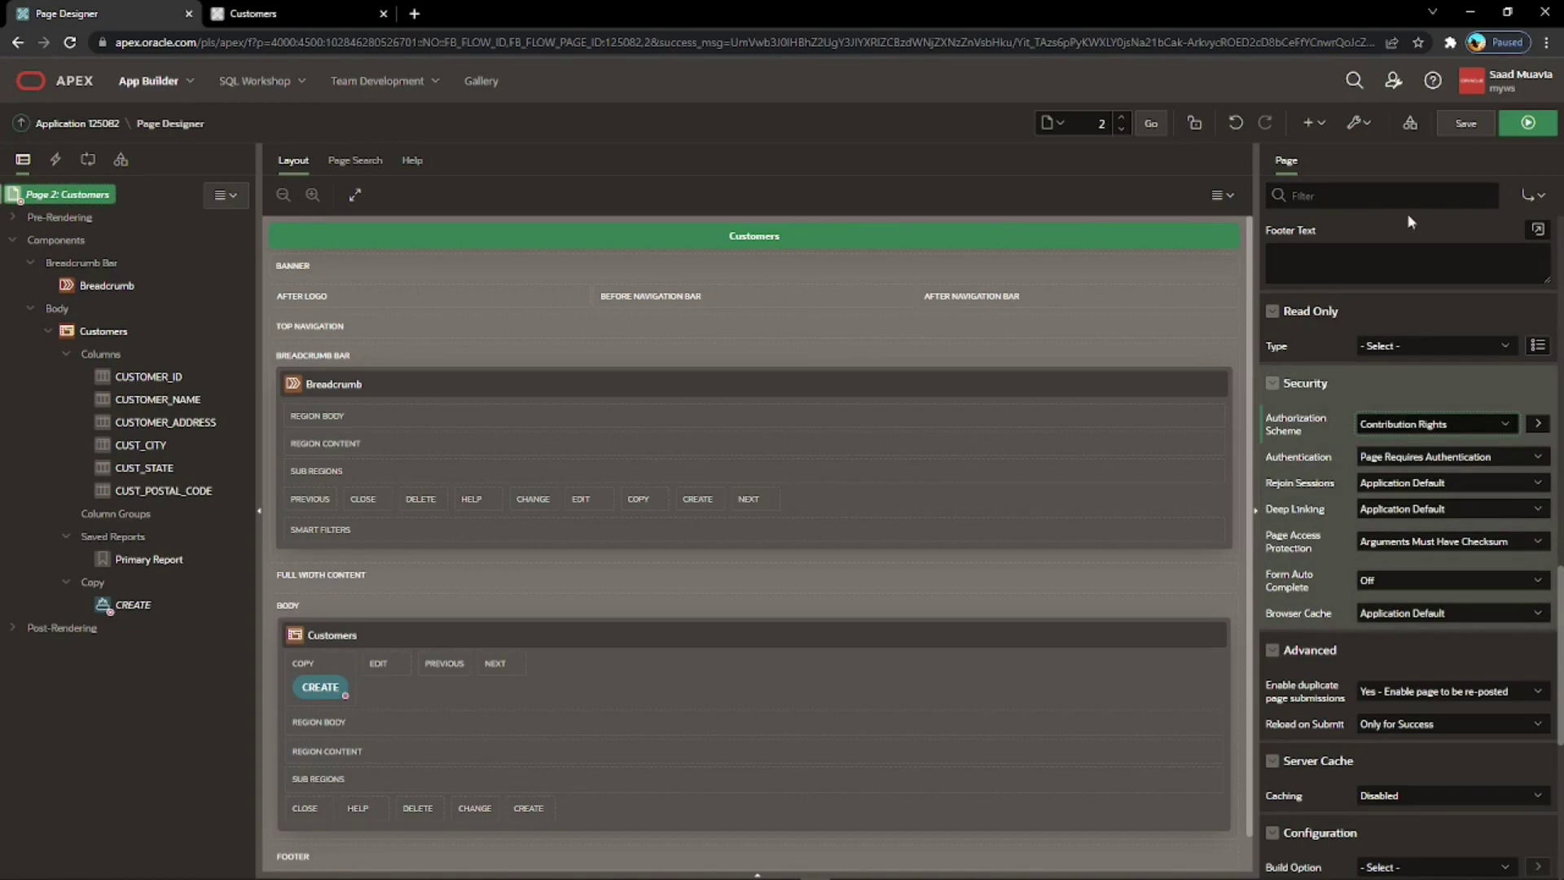
{"action": "left_click", "coordinate": [1525, 127]}
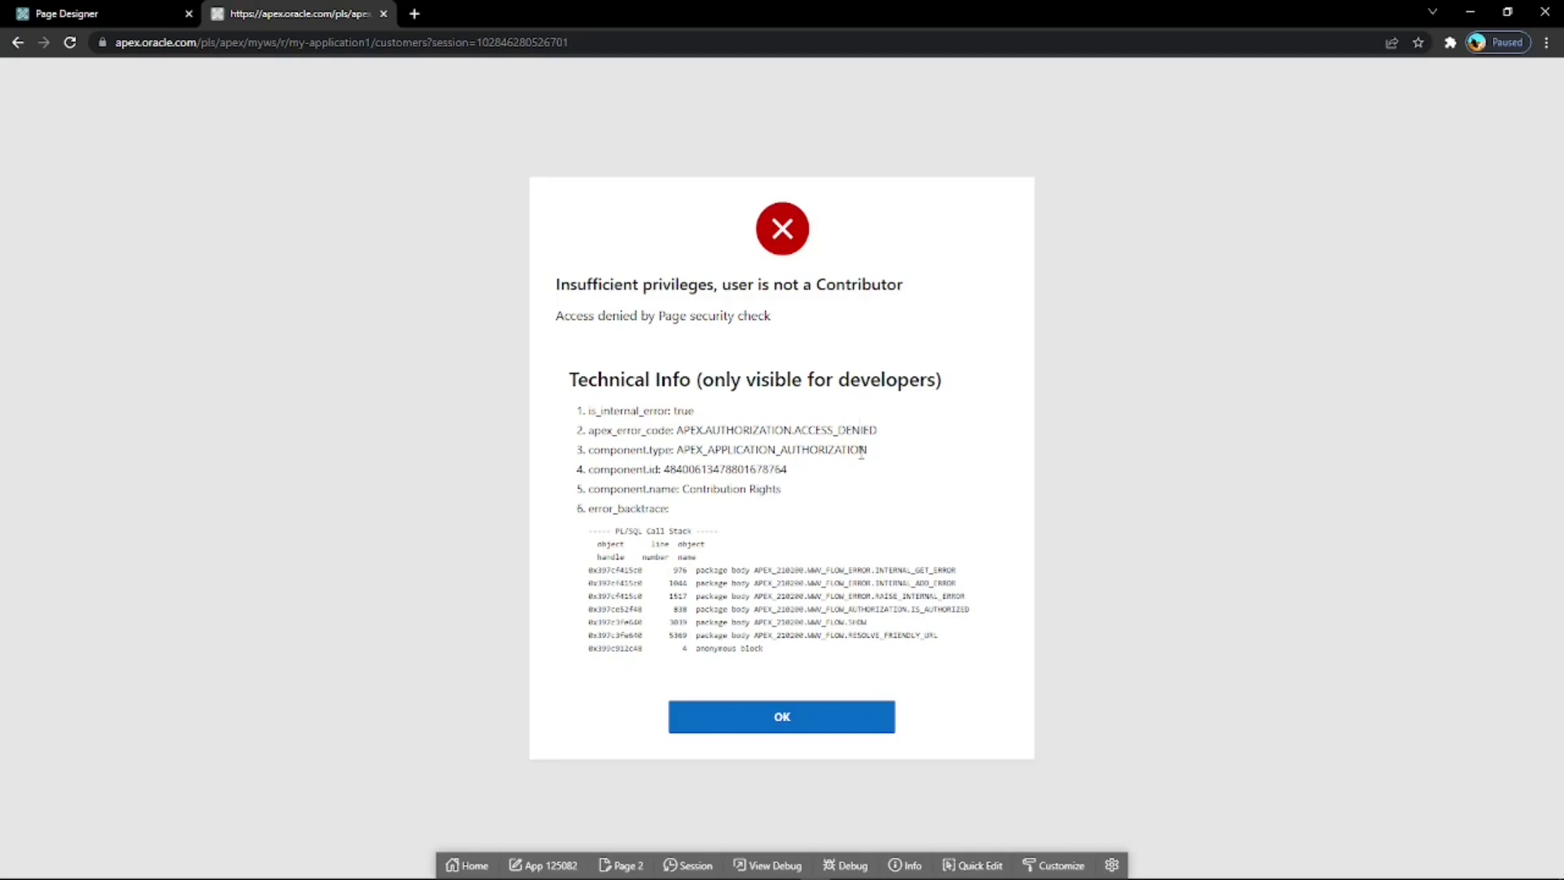
Dismiss the insufficient-privileges error, sign out of the app, and select the prefilled username.
{"action": "left_click", "coordinate": [791, 718]}
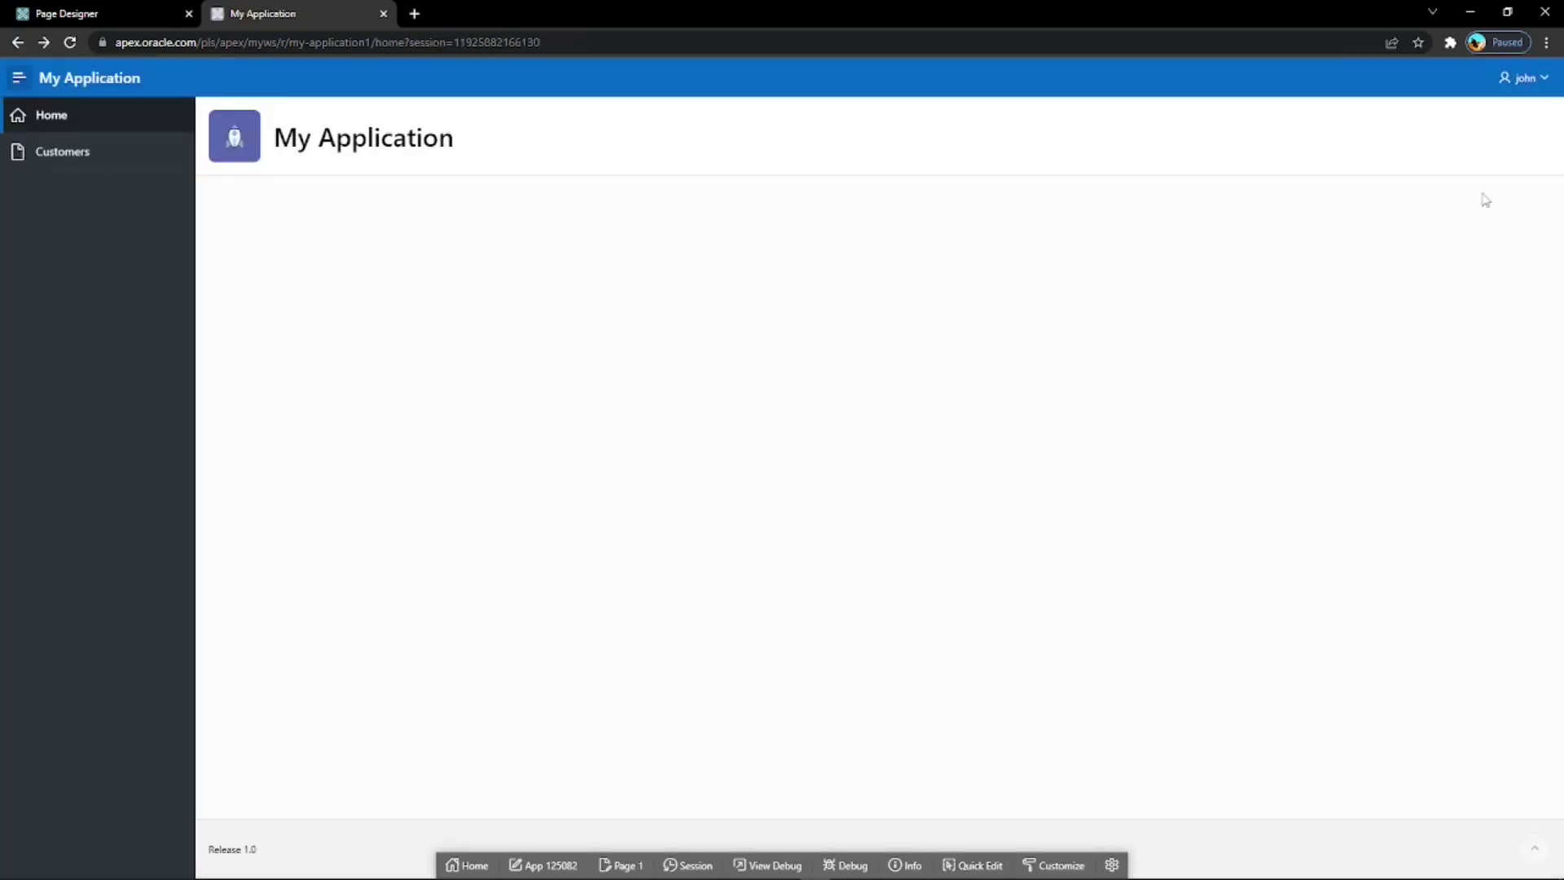
{"action": "left_click", "coordinate": [1530, 79]}
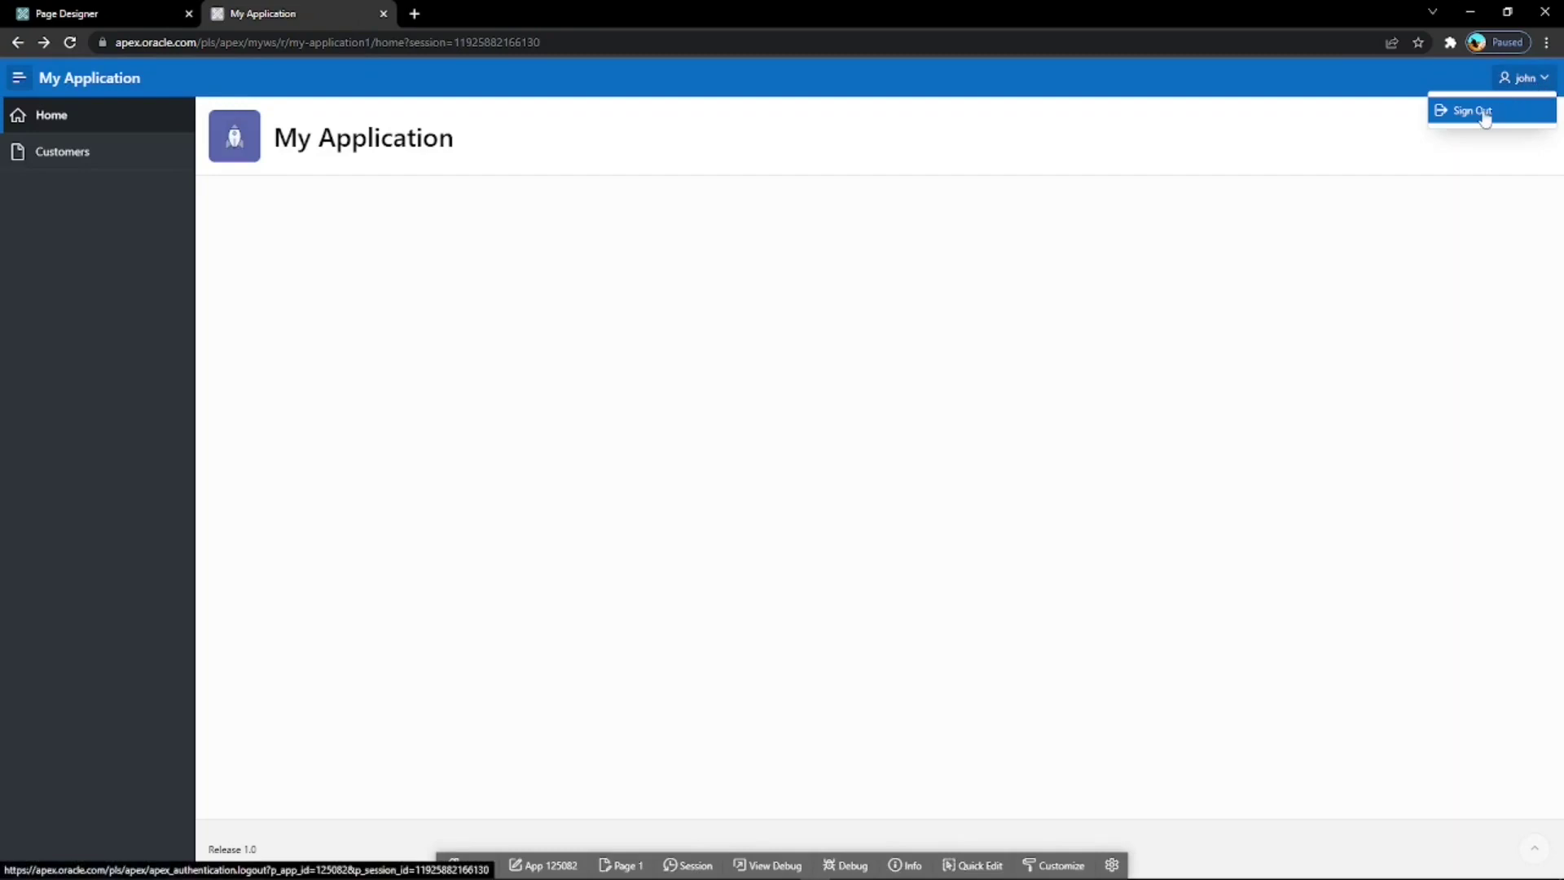
{"action": "left_click", "coordinate": [1484, 114]}
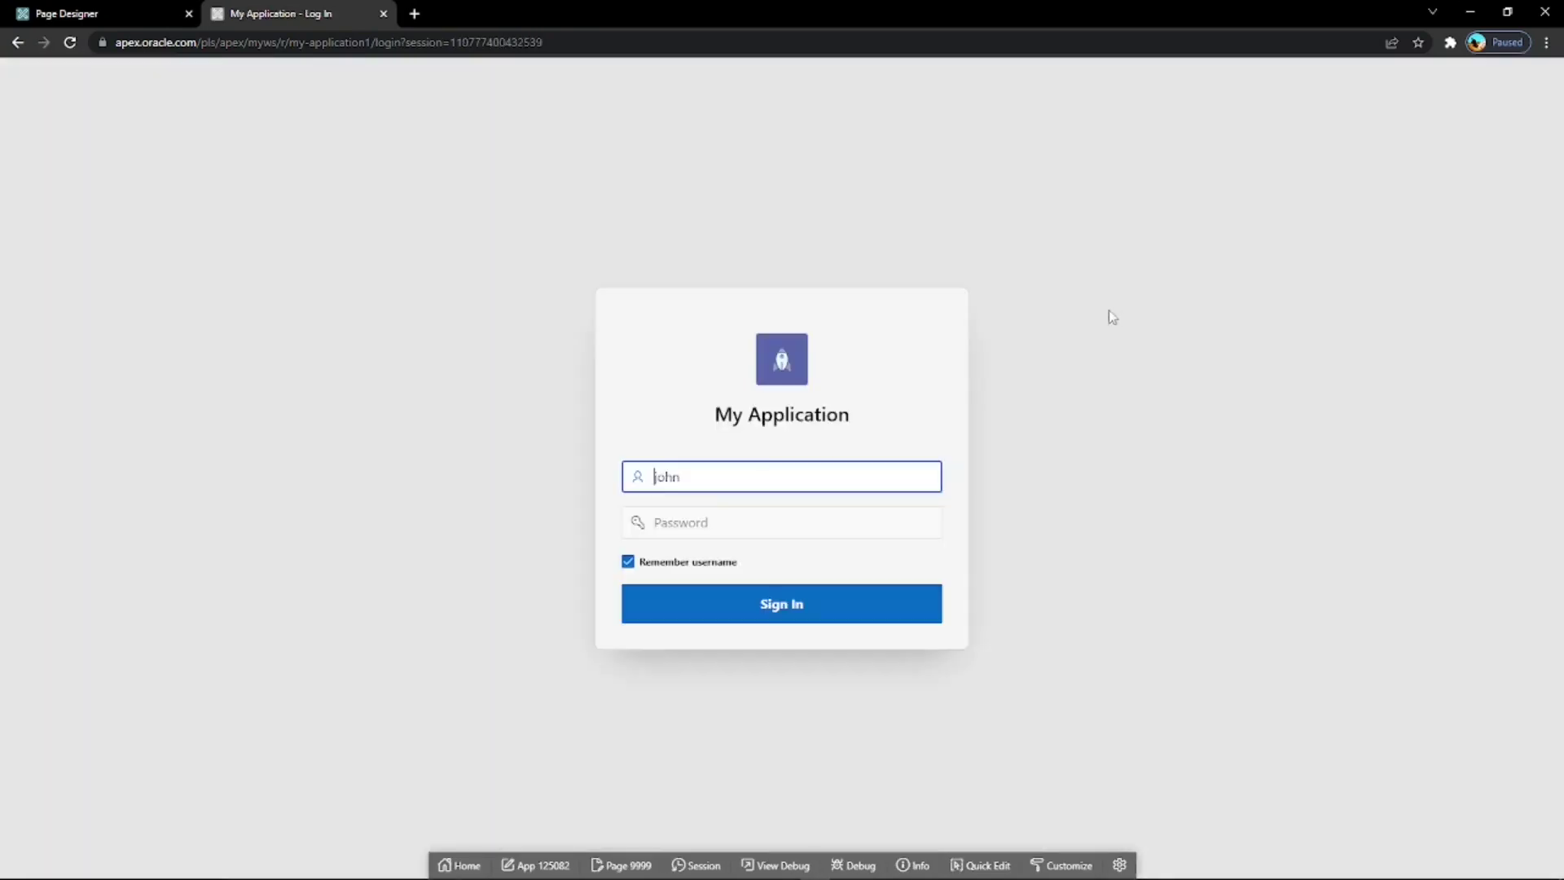
{"action": "left_click_drag", "start_coordinate": [692, 482], "coordinate": [639, 479]}
Sign in as the contributor, open Customers showing Create Customer, then return to Page Designer.
{"action": "type", "text": "nathan"}
{"action": "left_click", "coordinate": [748, 525]}
{"action": "type", "text": "•"}
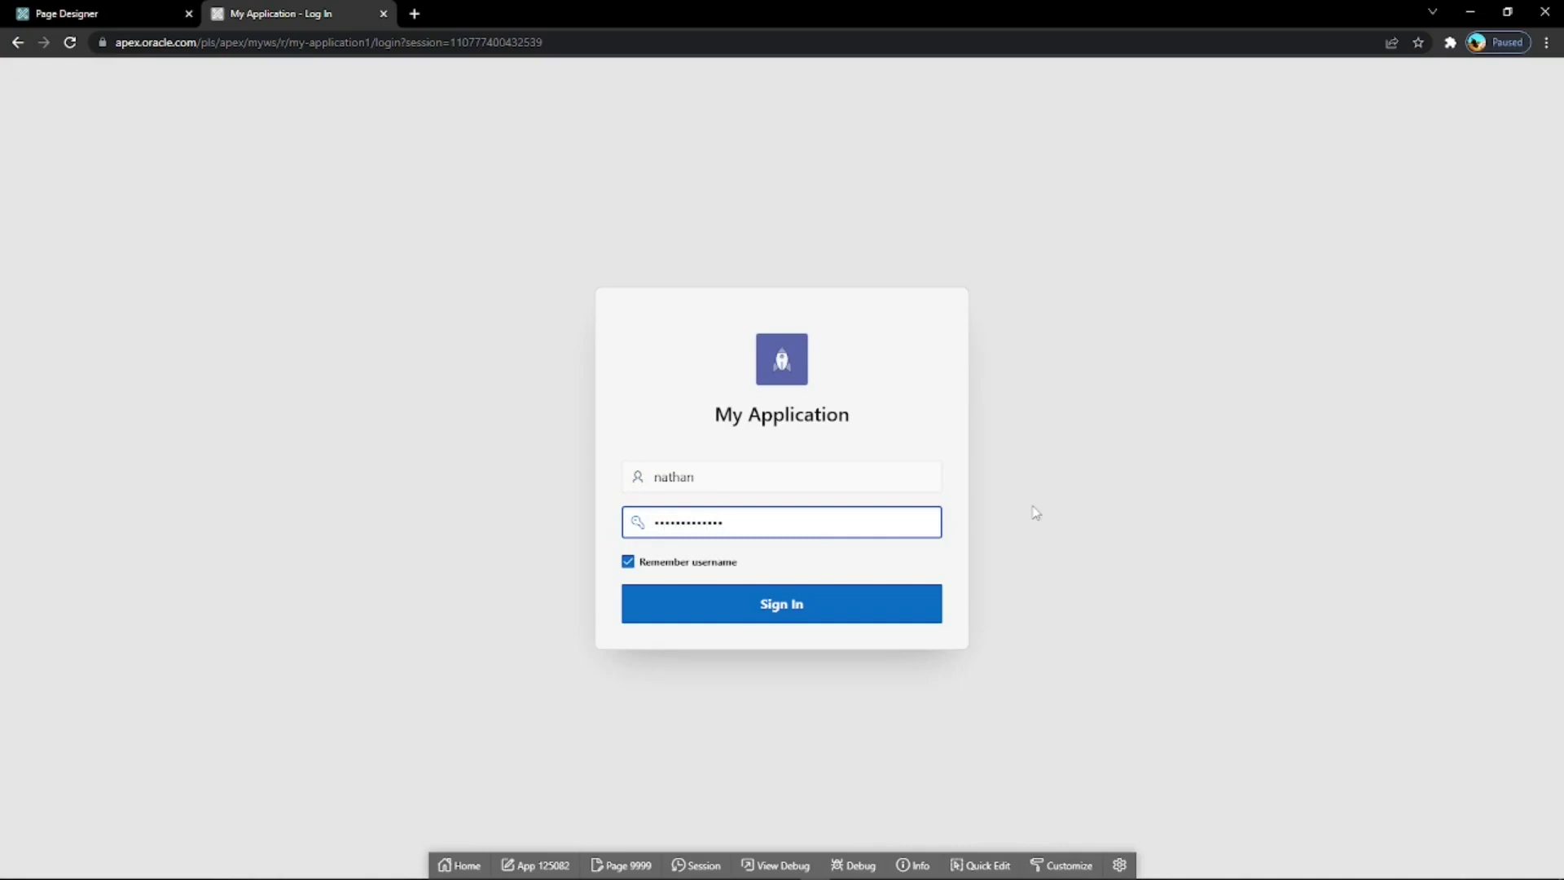
{"action": "left_click", "coordinate": [786, 605]}
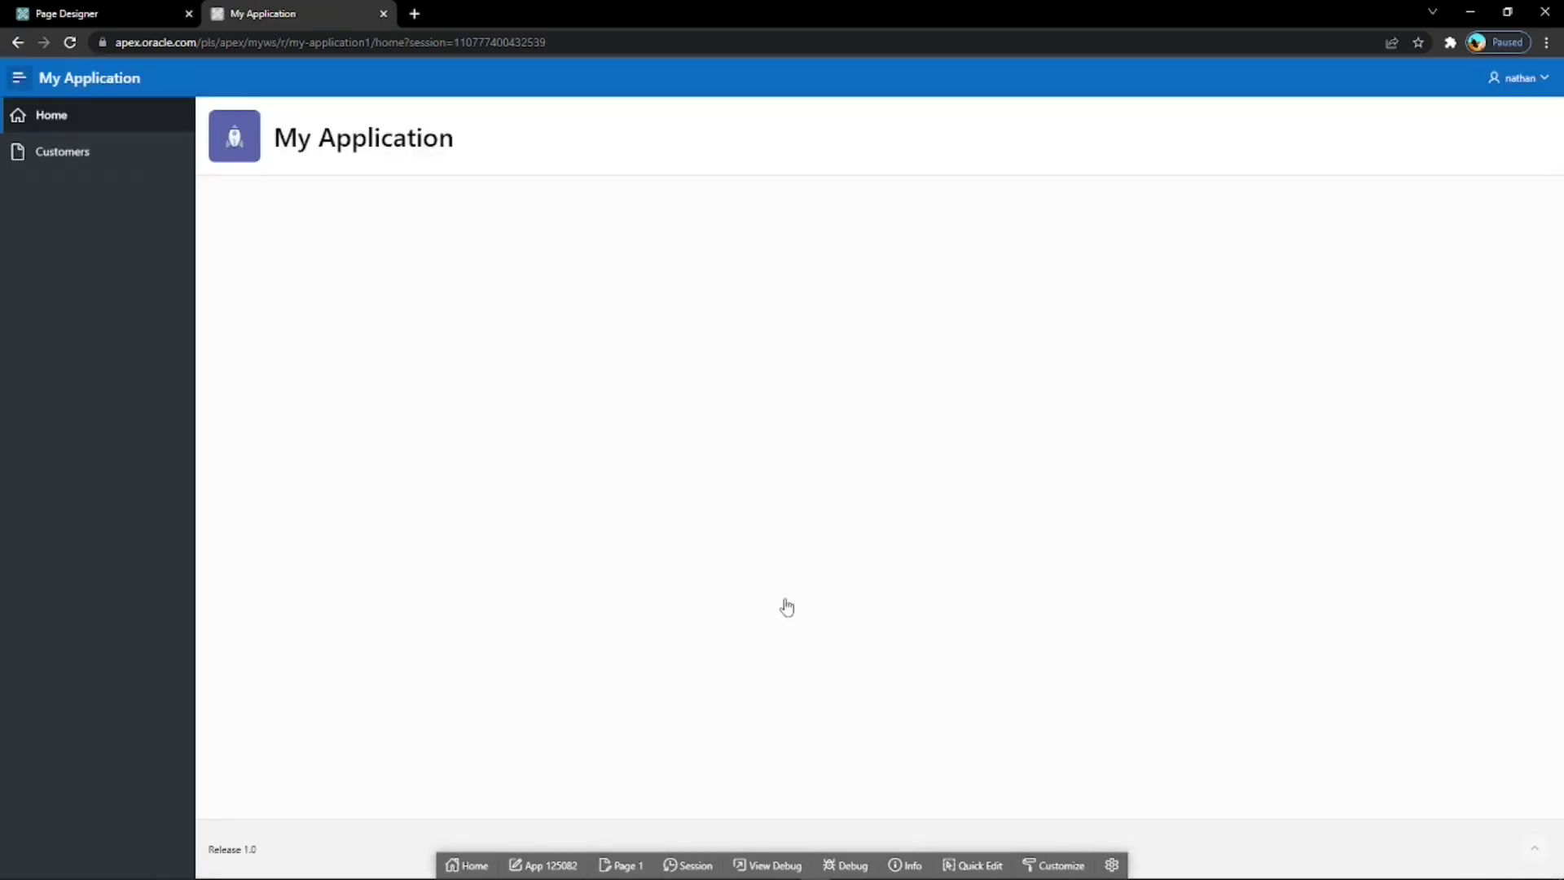
{"action": "left_click", "coordinate": [98, 156]}
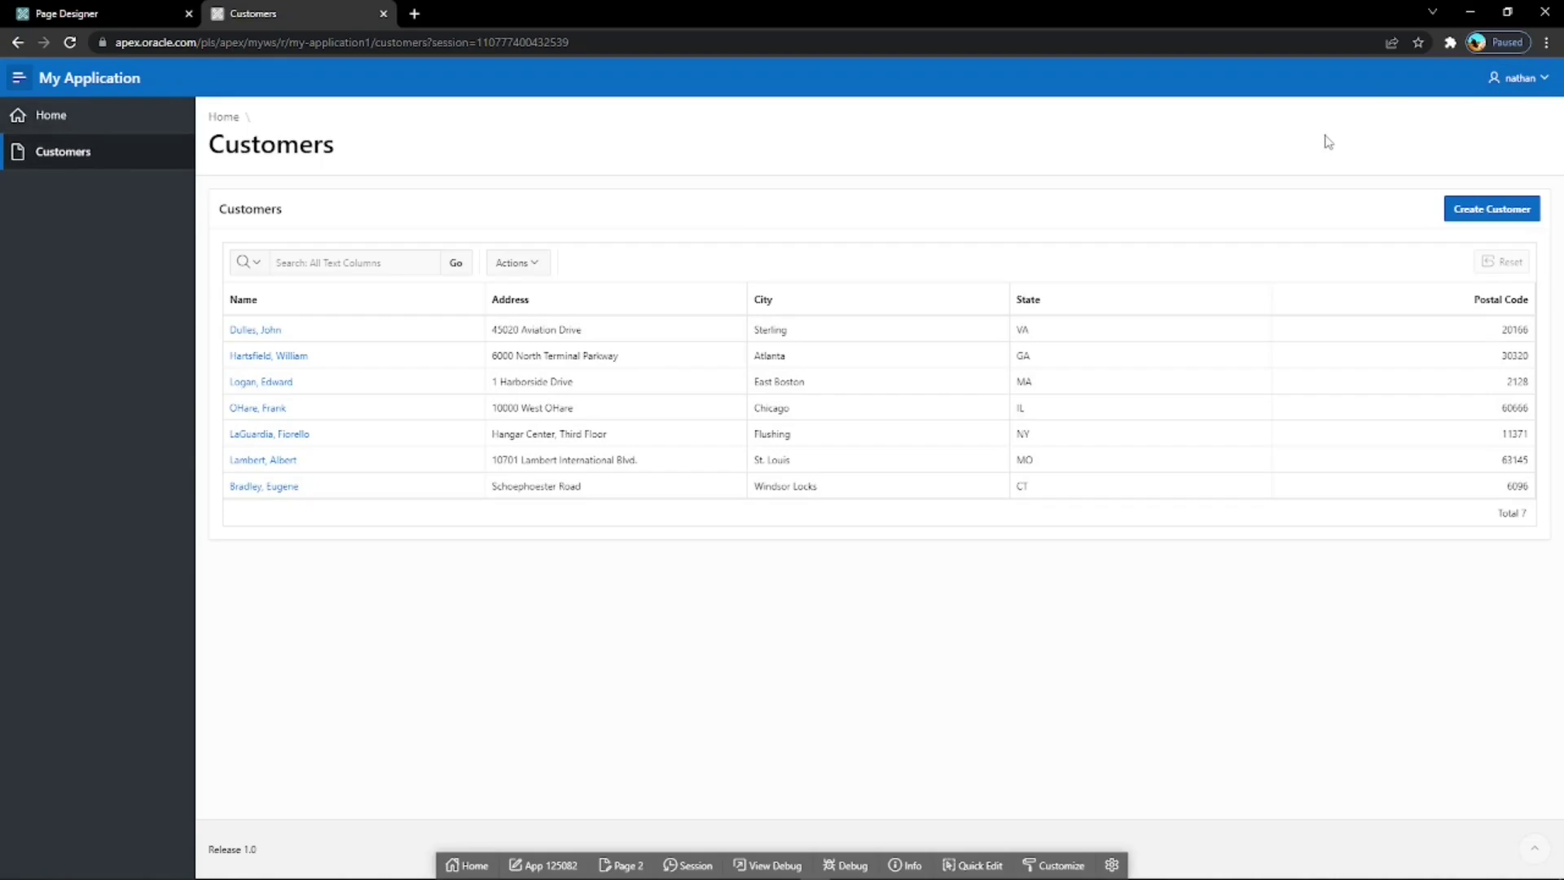
{"action": "key", "text": "ctrl+Tab"}
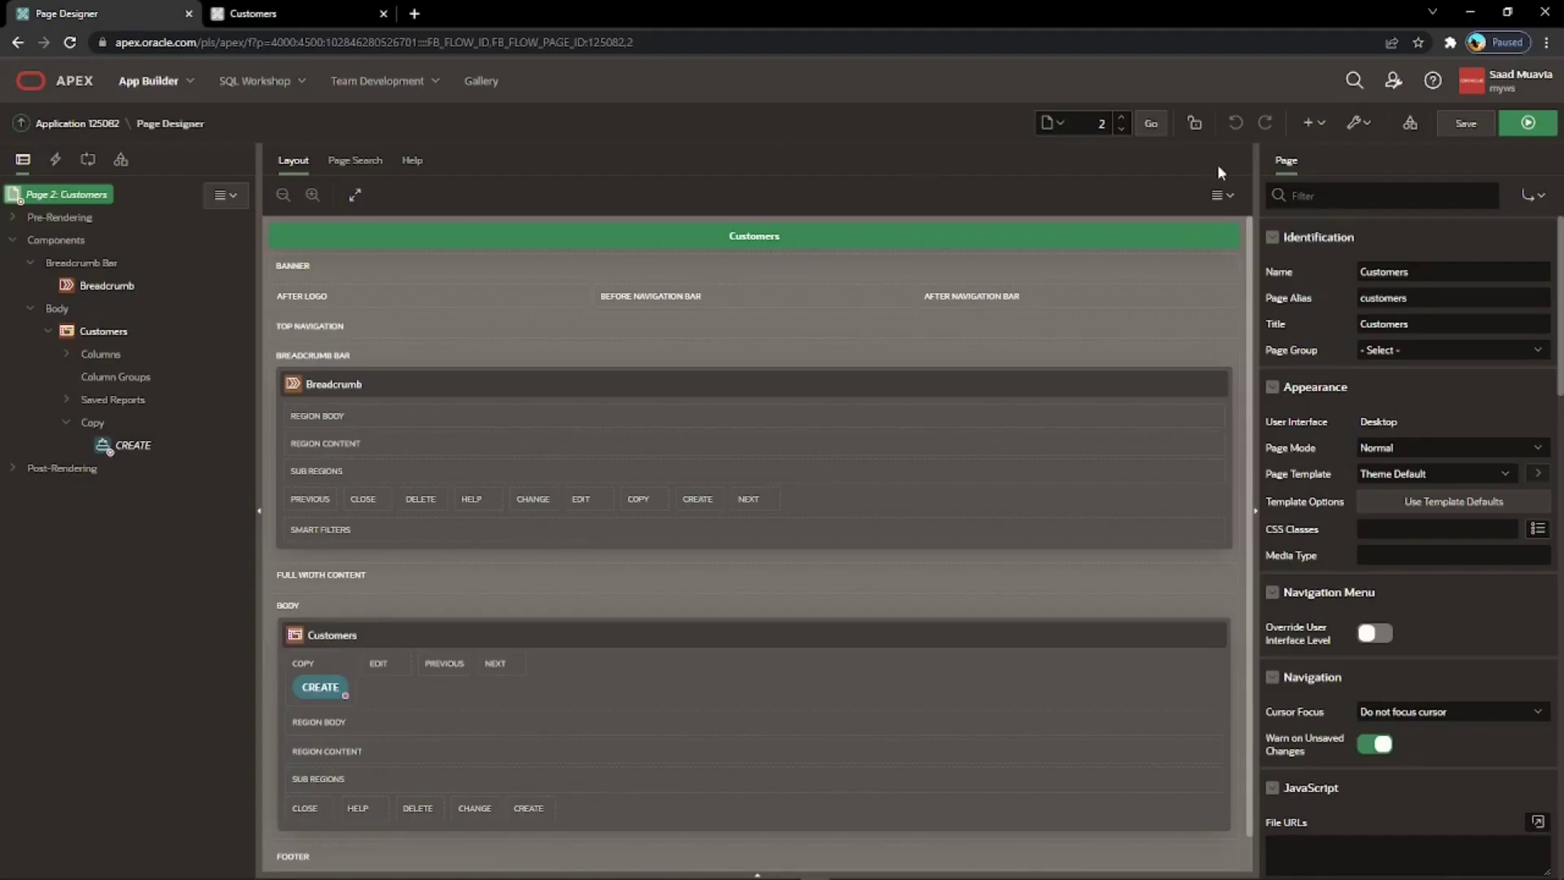
Open the Customers entry of the Navigation Menu list in Shared Components.
{"action": "left_click", "coordinate": [1410, 127]}
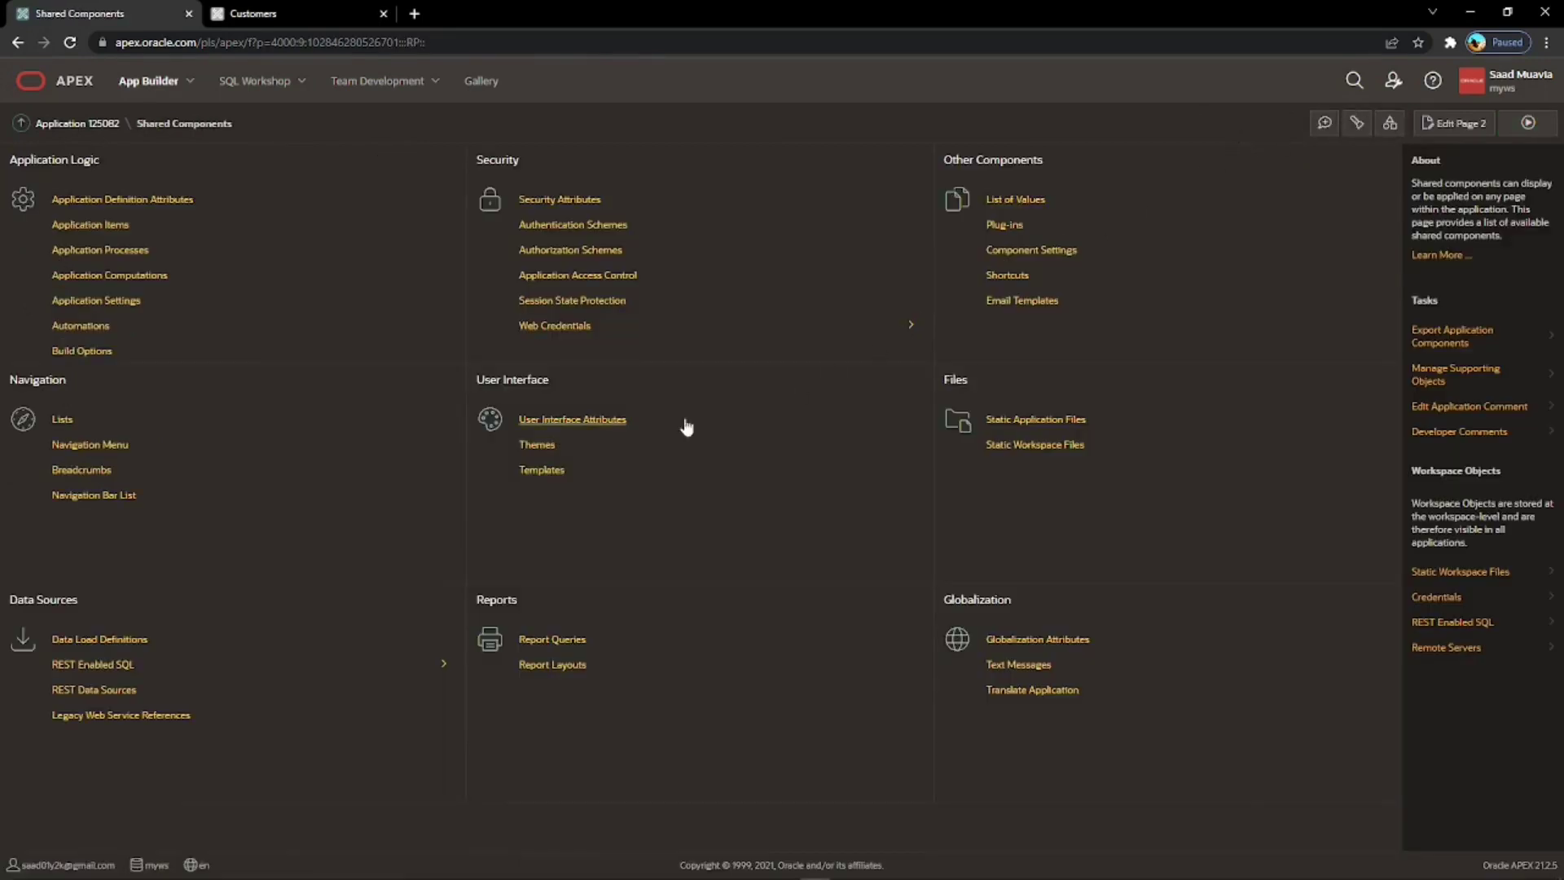
{"action": "left_click", "coordinate": [99, 445]}
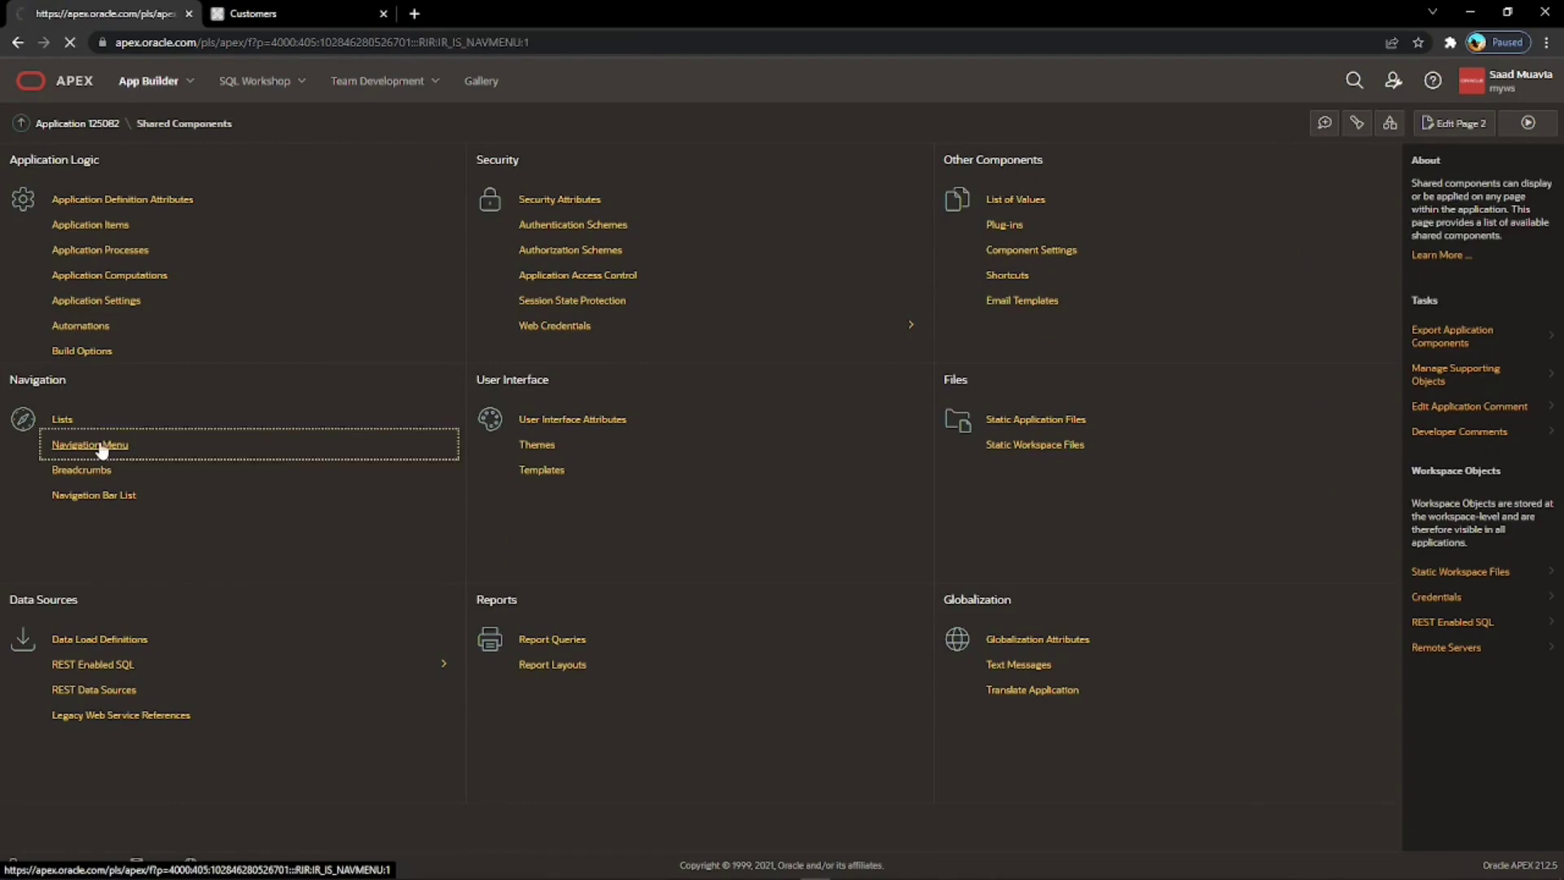
{"action": "left_click", "coordinate": [49, 311]}
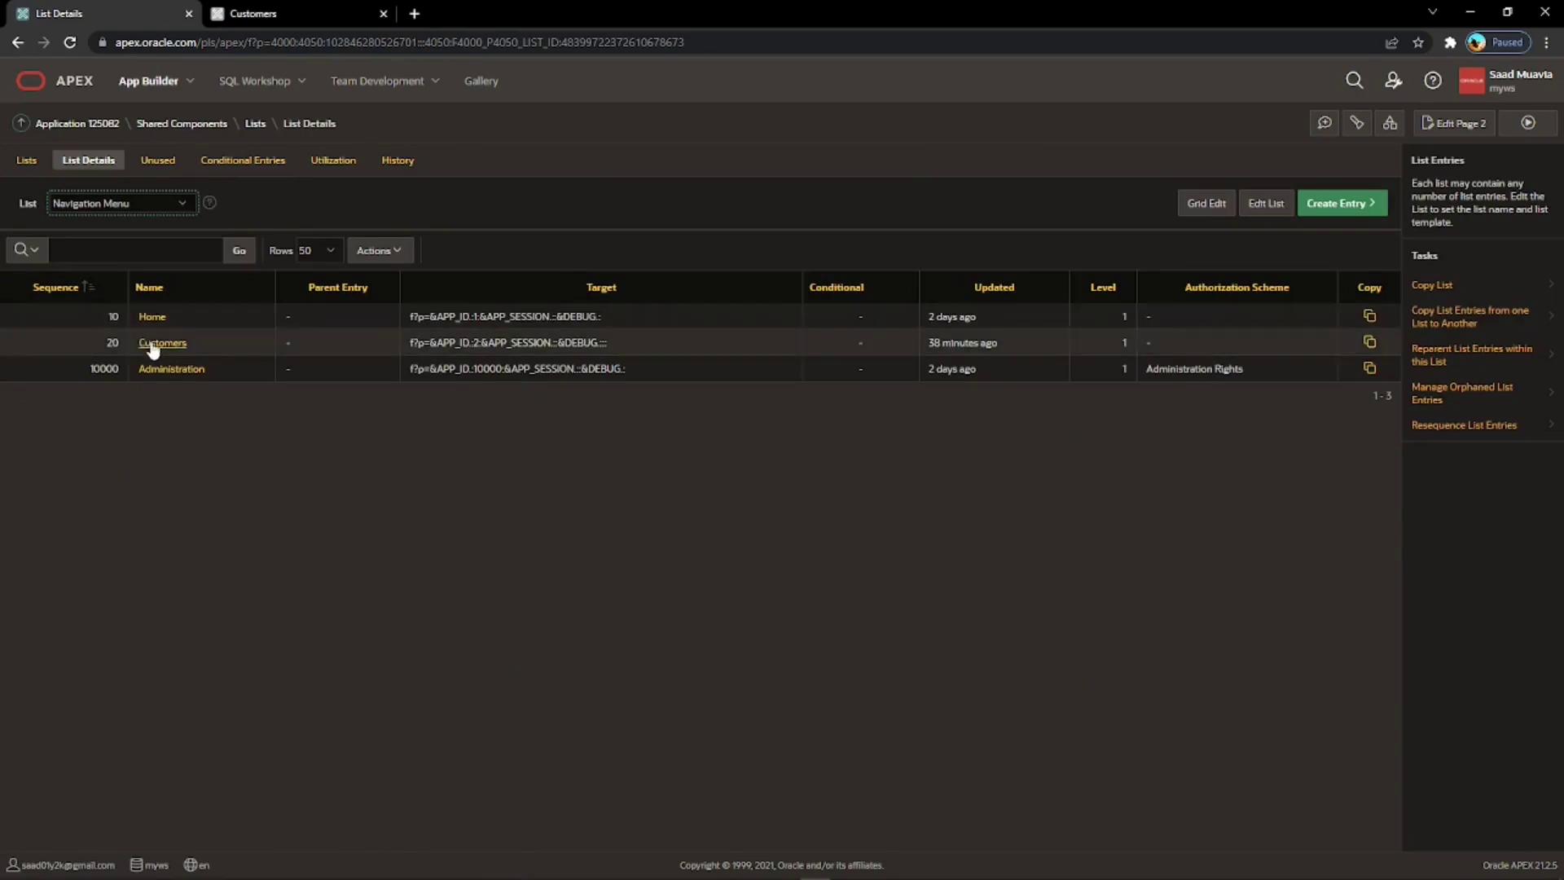
{"action": "left_click", "coordinate": [163, 343]}
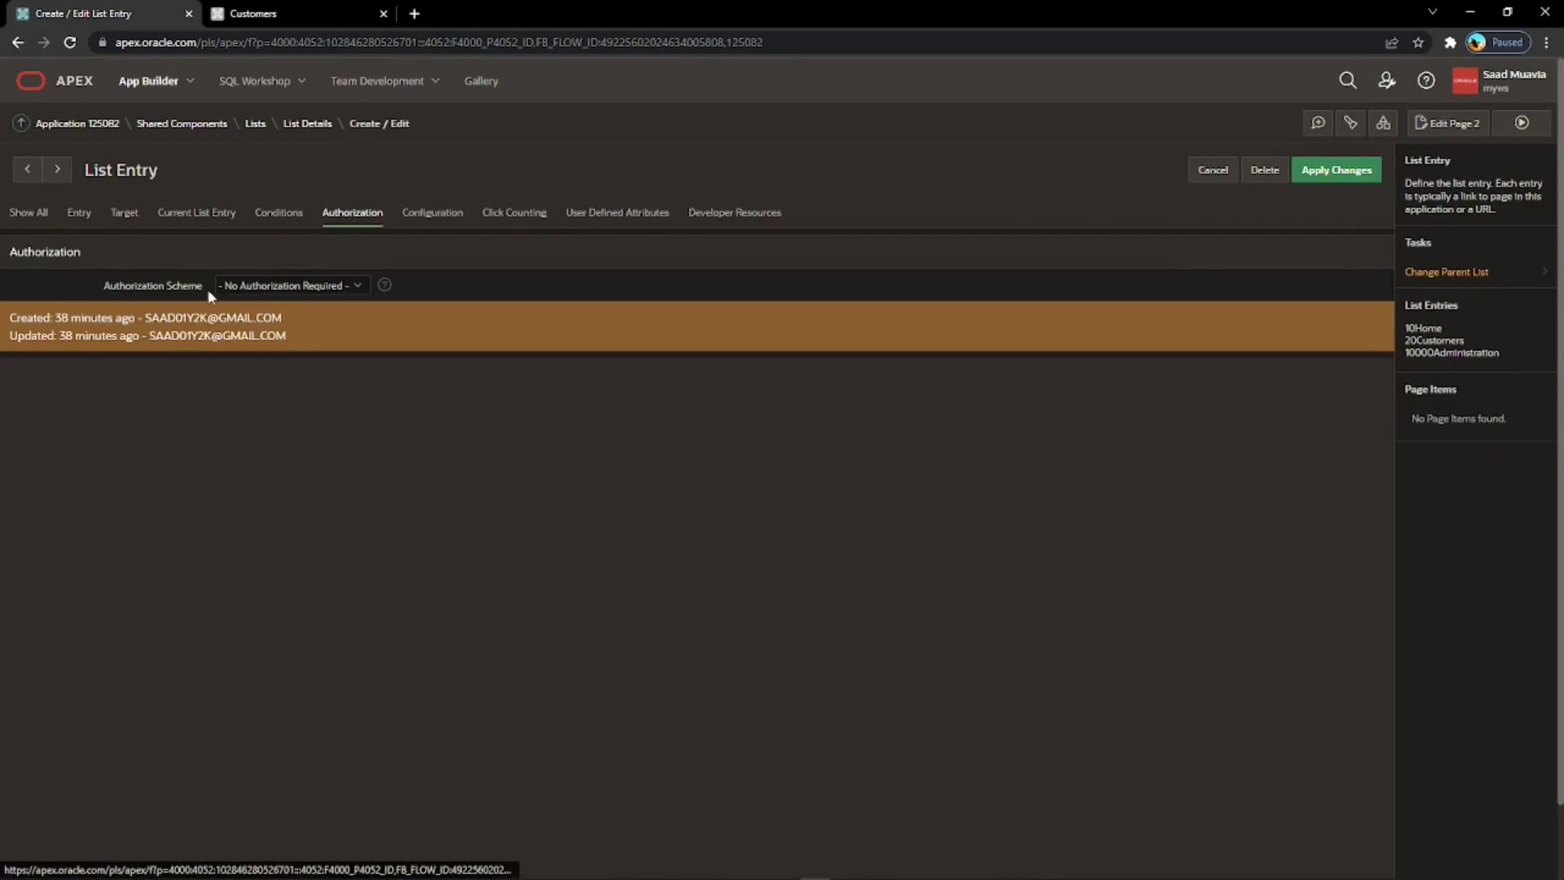
Set the entry's Authorization Scheme to Contribution Rights, apply changes, and run the page.
{"action": "left_click", "coordinate": [259, 283]}
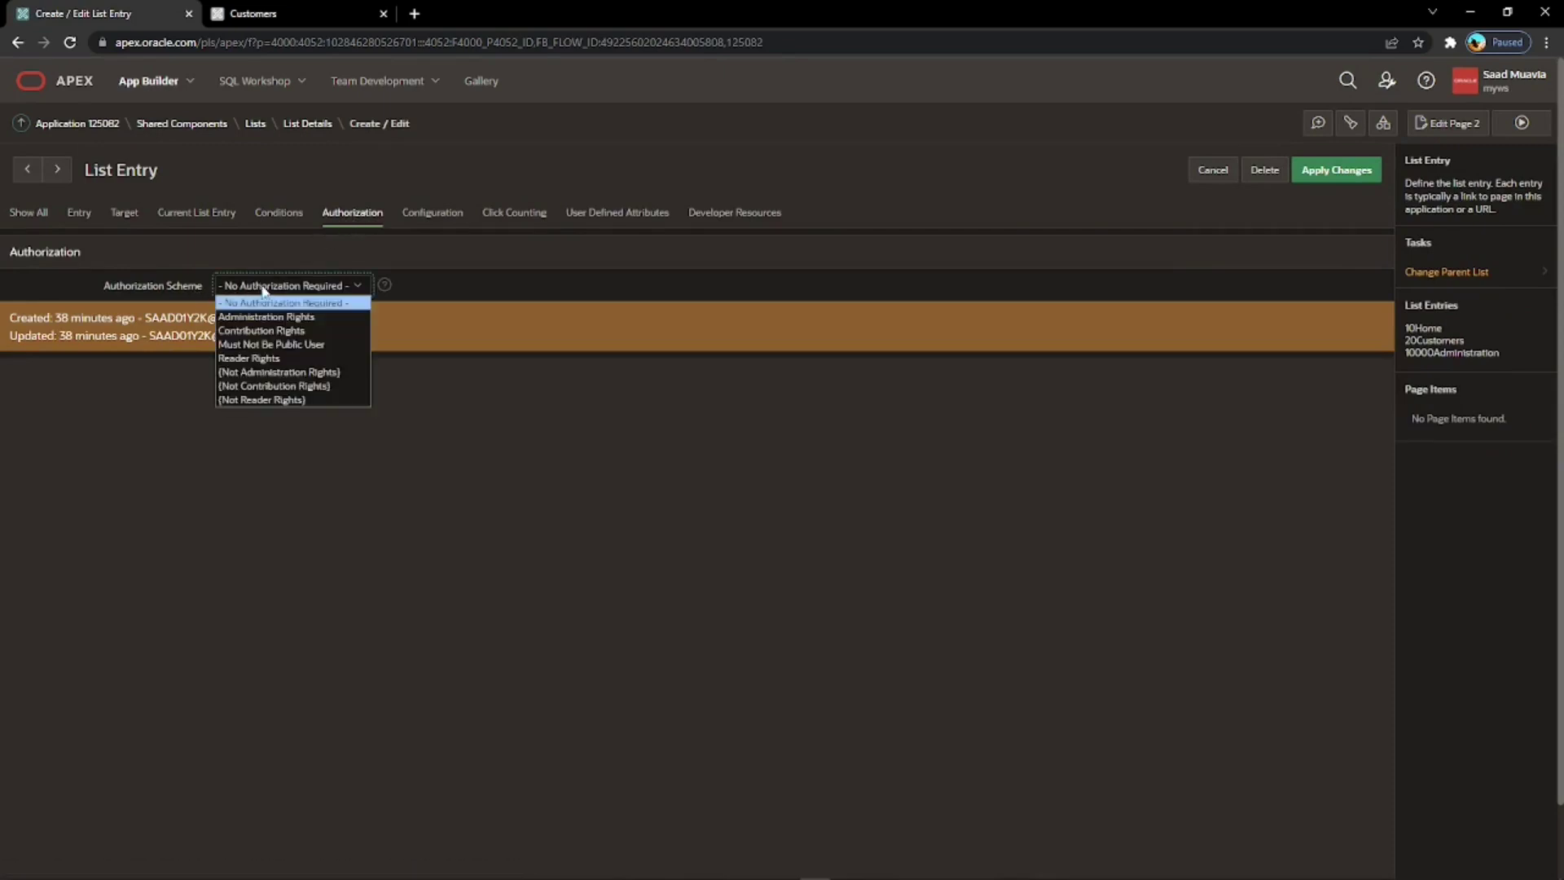
{"action": "left_click", "coordinate": [267, 331]}
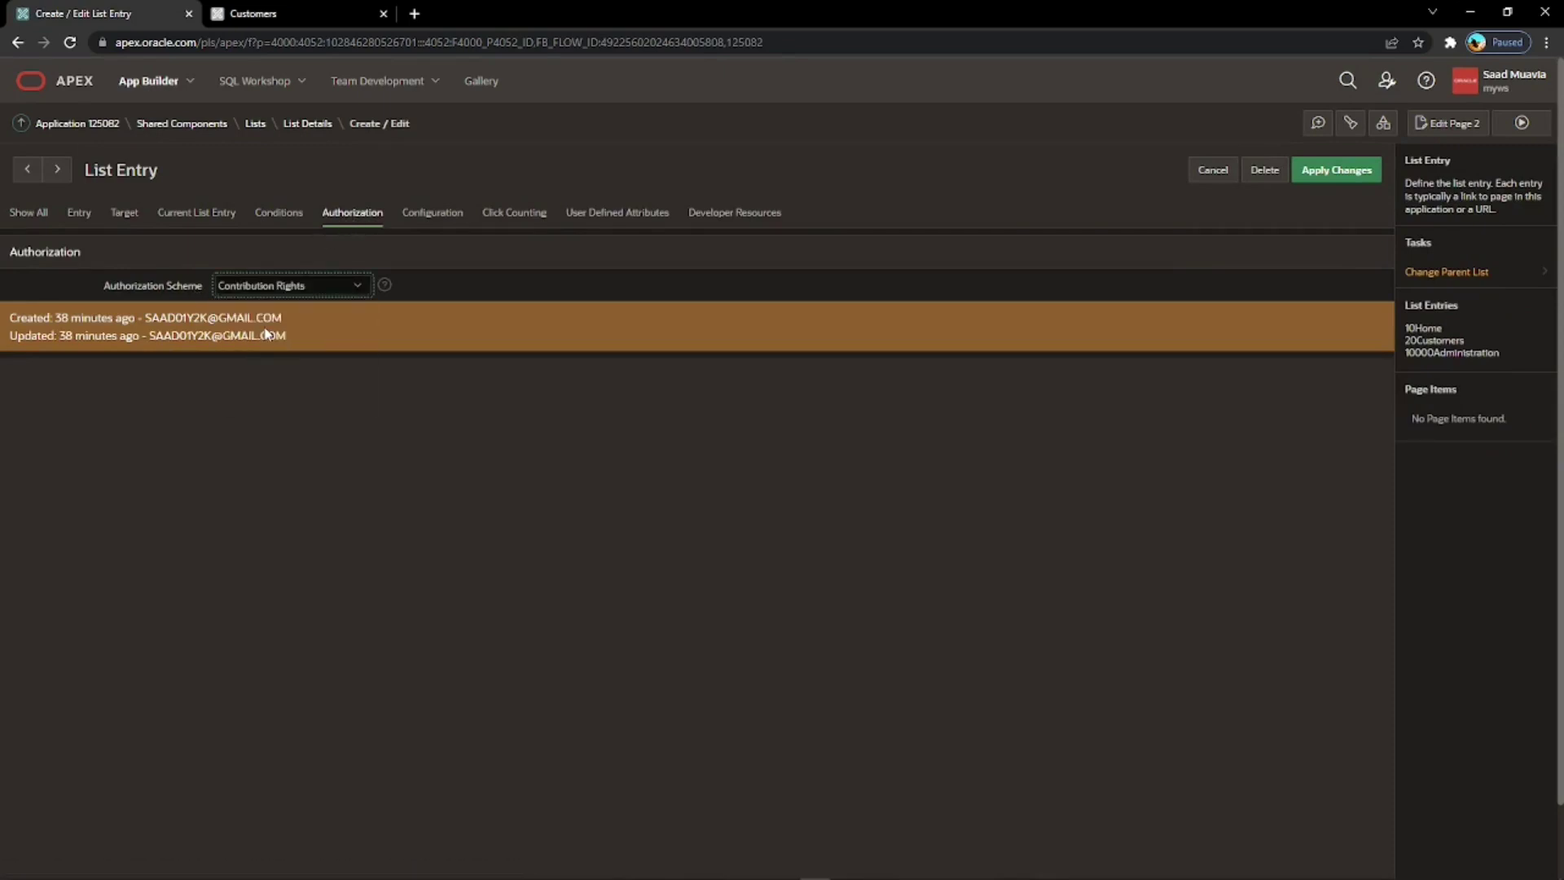
{"action": "left_click", "coordinate": [1309, 179]}
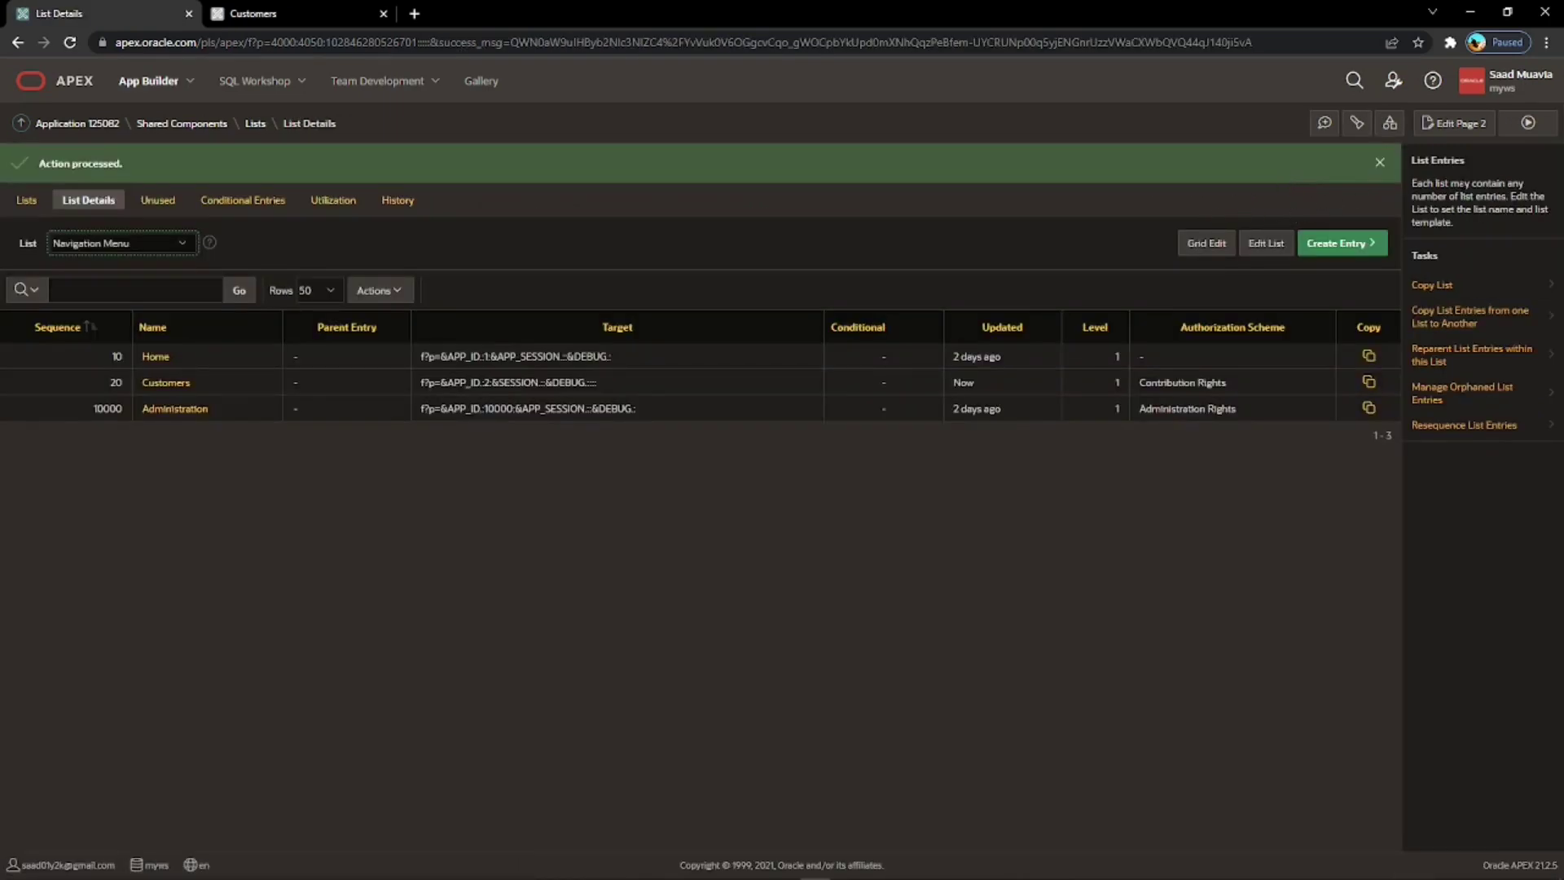
{"action": "left_click", "coordinate": [1529, 124]}
Reload the running Customers page, then sign out of the app.
{"action": "left_click", "coordinate": [261, 13]}
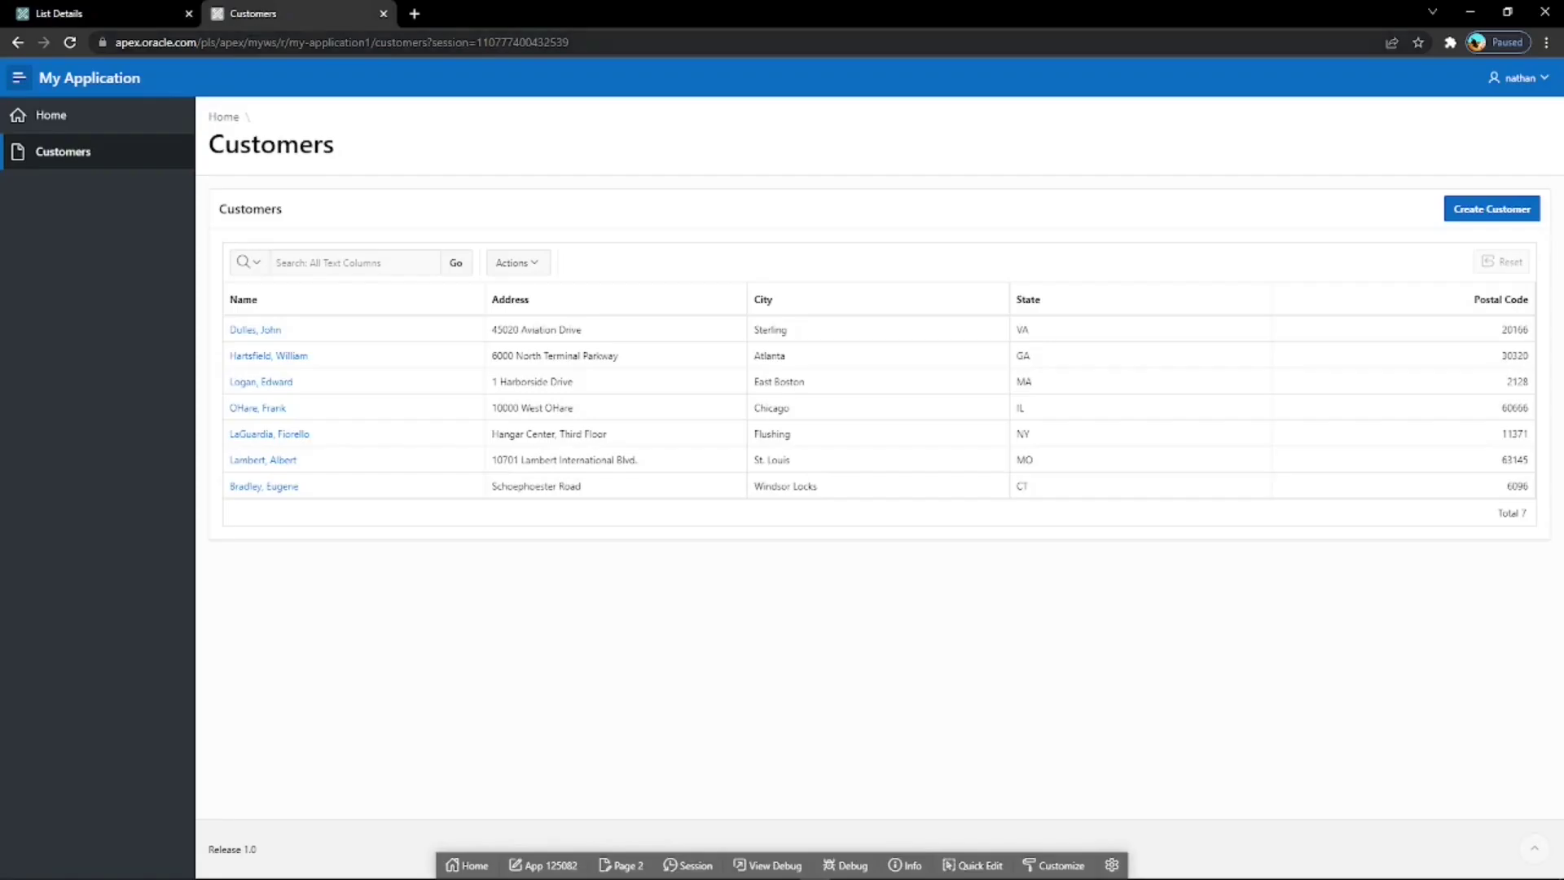
{"action": "left_click", "coordinate": [69, 44]}
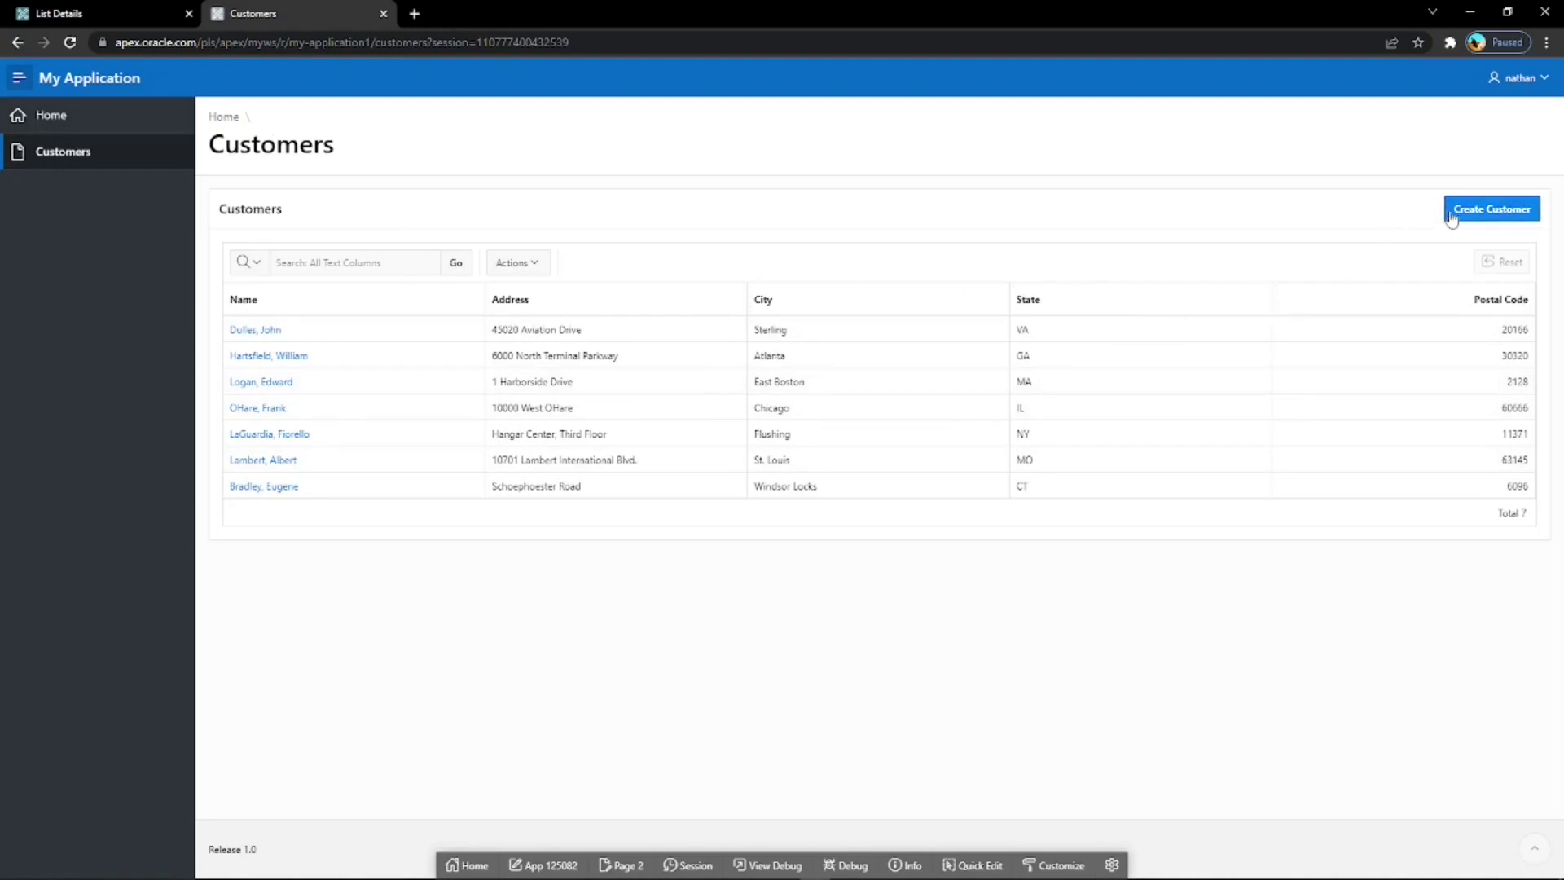
{"action": "left_click", "coordinate": [1521, 79]}
{"action": "left_click", "coordinate": [1503, 111]}
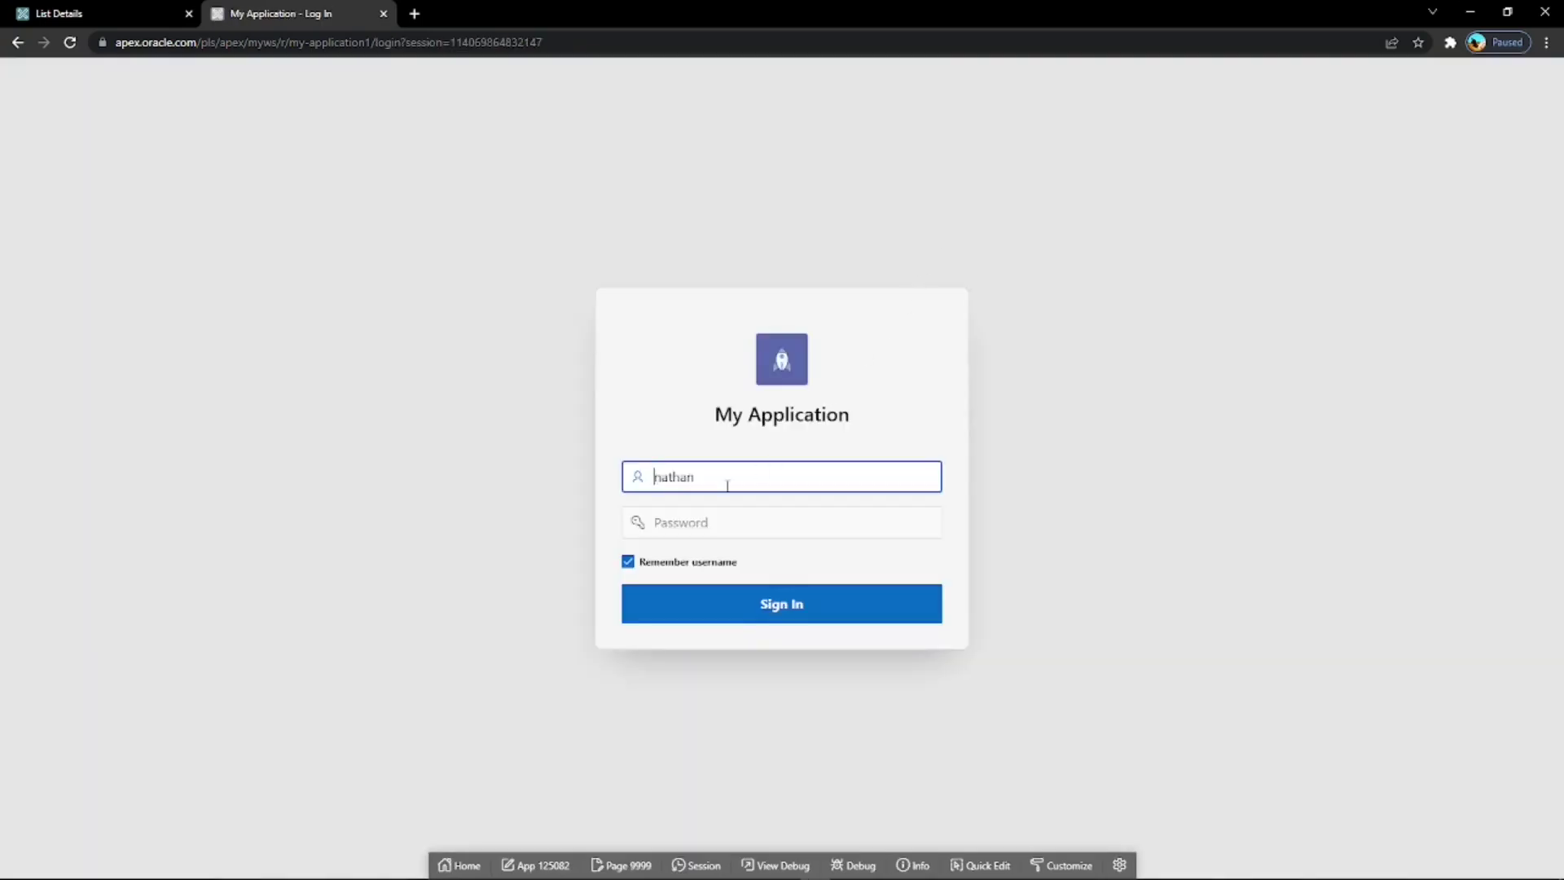
Sign in with the reader's username and password.
{"action": "left_click_drag", "start_coordinate": [711, 483], "coordinate": [640, 482]}
{"action": "type", "text": "john"}
{"action": "left_click", "coordinate": [730, 524]}
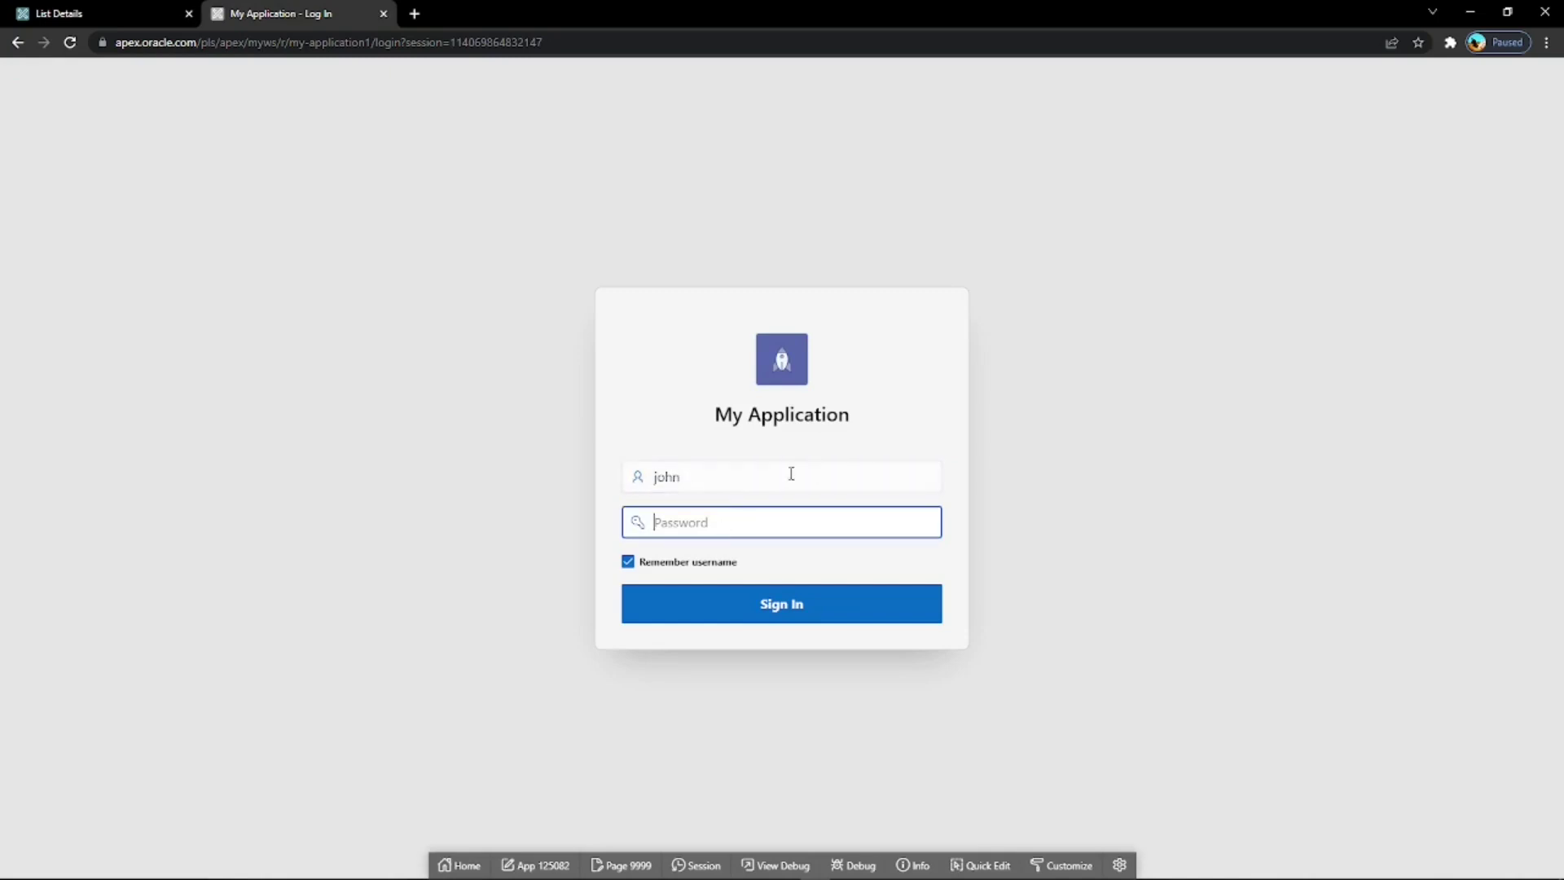
{"action": "type", "text": "•"}
{"action": "left_click", "coordinate": [798, 600]}
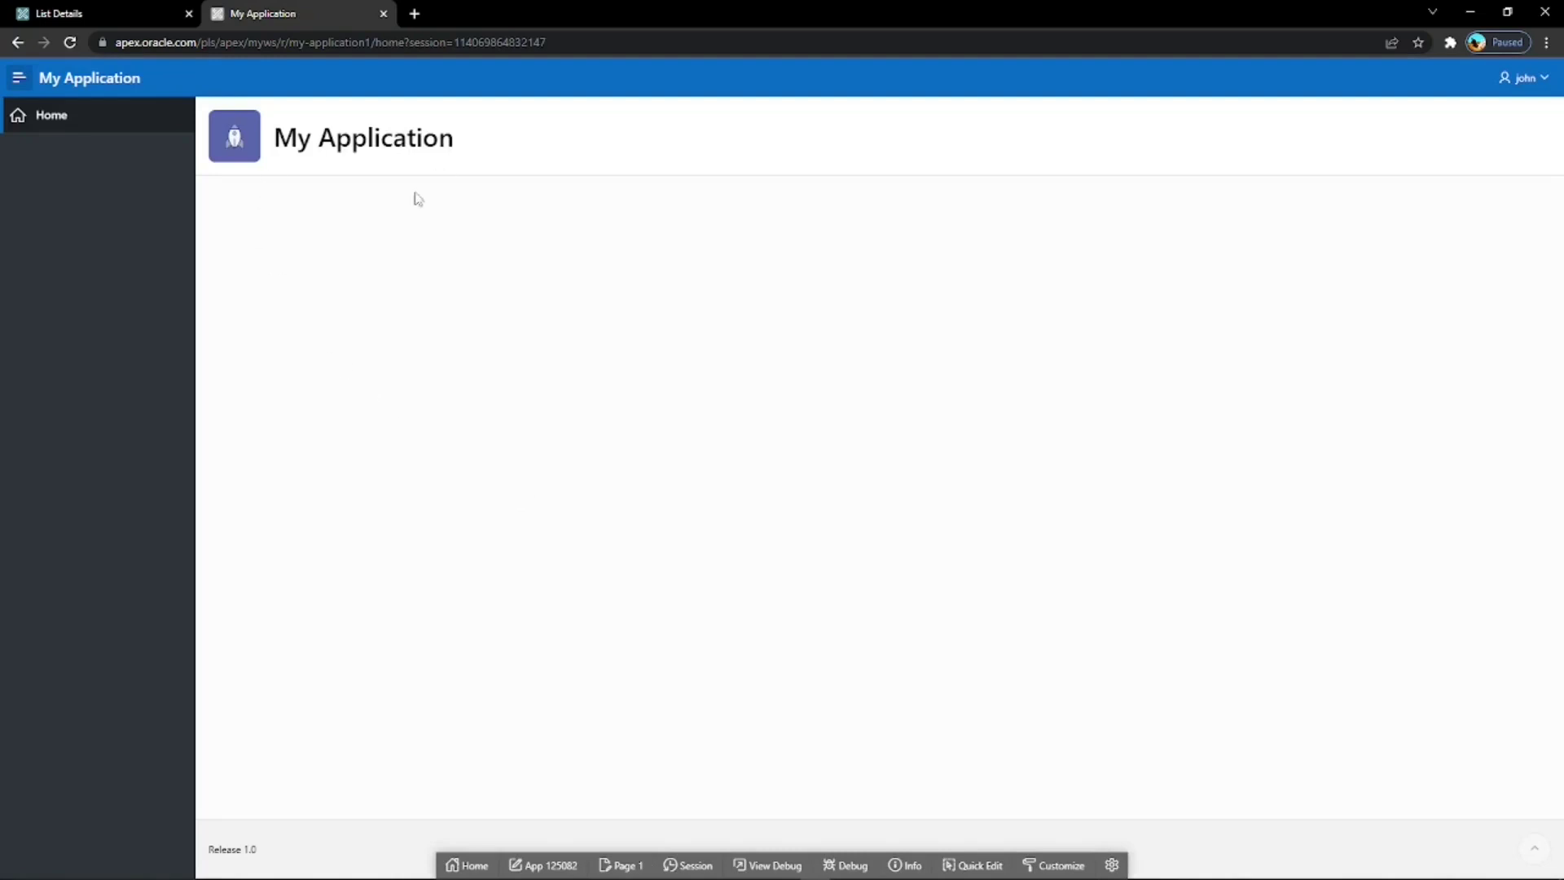
Reload Home and toggle the navigation menu to confirm only Home is listed.
{"action": "left_click", "coordinate": [73, 120]}
{"action": "left_click", "coordinate": [18, 77]}
{"action": "left_click", "coordinate": [18, 77]}
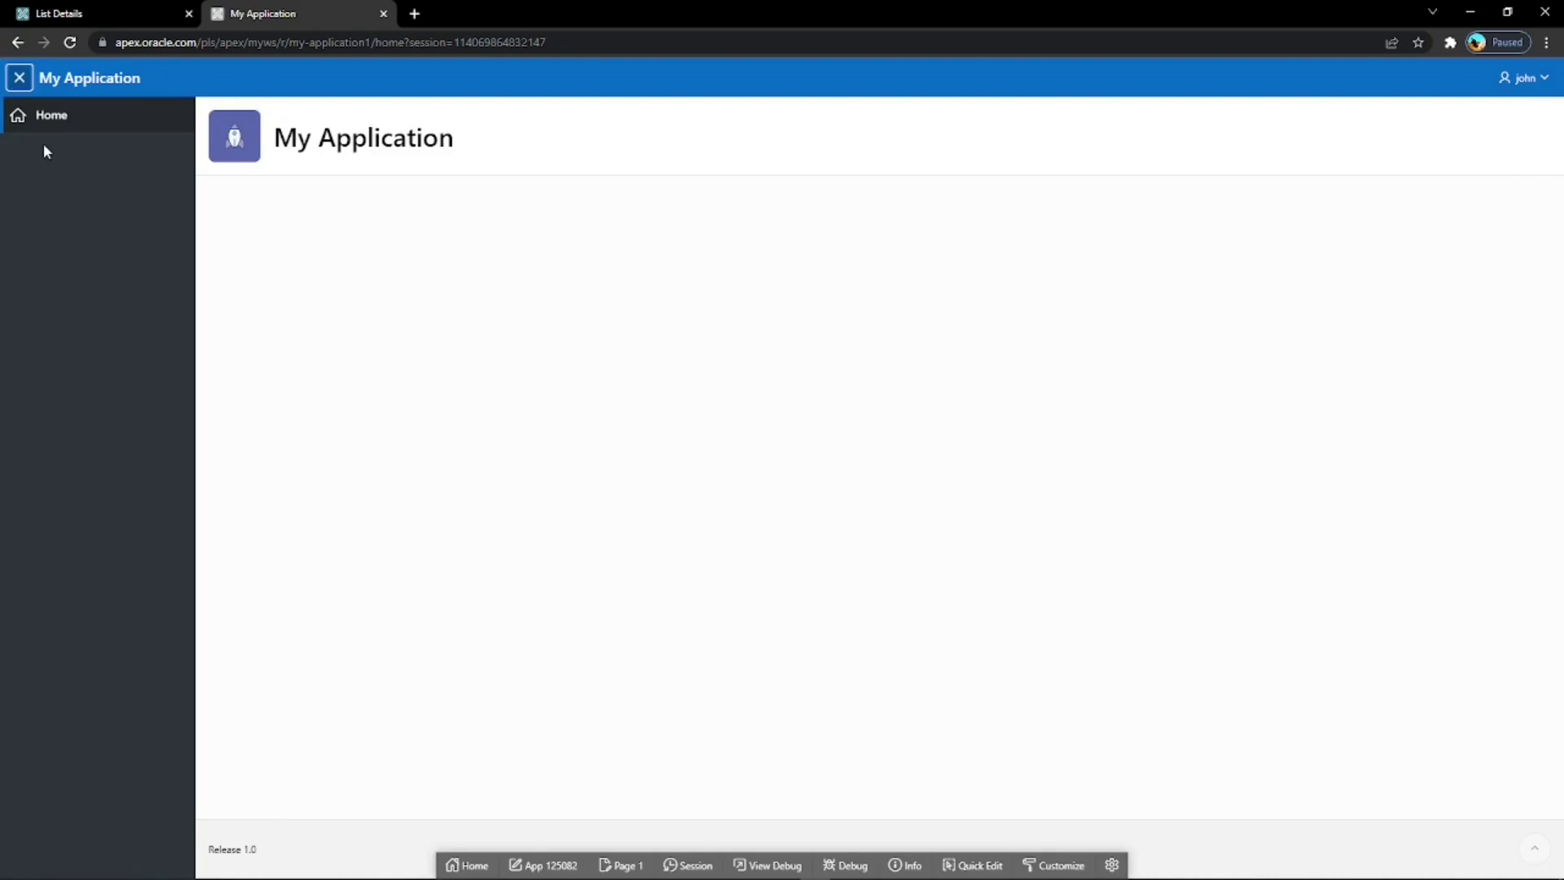